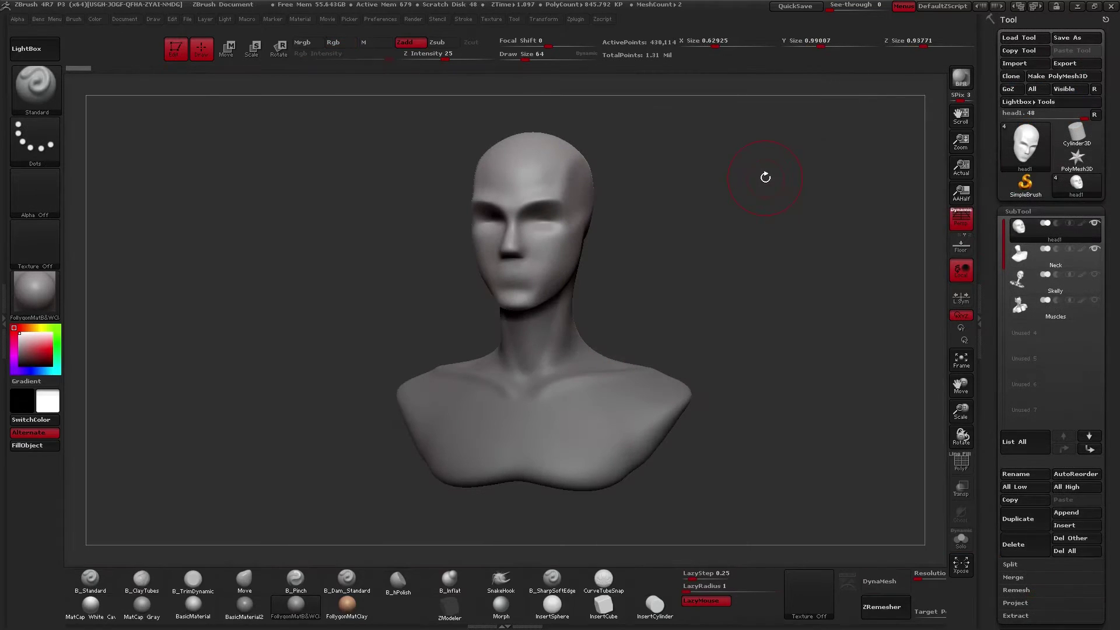
Step: Duplicate the head1 subtool and make head1 the active subtool instead of its copy
{"action": "mouse_move", "coordinate": [692, 308]}
{"action": "left_mouse_down", "text": "alt"}
{"action": "mouse_move", "coordinate": [678, 313]}
{"action": "mouse_move", "coordinate": [707, 329]}
{"action": "left_mouse_up", "text": "alt"}
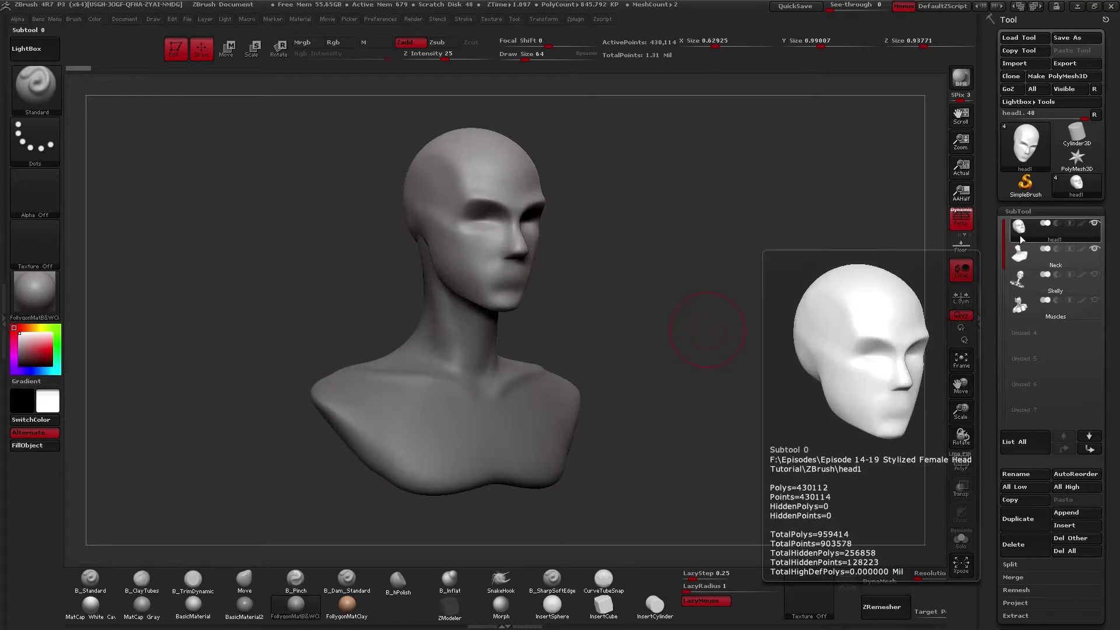
{"action": "mouse_move", "coordinate": [1020, 260]}
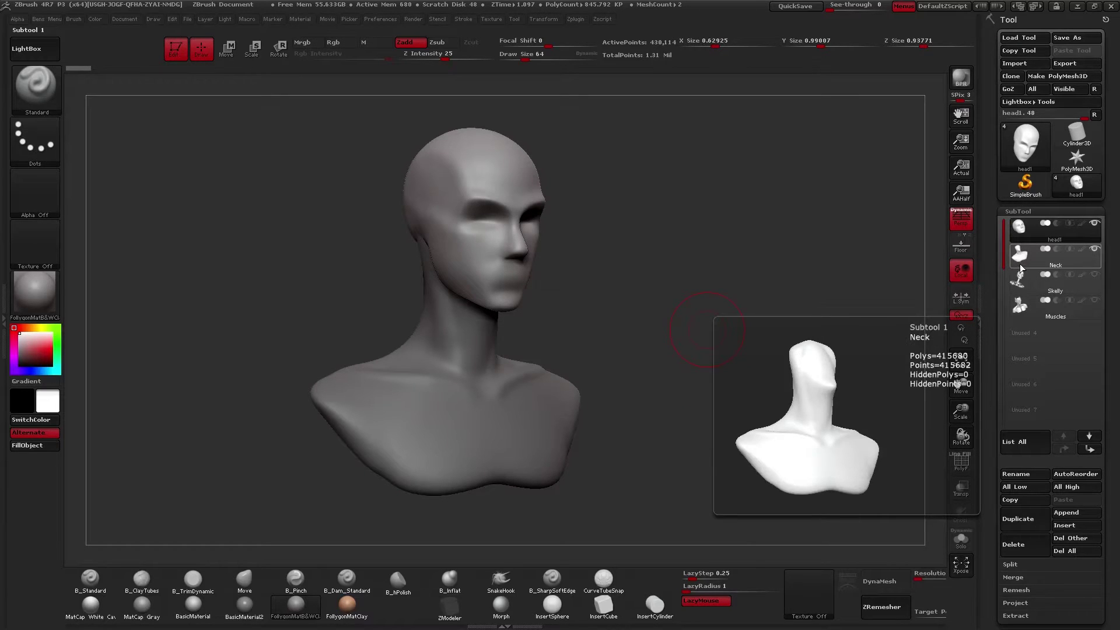
{"action": "left_click", "coordinate": [1021, 259]}
{"action": "left_click", "coordinate": [1021, 233]}
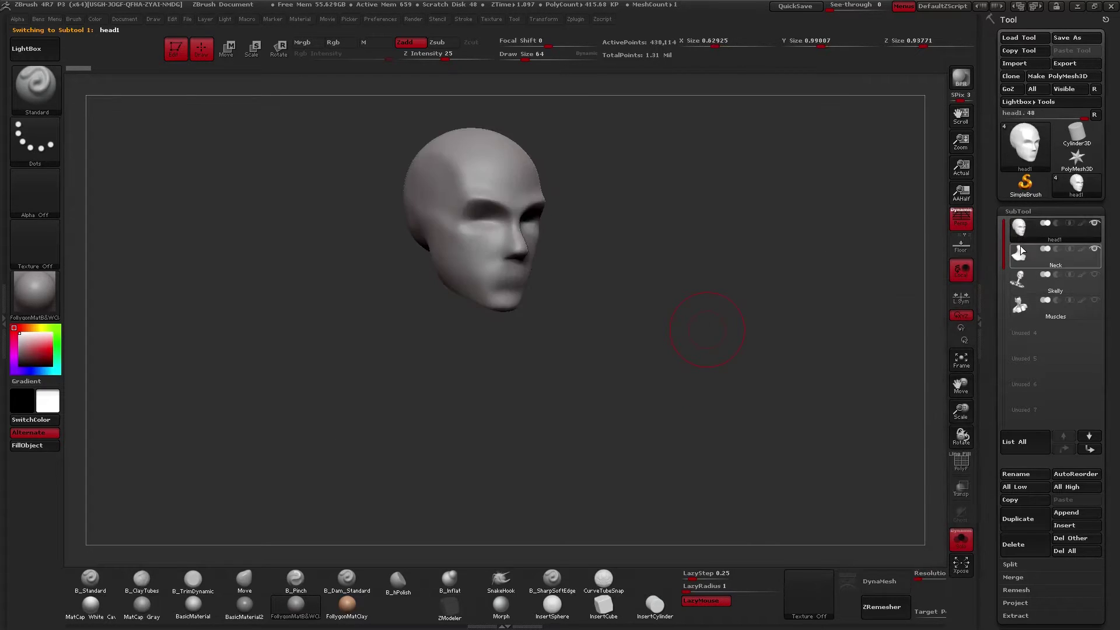
{"action": "left_click_drag", "start_coordinate": [681, 345], "coordinate": [660, 368], "text": "shift"}
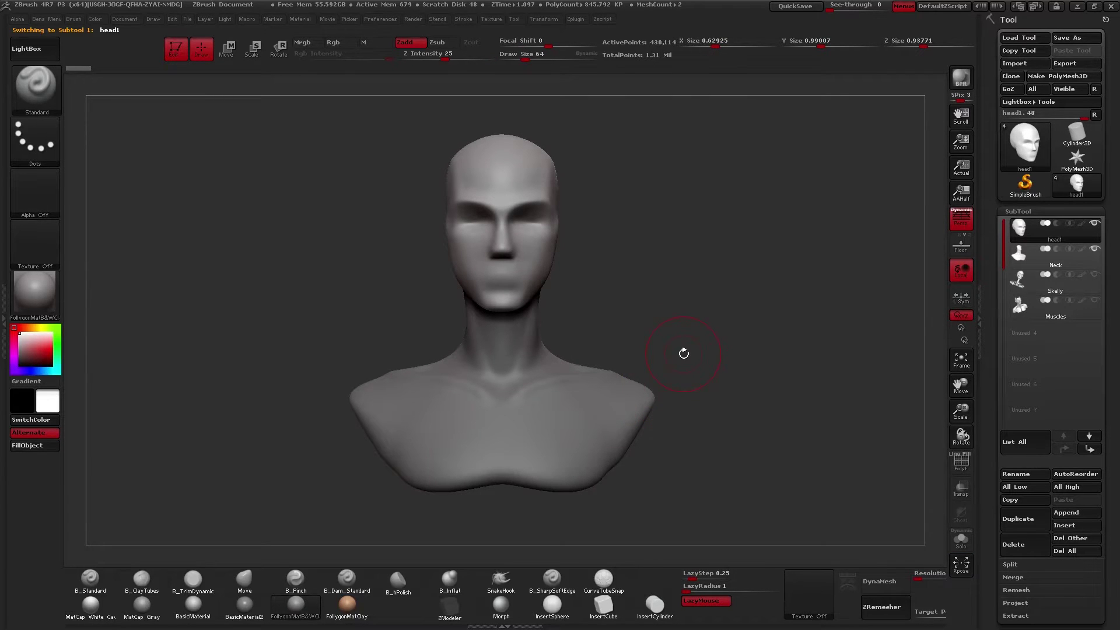
{"action": "left_click_drag", "start_coordinate": [644, 347], "coordinate": [683, 362]}
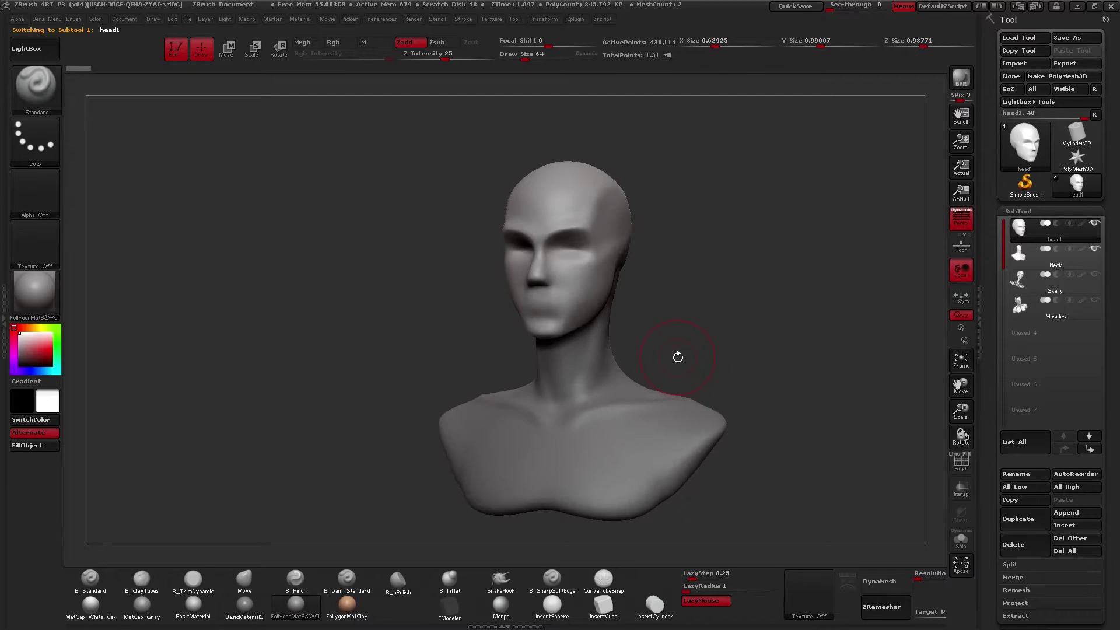
{"action": "left_click", "coordinate": [1018, 519]}
{"action": "mouse_move", "coordinate": [1019, 266]}
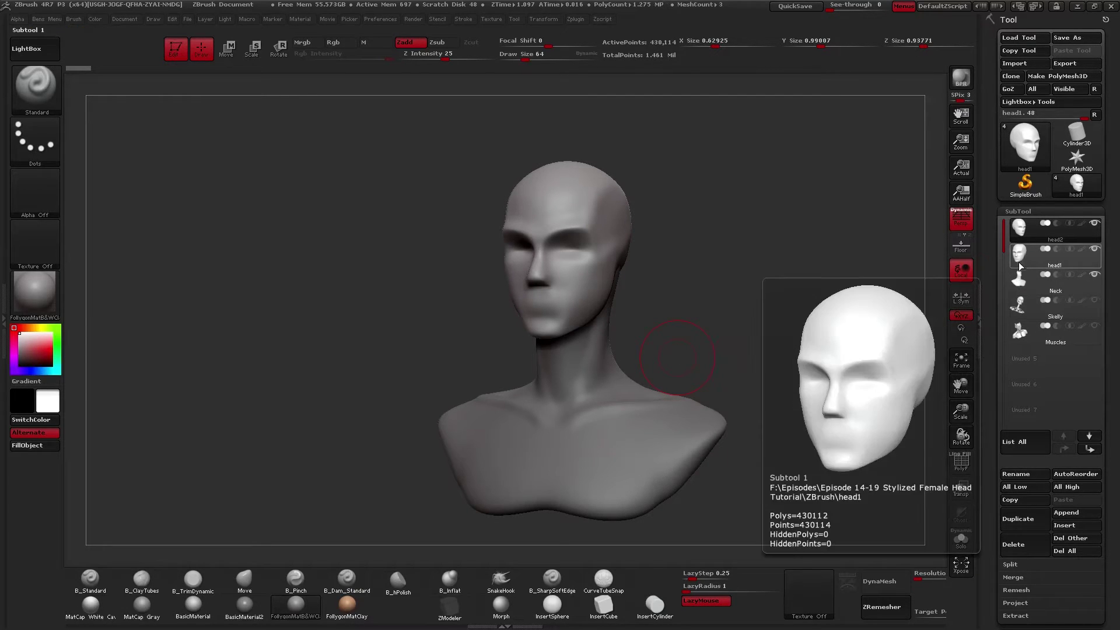
{"action": "left_click", "coordinate": [1017, 258]}
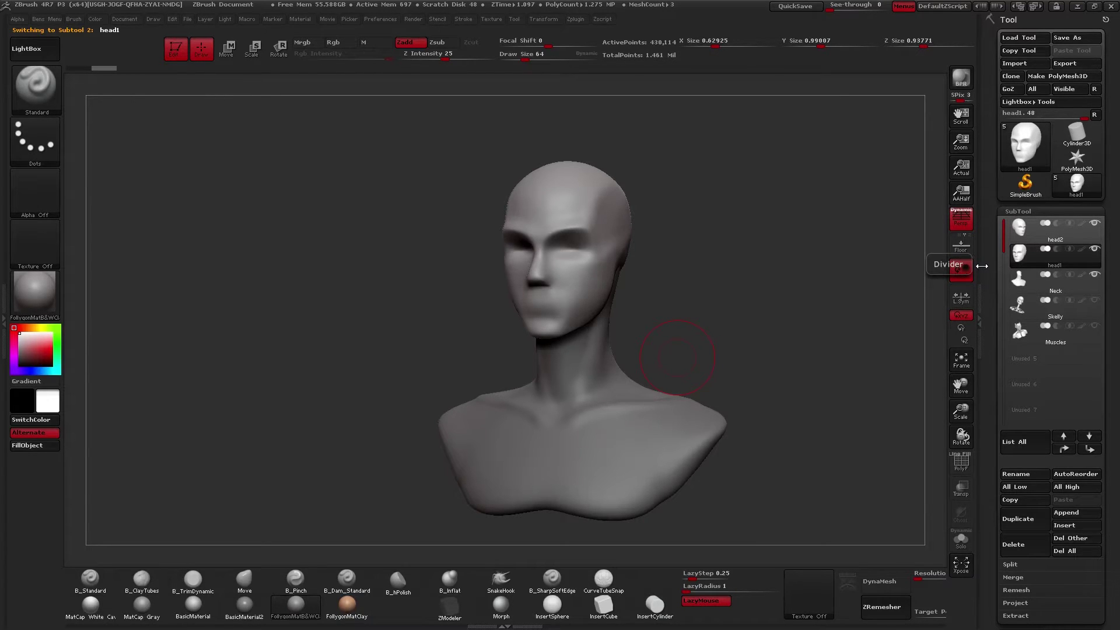
Step: Choose the FollyEyeBrush insert brush and try to insert an eye in the socket of head1
{"action": "key", "text": "b"}
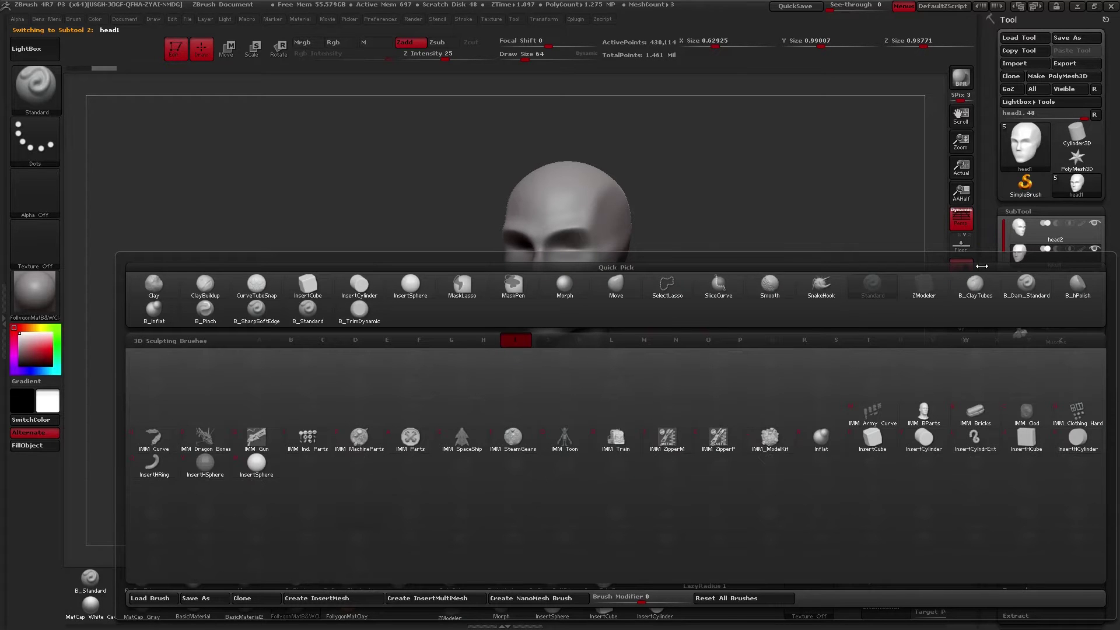
{"action": "key", "text": "b"}
{"action": "key", "text": "b"}
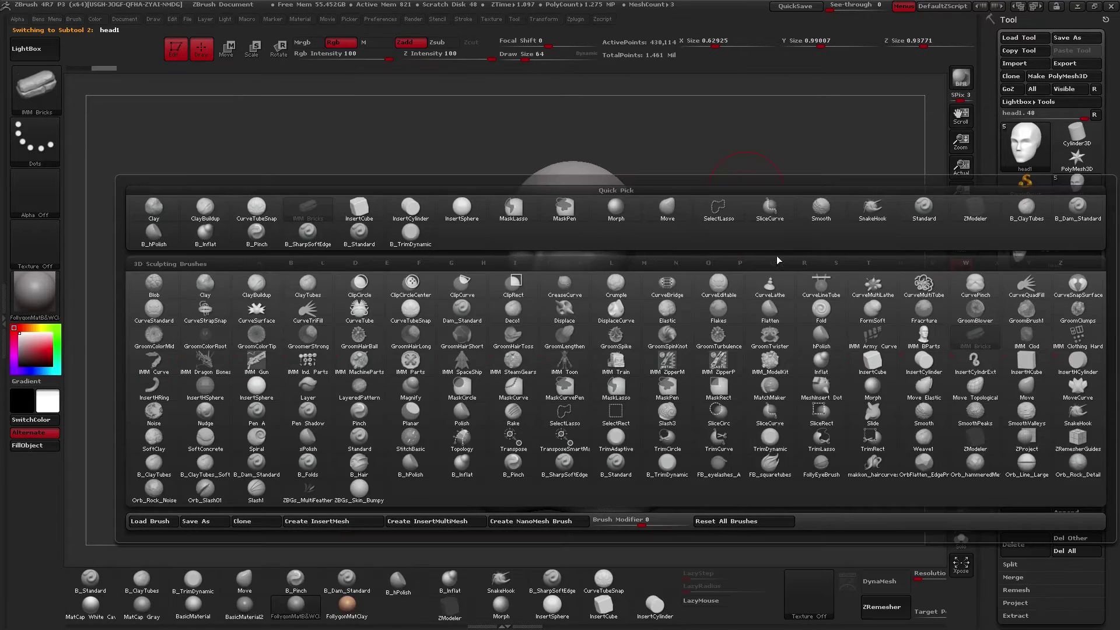
{"action": "left_click", "coordinate": [823, 469]}
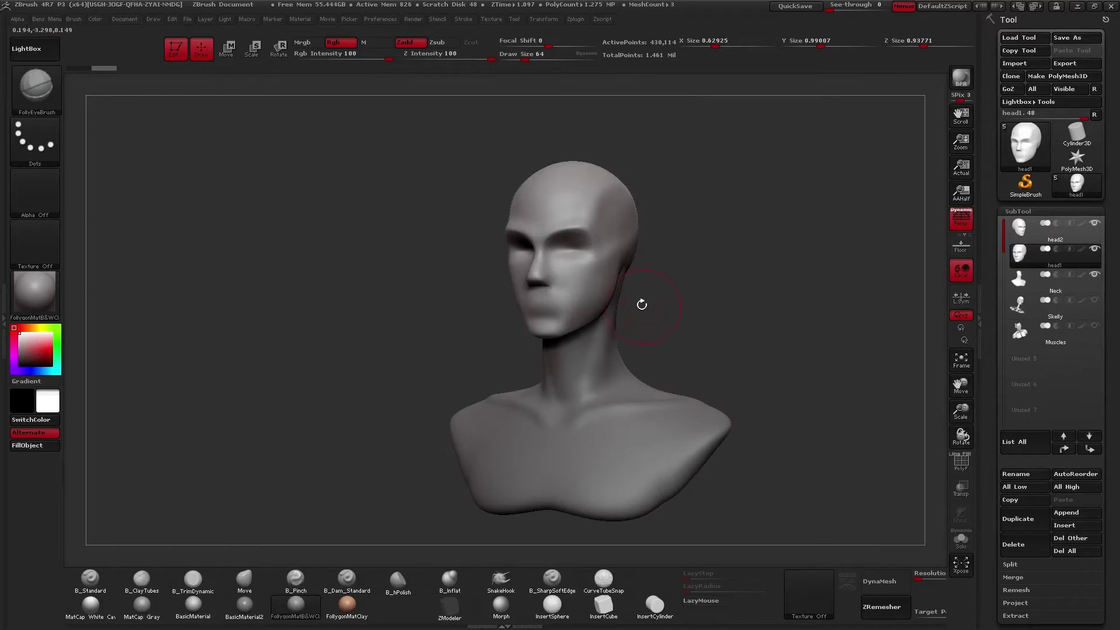
{"action": "left_click_drag", "start_coordinate": [641, 304], "coordinate": [606, 379]}
{"action": "left_click", "coordinate": [587, 320]}
Step: Delete the lower subdivision levels of head1 and insert the mirrored eyes over the sockets with FollyEyeBrush
{"action": "left_click_drag", "start_coordinate": [994, 471], "coordinate": [995, 277]}
{"action": "left_click", "coordinate": [1027, 478]}
{"action": "left_click_drag", "start_coordinate": [992, 397], "coordinate": [992, 311]}
{"action": "left_click_drag", "start_coordinate": [590, 317], "coordinate": [591, 353]}
Step: Isolate the inserted eyes by polygroup and delete the head geometry from the head1 subtool
{"action": "key", "text": "shift+f"}
{"action": "left_click", "coordinate": [622, 270], "text": "ctrl+shift"}
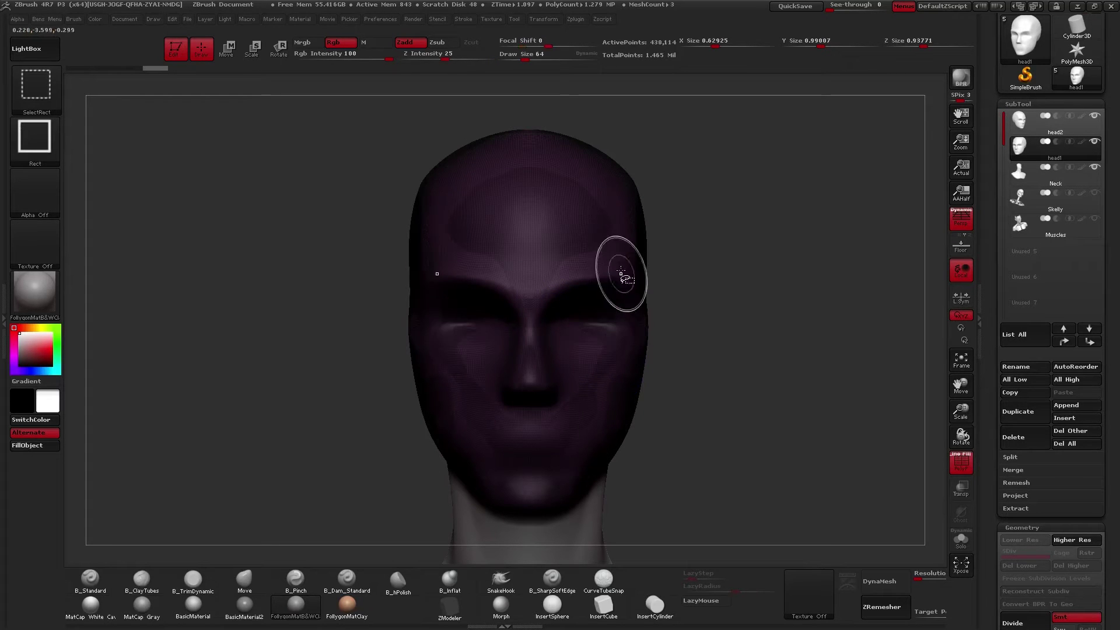
{"action": "key", "text": "g"}
{"action": "mouse_move", "coordinate": [683, 296]}
{"action": "left_mouse_down", "text": "ctrl+shift"}
{"action": "mouse_move", "coordinate": [699, 275]}
{"action": "mouse_move", "coordinate": [565, 265]}
{"action": "left_mouse_up", "text": "ctrl+shift"}
{"action": "left_click", "coordinate": [762, 277]}
{"action": "key", "text": "shift+f"}
Step: Turn perspective off and use the Transpose tools to fit both eyes to the eye sockets
{"action": "key", "text": "r"}
{"action": "mouse_move", "coordinate": [614, 327]}
{"action": "left_mouse_down"}
{"action": "mouse_move", "coordinate": [619, 414]}
{"action": "mouse_move", "coordinate": [614, 345]}
{"action": "mouse_move", "coordinate": [615, 420]}
{"action": "mouse_move", "coordinate": [589, 417]}
{"action": "left_mouse_up"}
{"action": "key", "text": "p"}
{"action": "left_click_drag", "start_coordinate": [536, 417], "coordinate": [634, 417]}
{"action": "left_click_drag", "start_coordinate": [633, 372], "coordinate": [634, 385]}
{"action": "mouse_move", "coordinate": [573, 328]}
{"action": "left_mouse_down", "text": "shift"}
{"action": "mouse_move", "coordinate": [664, 326]}
{"action": "mouse_move", "coordinate": [617, 323]}
{"action": "left_mouse_up", "text": "shift"}
{"action": "key", "text": "w"}
{"action": "key", "text": "q"}
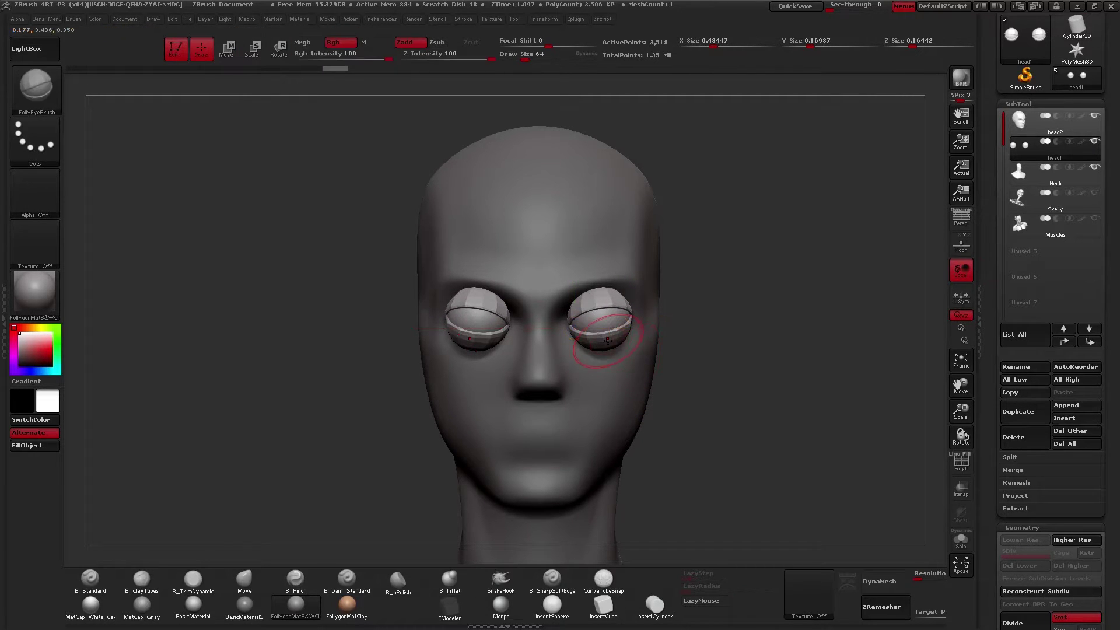
Step: Check the eyes in solo and in profile, and move them farther back into the sockets
{"action": "key", "text": "alt+s"}
{"action": "mouse_move", "coordinate": [624, 351]}
{"action": "left_mouse_down"}
{"action": "mouse_move", "coordinate": [691, 350]}
{"action": "mouse_move", "coordinate": [635, 349]}
{"action": "mouse_move", "coordinate": [645, 348]}
{"action": "left_mouse_up"}
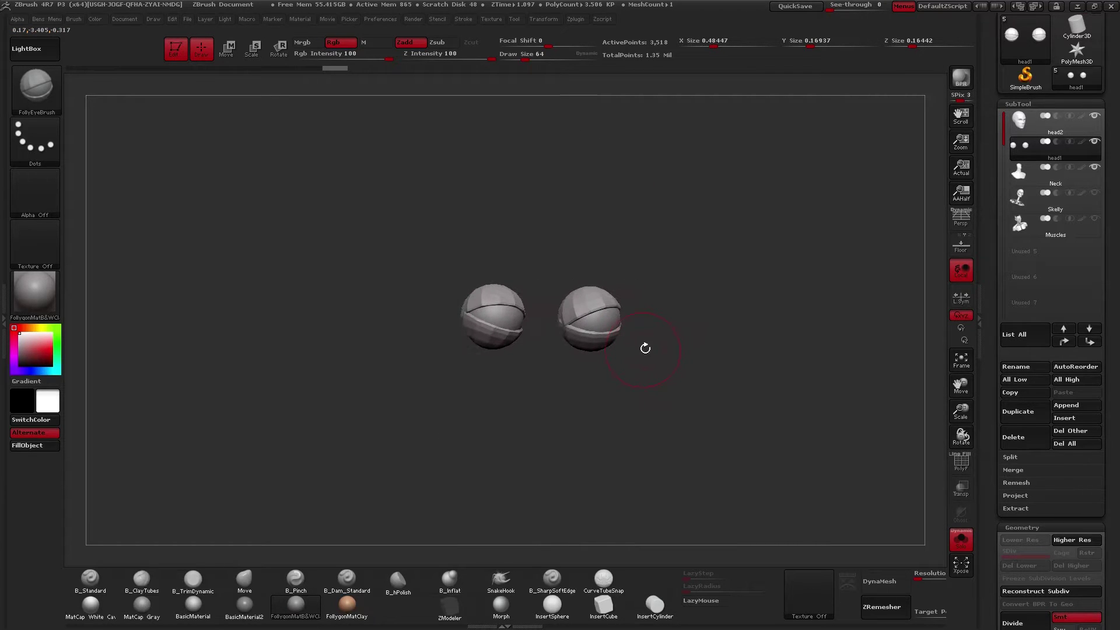
{"action": "left_click_drag", "start_coordinate": [657, 322], "coordinate": [624, 331]}
{"action": "key", "text": "alt+s"}
{"action": "right_click_drag", "start_coordinate": [619, 334], "coordinate": [650, 367], "text": "ctrl"}
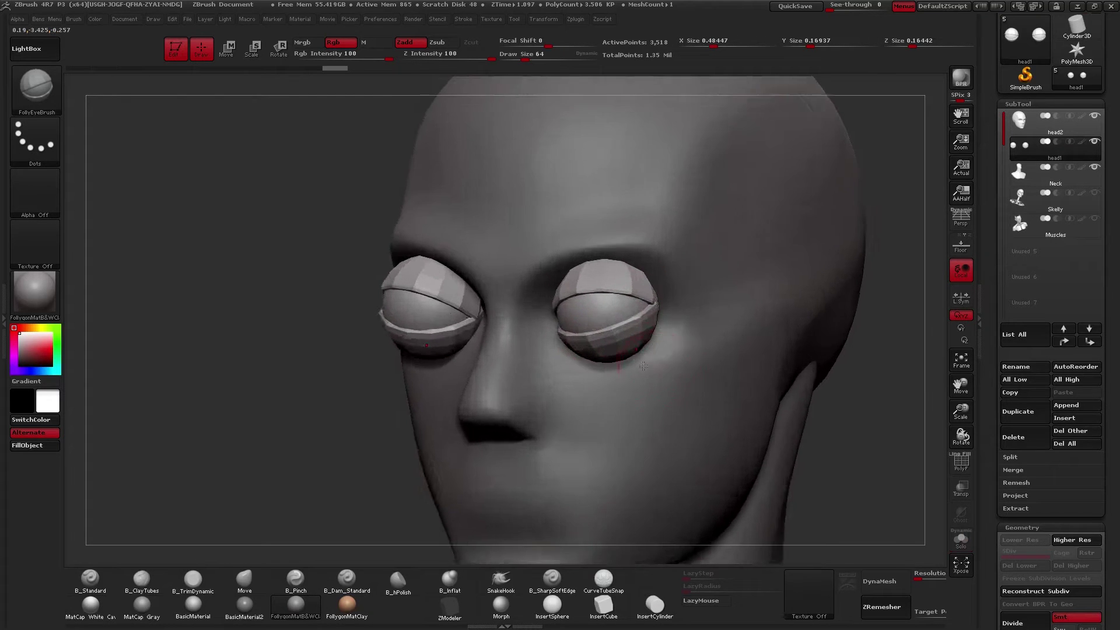
{"action": "left_click_drag", "start_coordinate": [650, 366], "coordinate": [587, 375], "text": "shift"}
{"action": "key", "text": "w"}
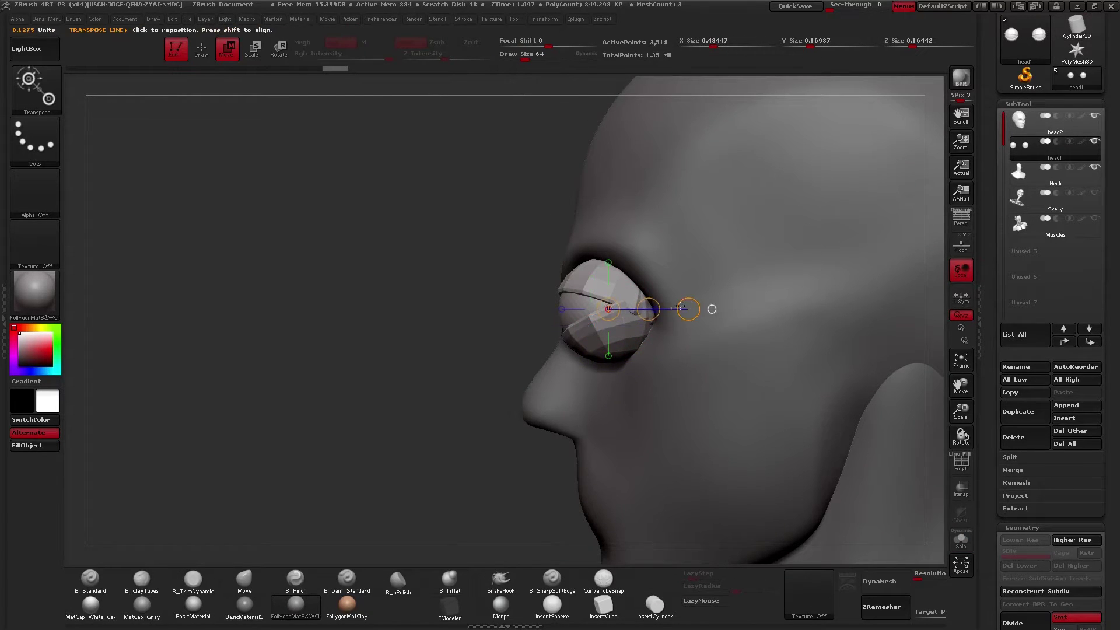
{"action": "right_click_drag", "start_coordinate": [612, 353], "coordinate": [661, 365], "text": "shift"}
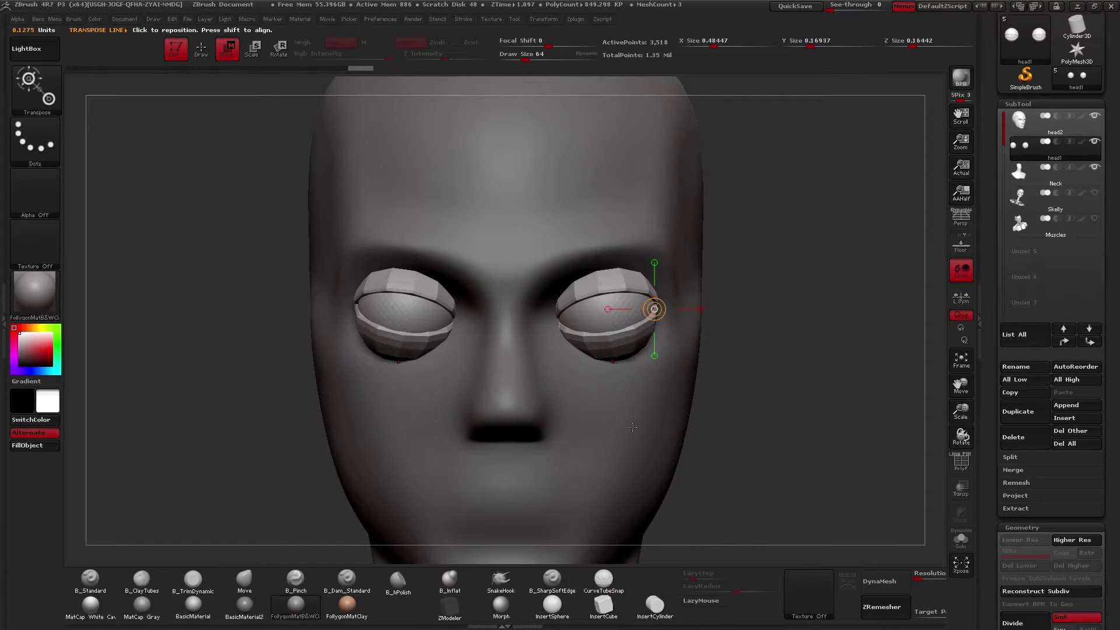
{"action": "key", "text": "q"}
Step: Turn transparency on, enlarge the eyes slightly and move them closer to the bridge of the nose
{"action": "key", "text": "shift+f"}
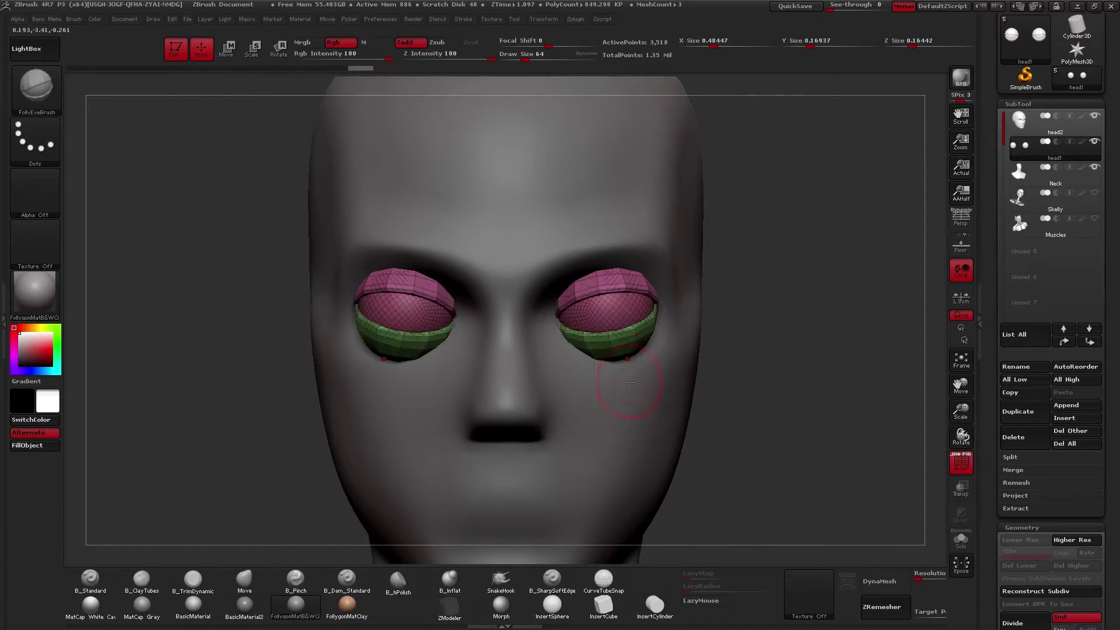
{"action": "key", "text": "alt+s"}
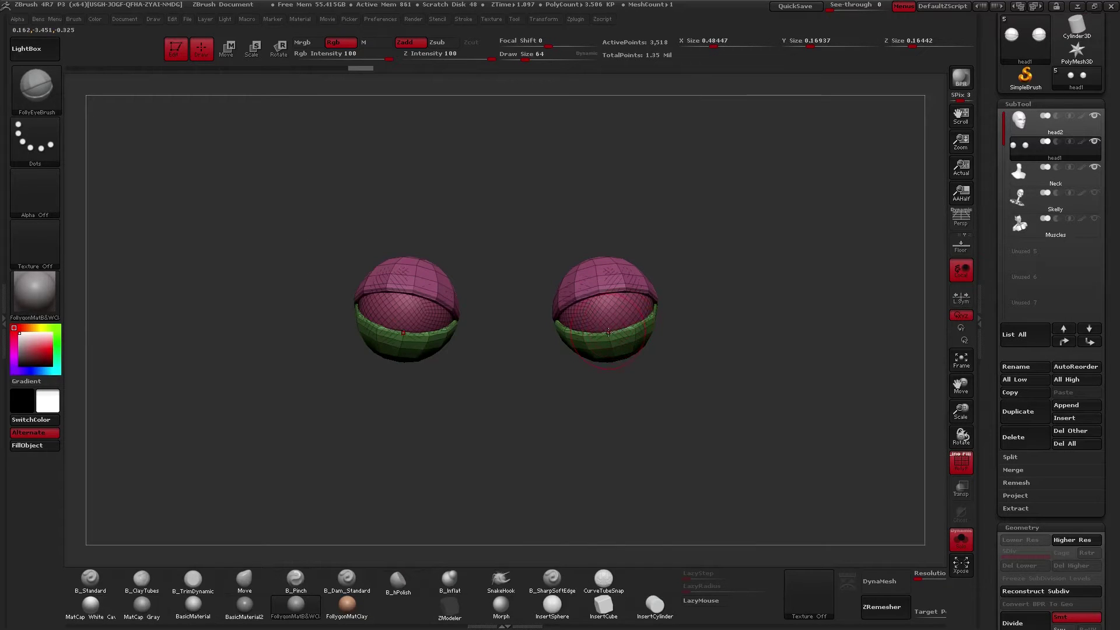
{"action": "key", "text": "shift+f"}
{"action": "key", "text": "alt+s"}
{"action": "left_click", "coordinate": [961, 487]}
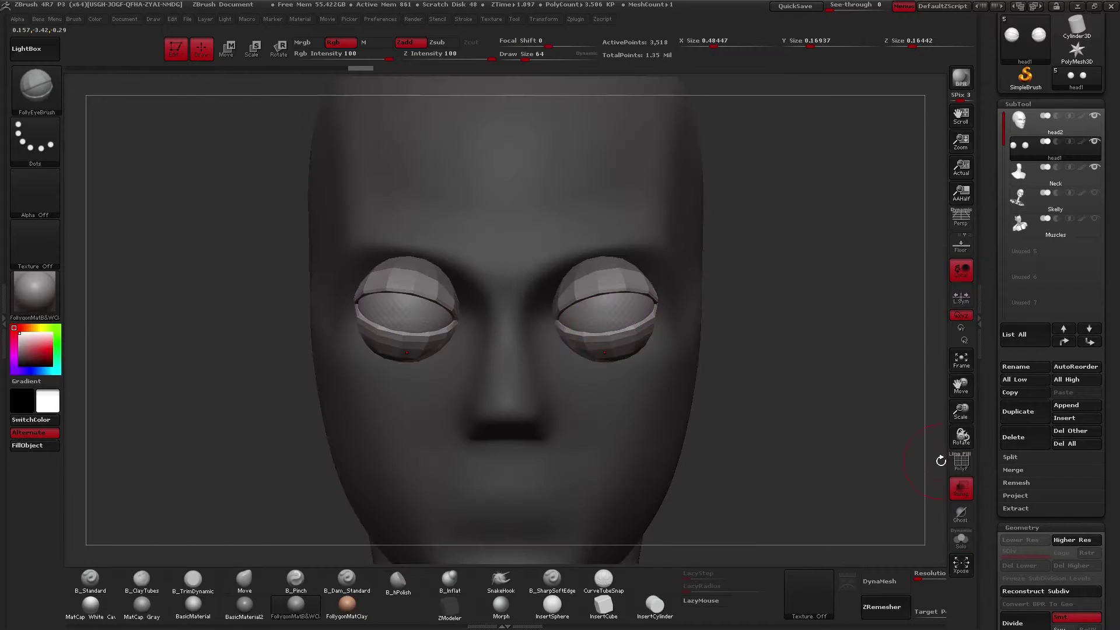
{"action": "key", "text": "w"}
{"action": "mouse_move", "coordinate": [610, 327]}
{"action": "left_mouse_down", "text": "shift"}
{"action": "mouse_move", "coordinate": [674, 328]}
{"action": "mouse_move", "coordinate": [632, 328]}
{"action": "mouse_move", "coordinate": [660, 312]}
{"action": "mouse_move", "coordinate": [698, 325]}
{"action": "mouse_move", "coordinate": [655, 323]}
{"action": "left_mouse_up", "text": "shift"}
{"action": "left_click", "coordinate": [697, 326]}
{"action": "key", "text": "e"}
{"action": "key", "text": "w"}
{"action": "key", "text": "q"}
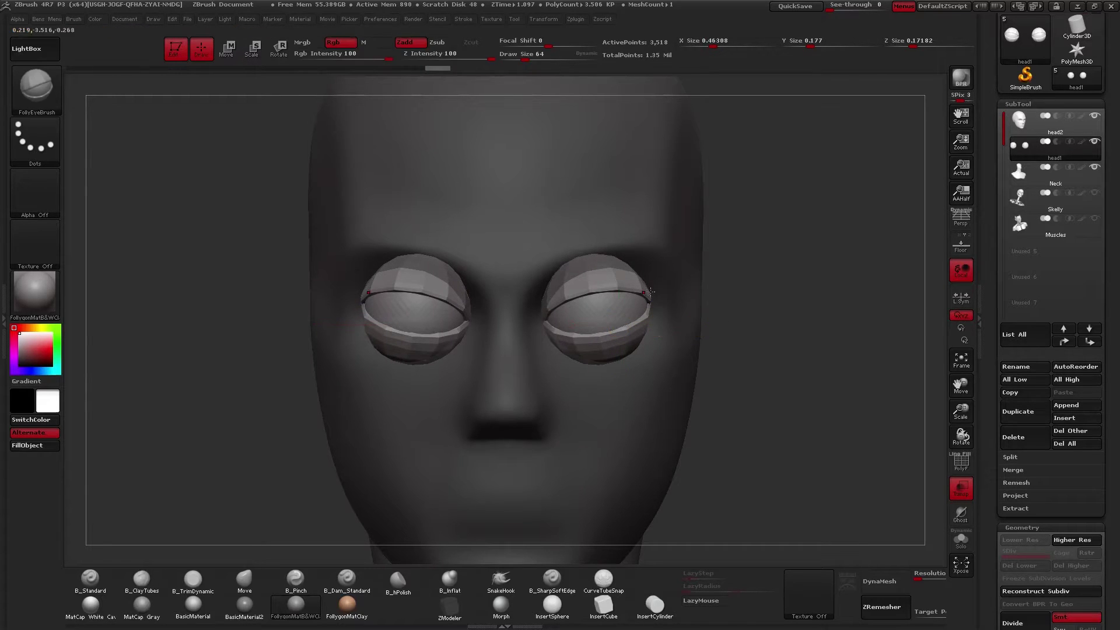
Step: Turn transparency off and rotate the eyes slightly about their inner corners
{"action": "left_click", "coordinate": [960, 488]}
{"action": "key", "text": "r"}
{"action": "mouse_move", "coordinate": [554, 320]}
{"action": "left_mouse_down", "text": "shift"}
{"action": "mouse_move", "coordinate": [648, 320]}
{"action": "mouse_move", "coordinate": [644, 364]}
{"action": "mouse_move", "coordinate": [651, 317]}
{"action": "mouse_move", "coordinate": [666, 304]}
{"action": "left_mouse_up", "text": "shift"}
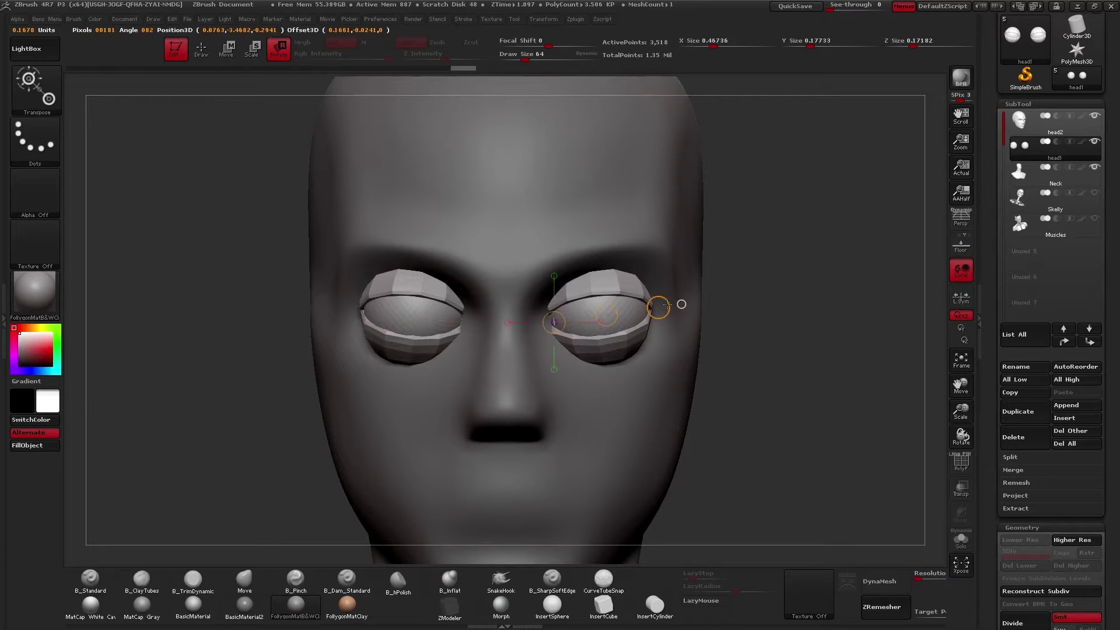
{"action": "key", "text": "q"}
{"action": "mouse_move", "coordinate": [647, 370]}
{"action": "right_mouse_down"}
{"action": "mouse_move", "coordinate": [601, 360]}
{"action": "mouse_move", "coordinate": [677, 356]}
{"action": "right_mouse_up"}
{"action": "right_click_drag", "start_coordinate": [659, 443], "coordinate": [617, 345], "text": "ctrl"}
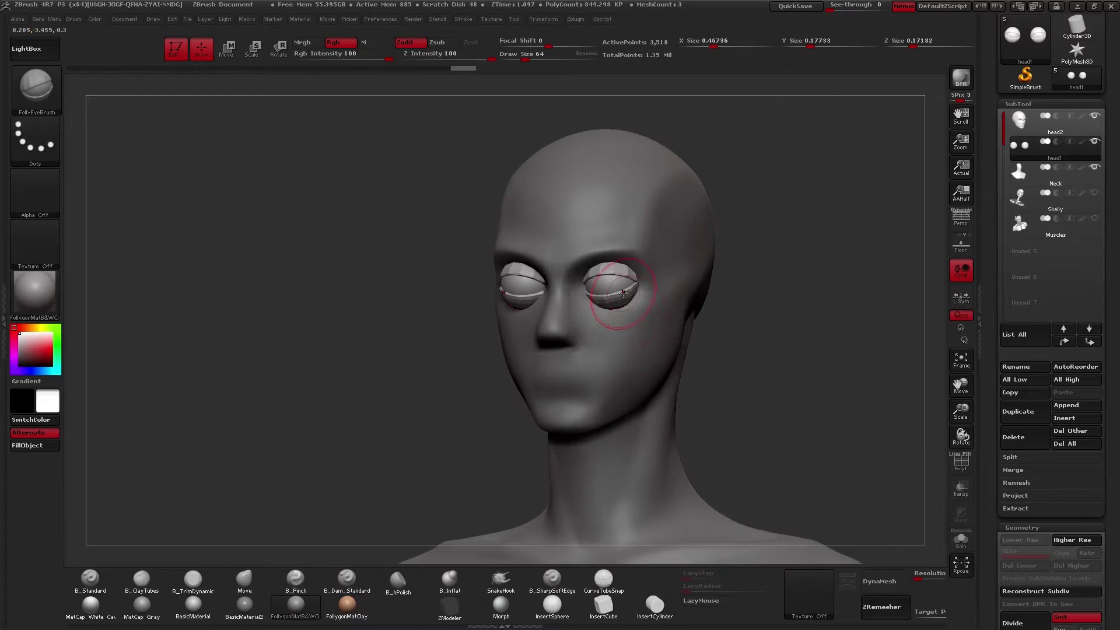
Step: Select the head2 subtool and reshape the face around the inner eye sockets with the Move brush
{"action": "left_click", "coordinate": [1031, 124]}
{"action": "right_click_drag", "start_coordinate": [585, 286], "coordinate": [638, 342], "text": "alt"}
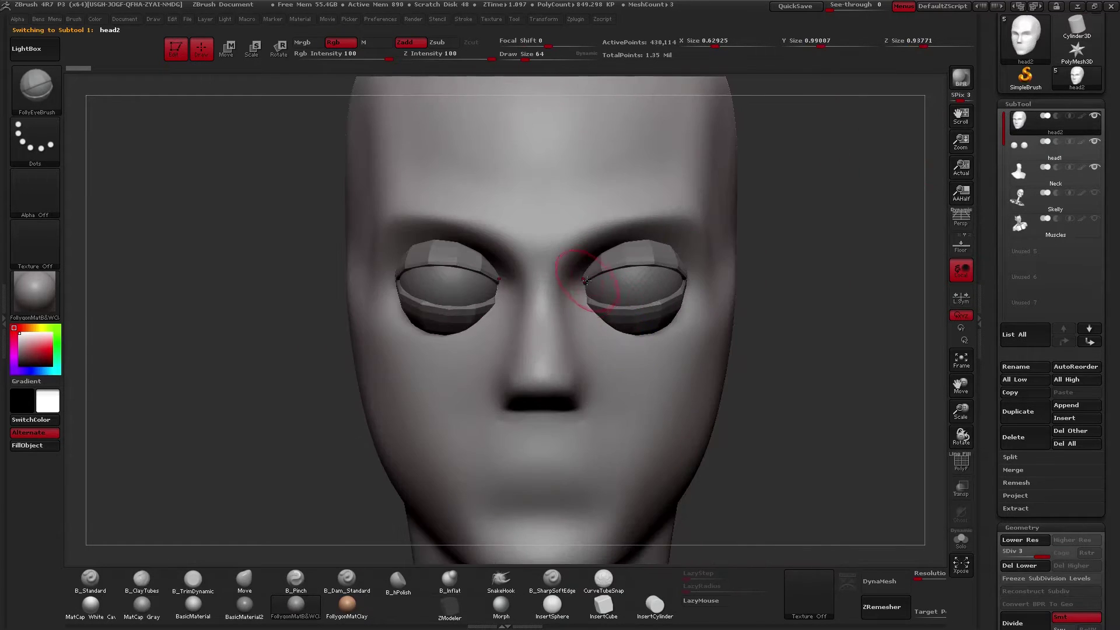
{"action": "key", "text": "b"}
{"action": "key", "text": "m"}
{"action": "key", "text": "v"}
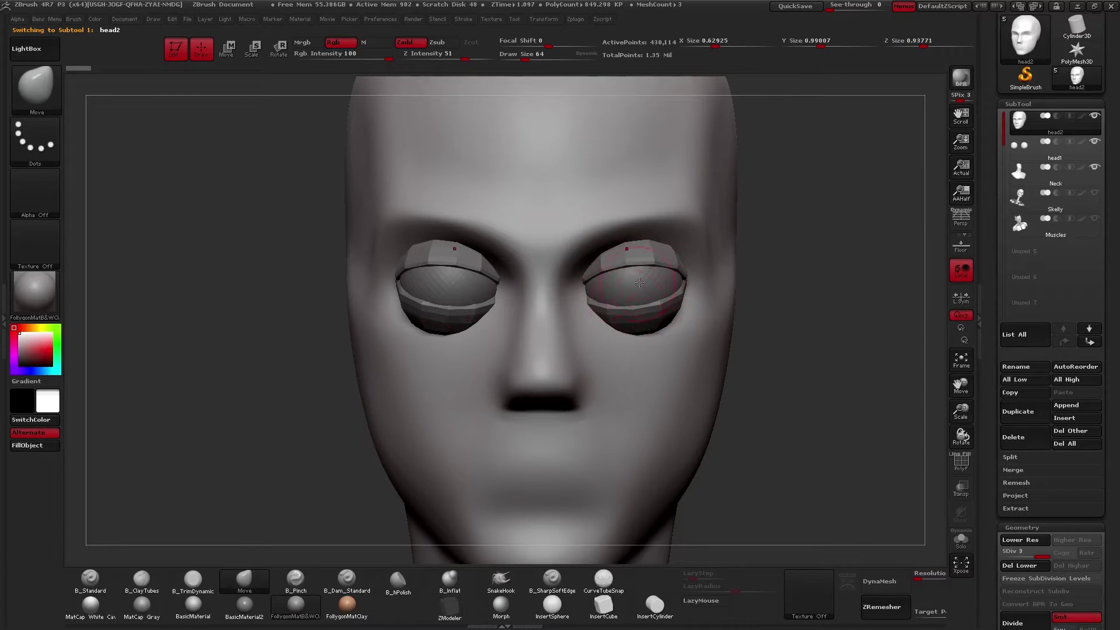
{"action": "left_click_drag", "start_coordinate": [597, 324], "coordinate": [591, 318]}
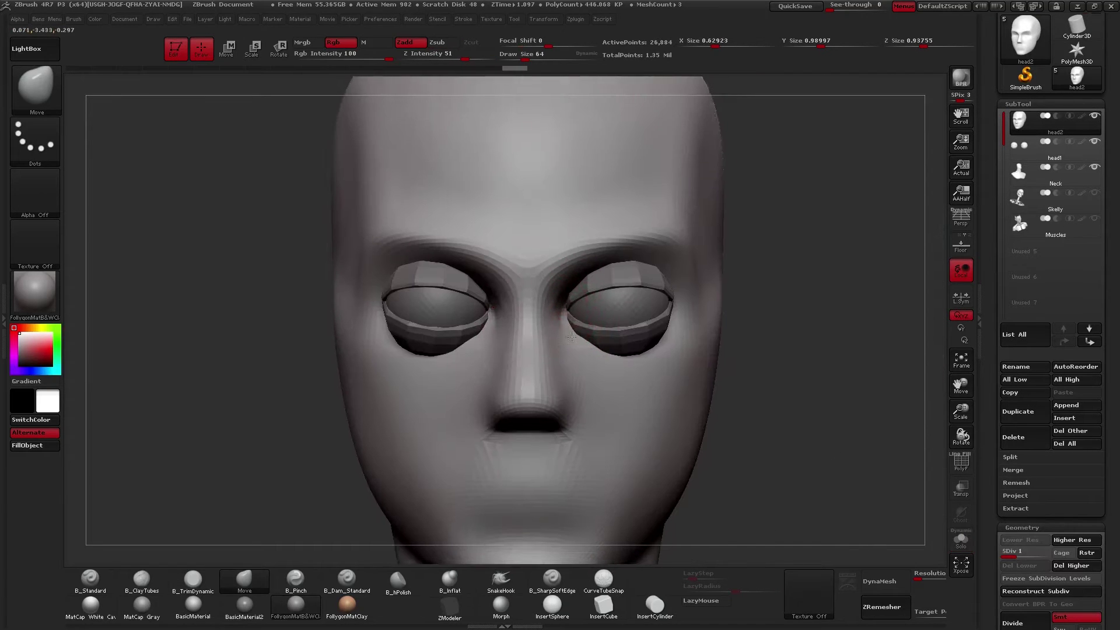
Step: Sculpt the eye sockets of the soloed head with B_ClayTubes and trim their outer areas with B_TrimDynamic
{"action": "key", "text": "space"}
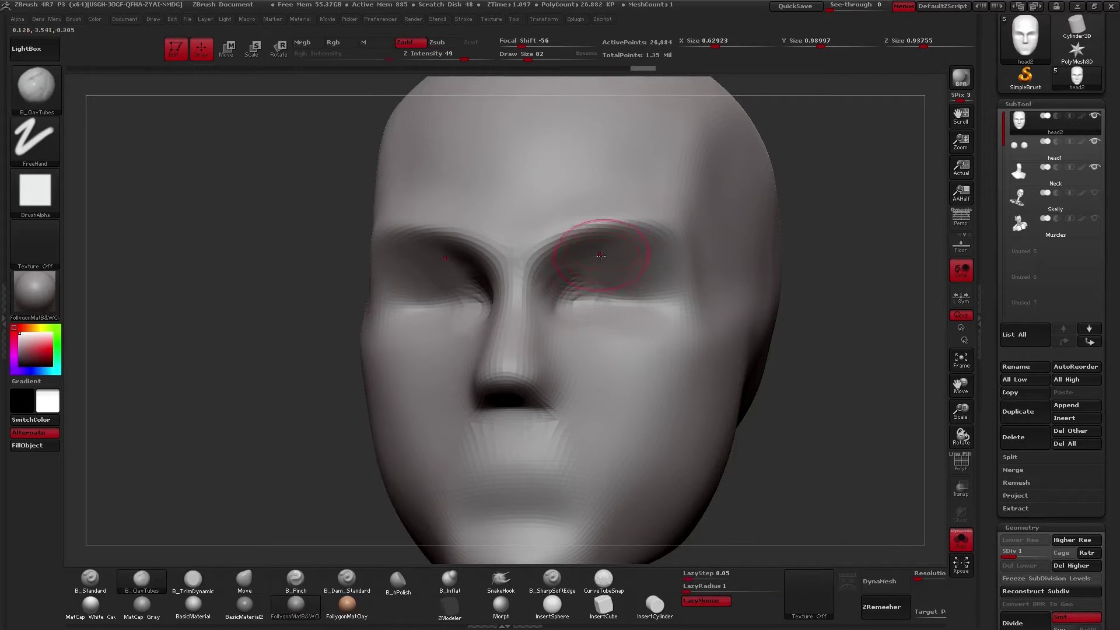
{"action": "left_click_drag", "start_coordinate": [607, 256], "coordinate": [637, 291]}
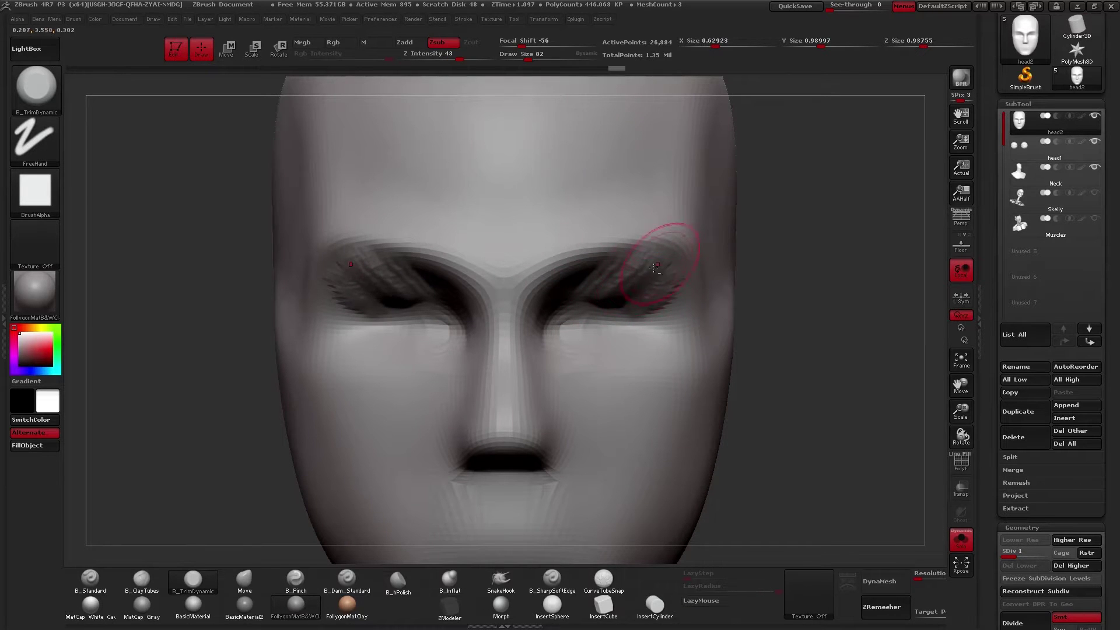
{"action": "left_click_drag", "start_coordinate": [654, 267], "coordinate": [669, 270]}
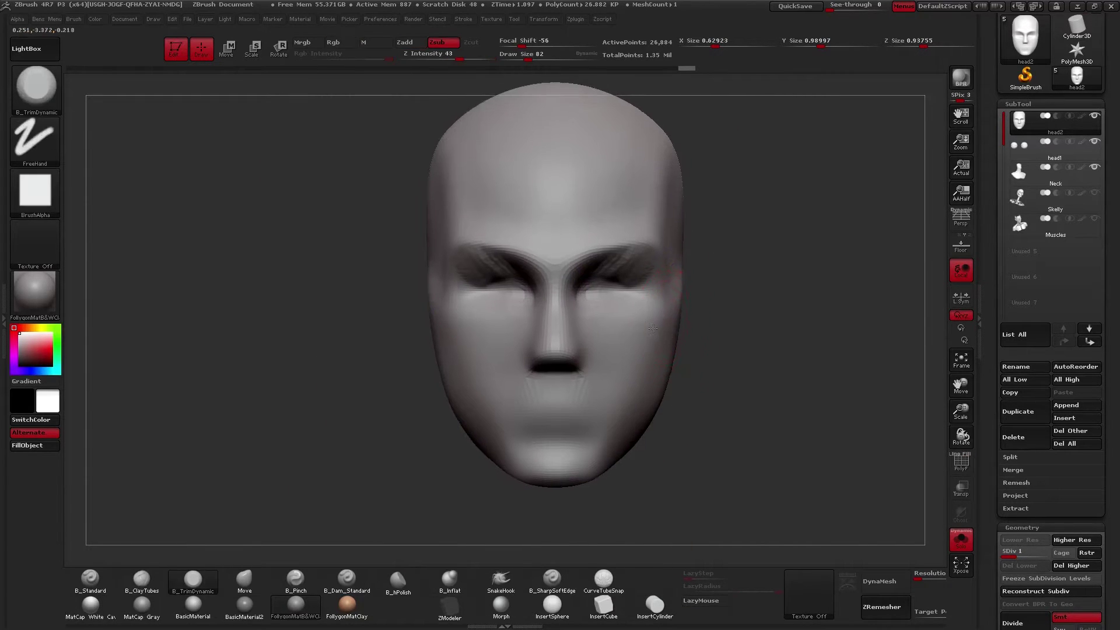
{"action": "left_click_drag", "start_coordinate": [715, 280], "coordinate": [707, 264]}
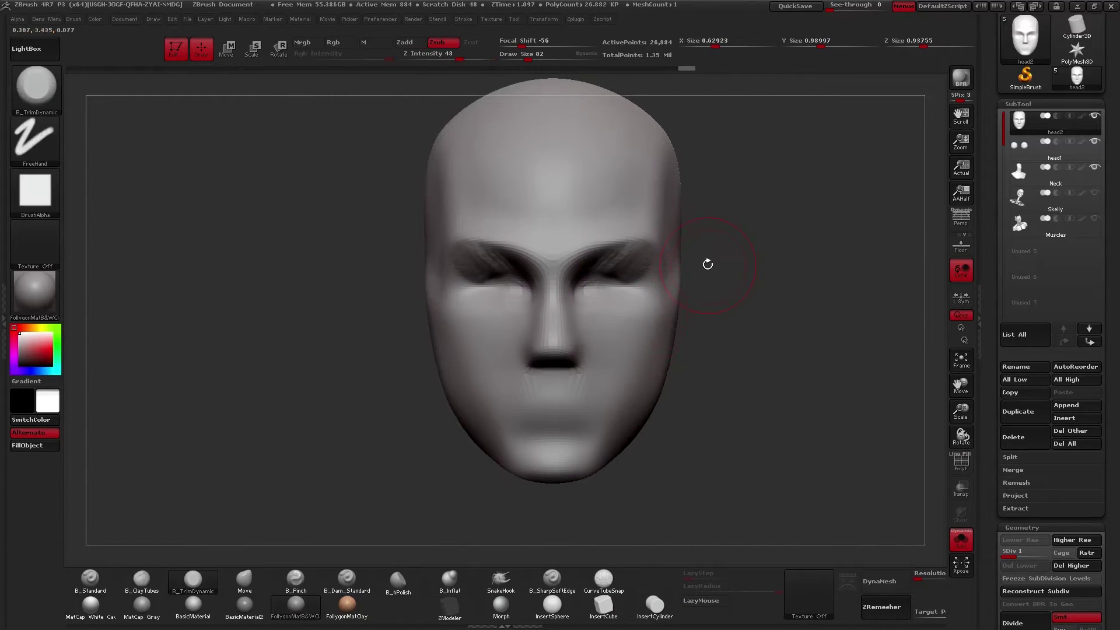
Step: Select the Muscles subtool in solo and examine the muscles and lids around the eyes
{"action": "left_click", "coordinate": [1024, 229]}
{"action": "left_click_drag", "start_coordinate": [799, 323], "coordinate": [647, 349]}
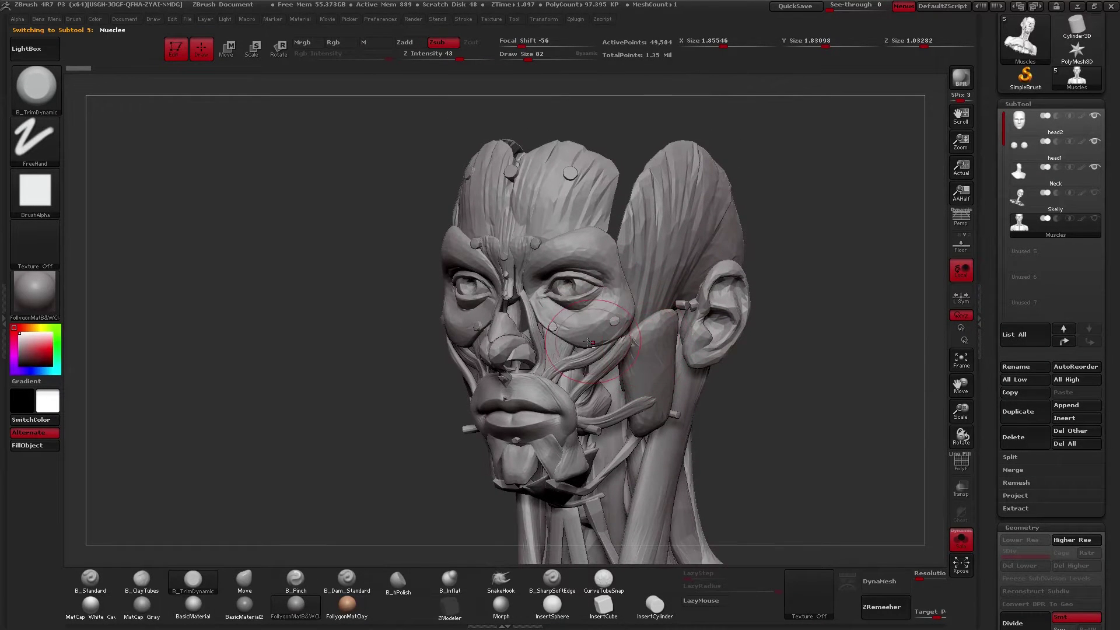
{"action": "left_click_drag", "start_coordinate": [585, 332], "coordinate": [617, 354]}
{"action": "right_click_drag", "start_coordinate": [648, 340], "coordinate": [682, 339]}
{"action": "right_click_drag", "start_coordinate": [565, 260], "coordinate": [631, 339], "text": "alt"}
{"action": "mouse_move", "coordinate": [631, 339]}
{"action": "left_mouse_down"}
{"action": "mouse_move", "coordinate": [629, 327]}
{"action": "mouse_move", "coordinate": [661, 342]}
{"action": "mouse_move", "coordinate": [645, 341]}
{"action": "left_mouse_up"}
{"action": "key", "text": "shift+d"}
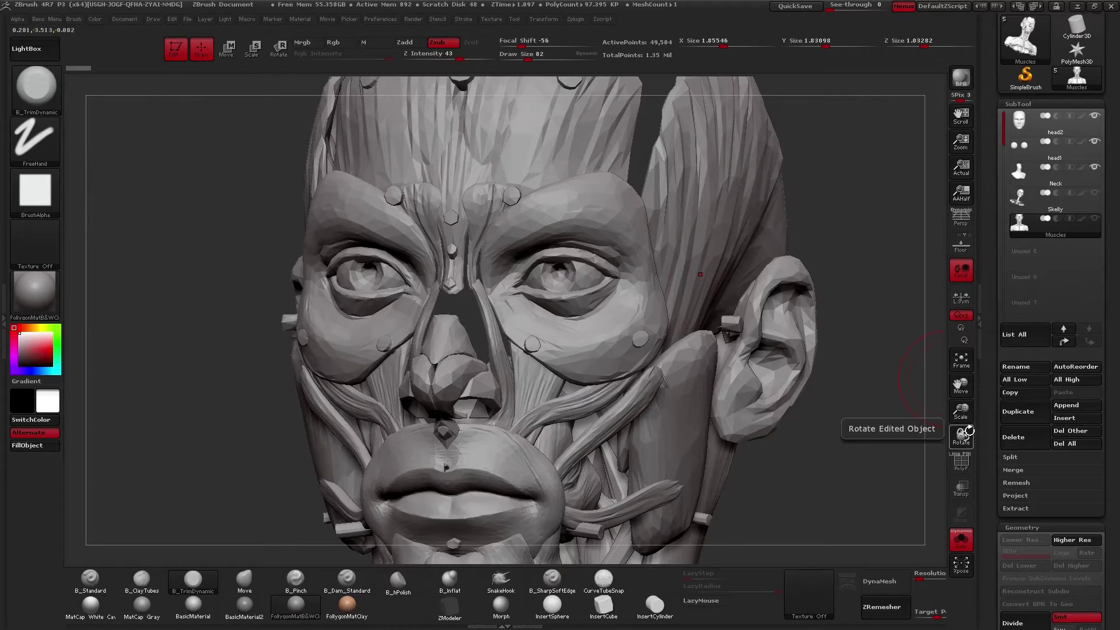
Step: Turn transparency on, make the Muscles subtool visible and compare its eye area with the head and eyes
{"action": "left_click", "coordinate": [961, 487]}
{"action": "left_click_drag", "start_coordinate": [831, 368], "coordinate": [689, 365]}
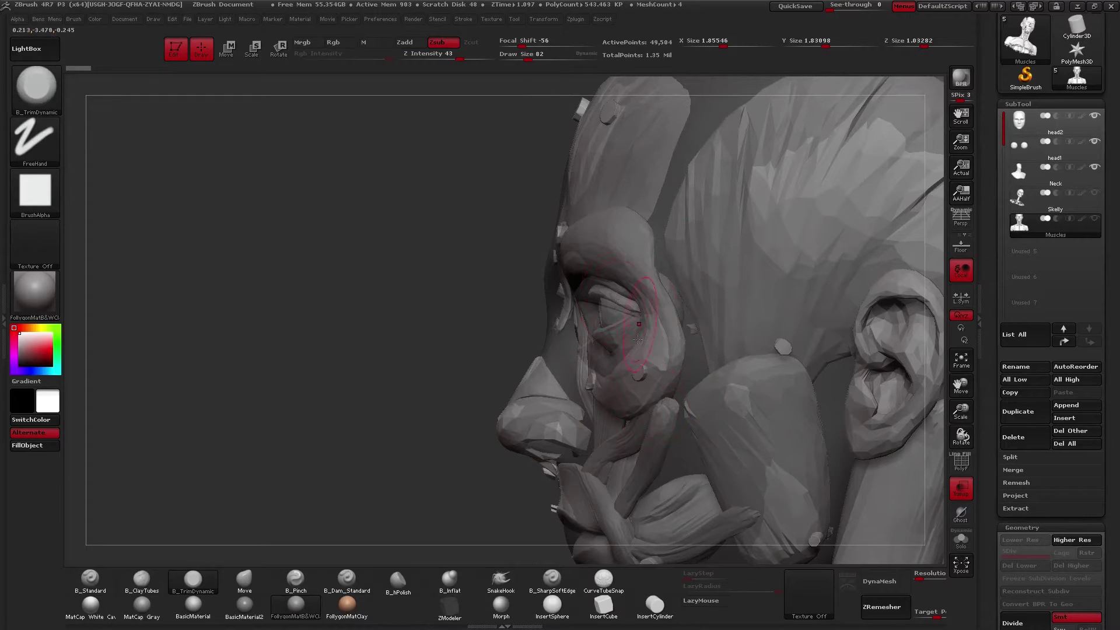
{"action": "left_click", "coordinate": [1022, 145]}
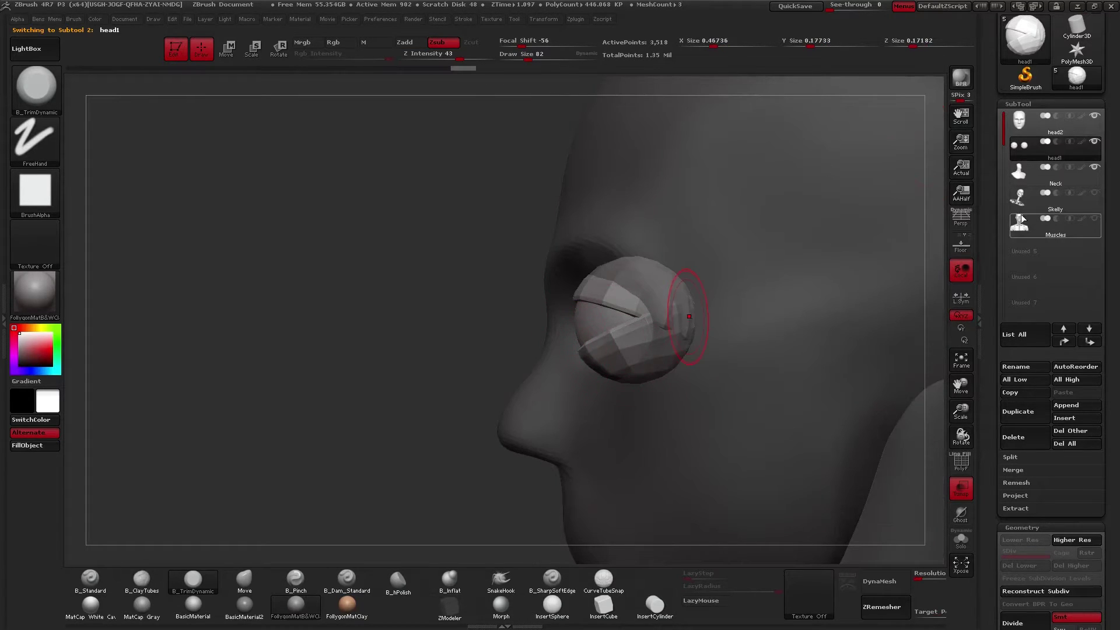
{"action": "left_click", "coordinate": [1096, 219]}
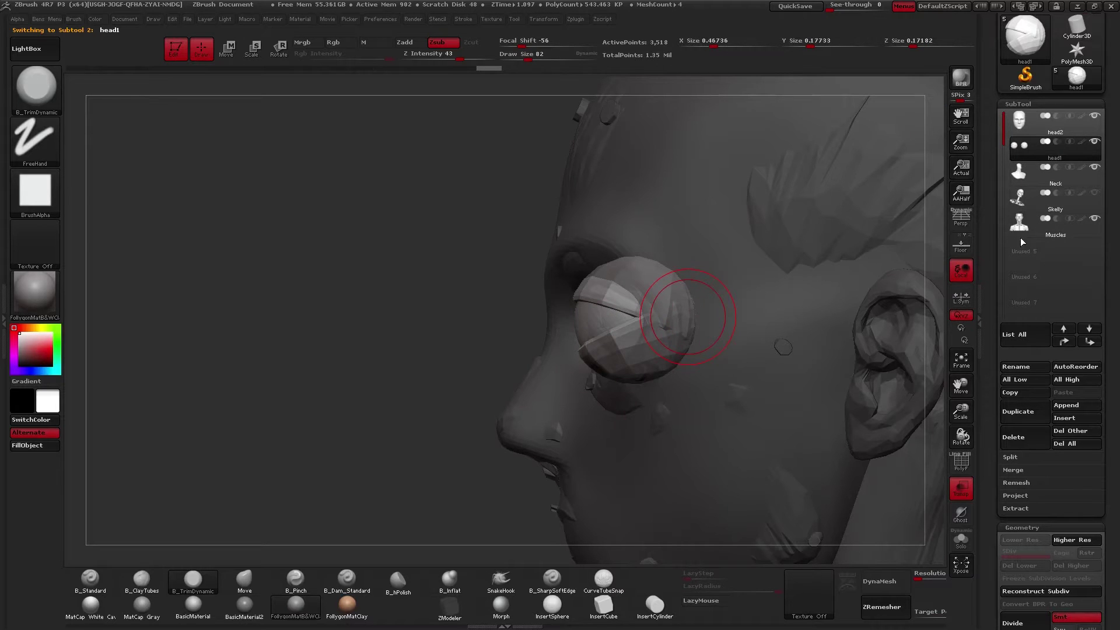
{"action": "left_click", "coordinate": [1017, 222]}
{"action": "mouse_move", "coordinate": [379, 345]}
{"action": "left_mouse_down"}
{"action": "mouse_move", "coordinate": [622, 352]}
{"action": "mouse_move", "coordinate": [693, 377]}
{"action": "mouse_move", "coordinate": [683, 368]}
{"action": "left_mouse_up"}
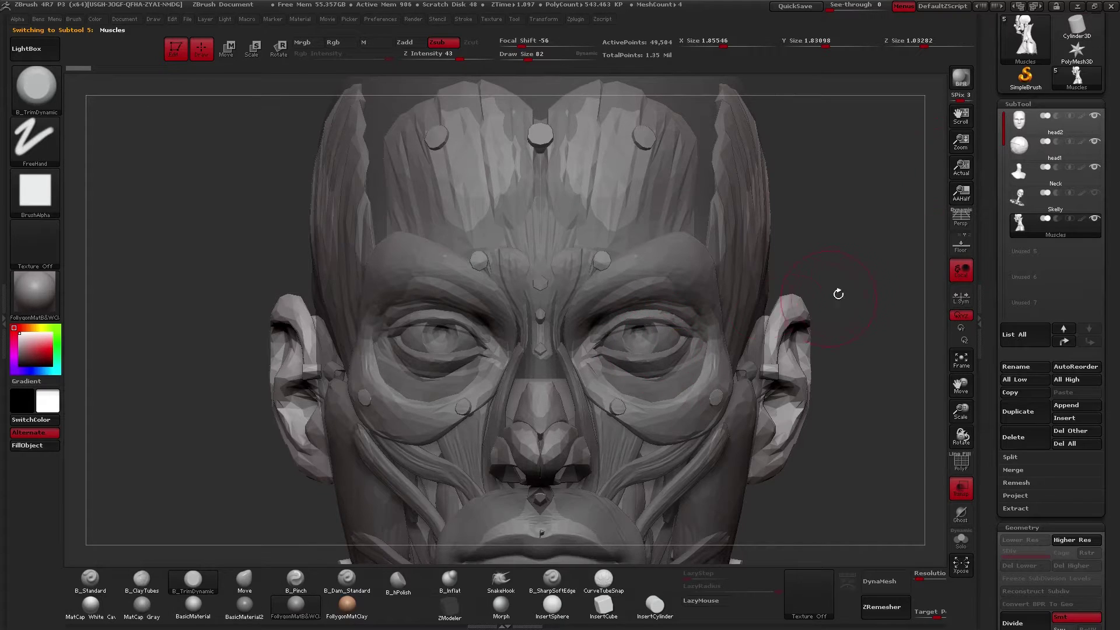
Step: Select the eyes subtool, move both eyes up slightly with Transpose Move, and hide the Muscles subtool
{"action": "left_click", "coordinate": [1007, 140]}
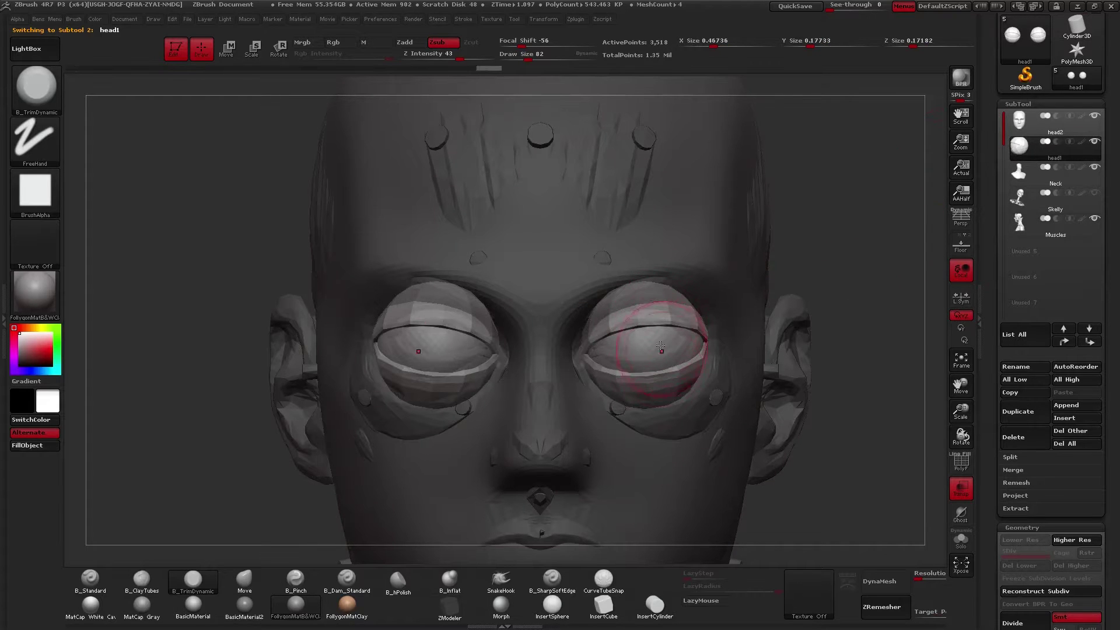
{"action": "key", "text": "w"}
{"action": "left_click_drag", "start_coordinate": [655, 322], "coordinate": [654, 415], "text": "shift"}
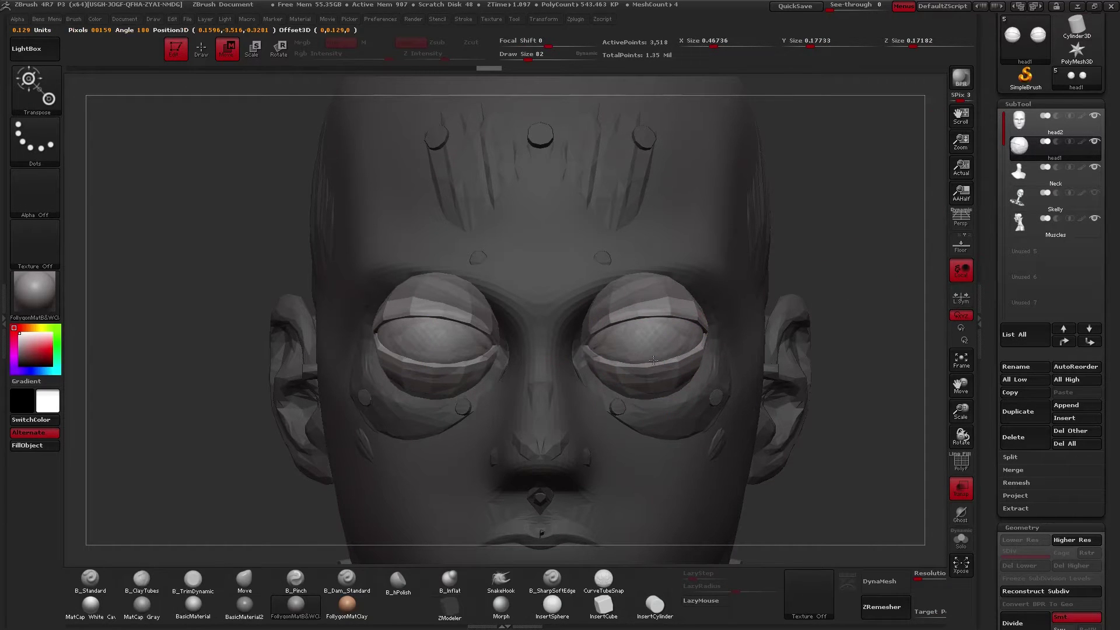
{"action": "key", "text": "q"}
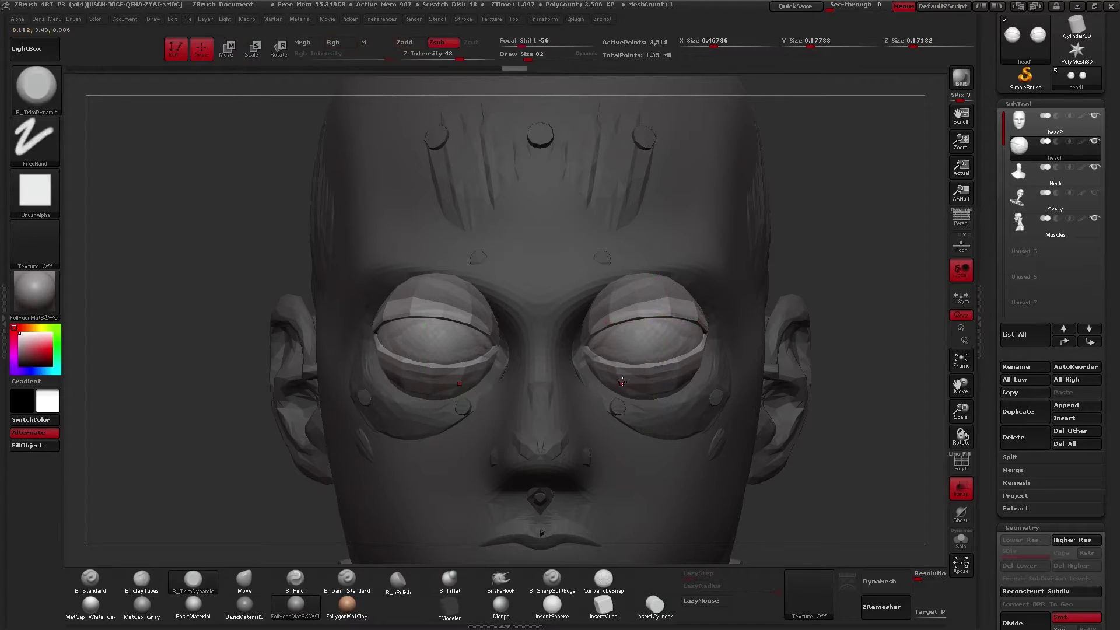
{"action": "mouse_move", "coordinate": [1045, 217]}
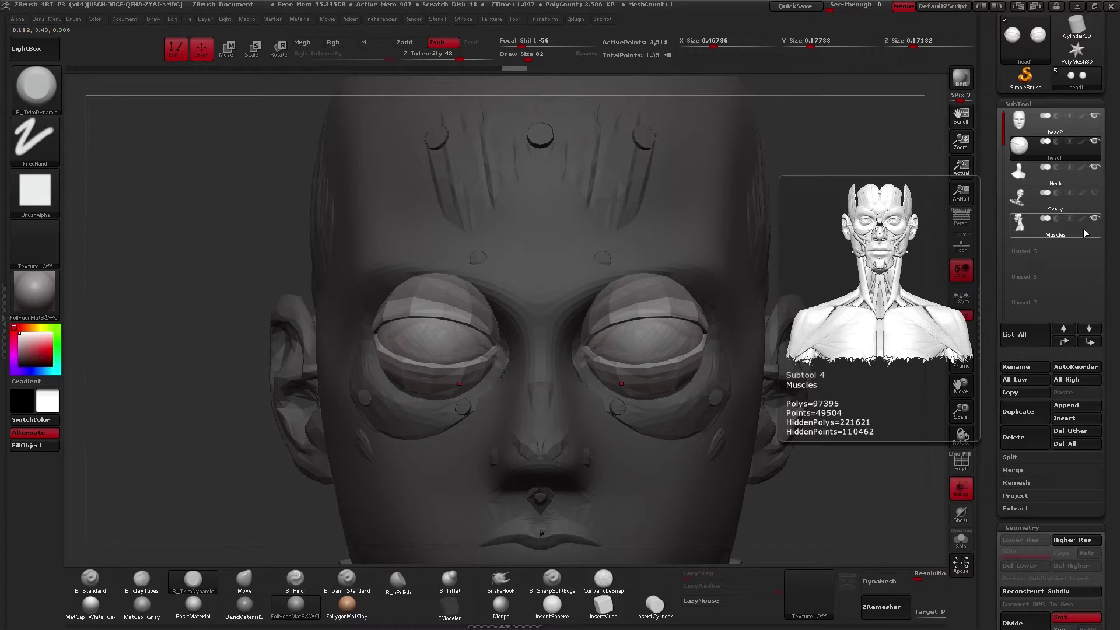
{"action": "left_click", "coordinate": [1094, 218]}
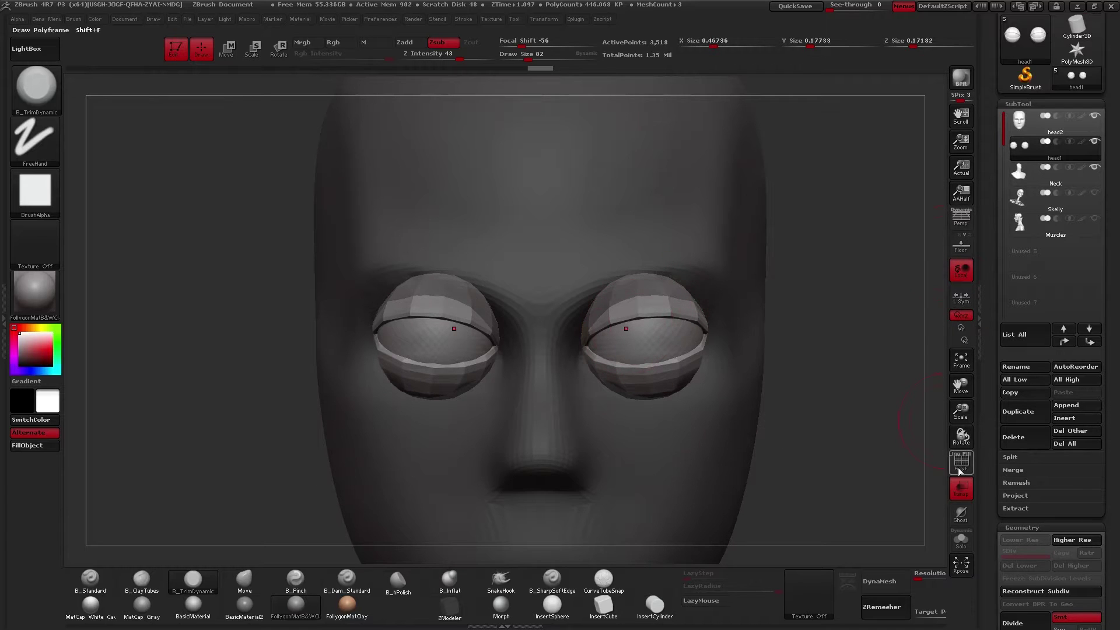
Step: Turn transparency off, select the head2 subtool and trim the face around the outer eyes with B_TrimDynamic at draw size 105
{"action": "left_click", "coordinate": [960, 488]}
{"action": "left_click_drag", "start_coordinate": [908, 496], "coordinate": [810, 425], "text": "alt"}
{"action": "left_click", "coordinate": [719, 412], "text": "alt"}
{"action": "left_click_drag", "start_coordinate": [723, 397], "coordinate": [575, 362]}
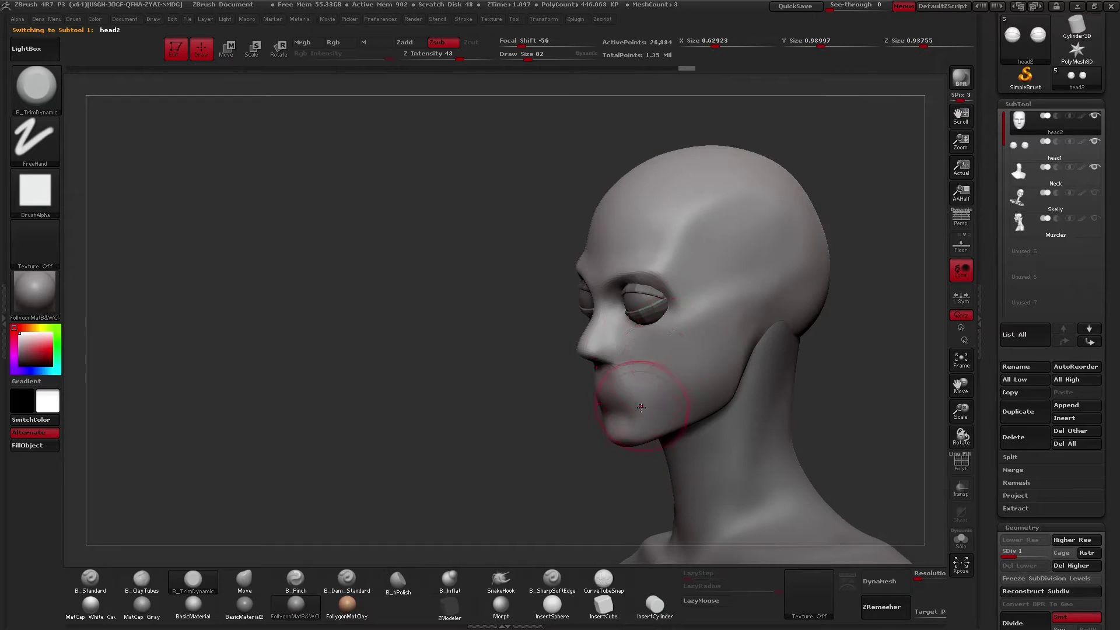
{"action": "left_click_drag", "start_coordinate": [513, 349], "coordinate": [633, 332]}
{"action": "mouse_move", "coordinate": [658, 315]}
{"action": "right_mouse_down", "text": "ctrl"}
{"action": "mouse_move", "coordinate": [707, 430]}
{"action": "mouse_move", "coordinate": [690, 394]}
{"action": "mouse_move", "coordinate": [699, 371]}
{"action": "mouse_move", "coordinate": [694, 402]}
{"action": "right_mouse_up", "text": "ctrl"}
{"action": "key", "text": "space"}
{"action": "left_click", "coordinate": [686, 344]}
{"action": "right_click_drag", "start_coordinate": [687, 345], "coordinate": [658, 338]}
{"action": "mouse_move", "coordinate": [671, 317]}
{"action": "left_mouse_down"}
{"action": "mouse_move", "coordinate": [652, 338]}
{"action": "mouse_move", "coordinate": [680, 344]}
{"action": "mouse_move", "coordinate": [733, 320]}
{"action": "mouse_move", "coordinate": [698, 353]}
{"action": "left_mouse_up"}
{"action": "mouse_move", "coordinate": [697, 352]}
{"action": "right_mouse_down", "text": "shift"}
{"action": "mouse_move", "coordinate": [712, 383]}
{"action": "mouse_move", "coordinate": [690, 423]}
{"action": "mouse_move", "coordinate": [673, 336]}
{"action": "mouse_move", "coordinate": [716, 341]}
{"action": "mouse_move", "coordinate": [641, 394]}
{"action": "right_mouse_up", "text": "shift"}
Step: Examine the Muscles subtool in solo as reference for the side of the face and reselect the head2 subtool
{"action": "left_click", "coordinate": [1050, 226]}
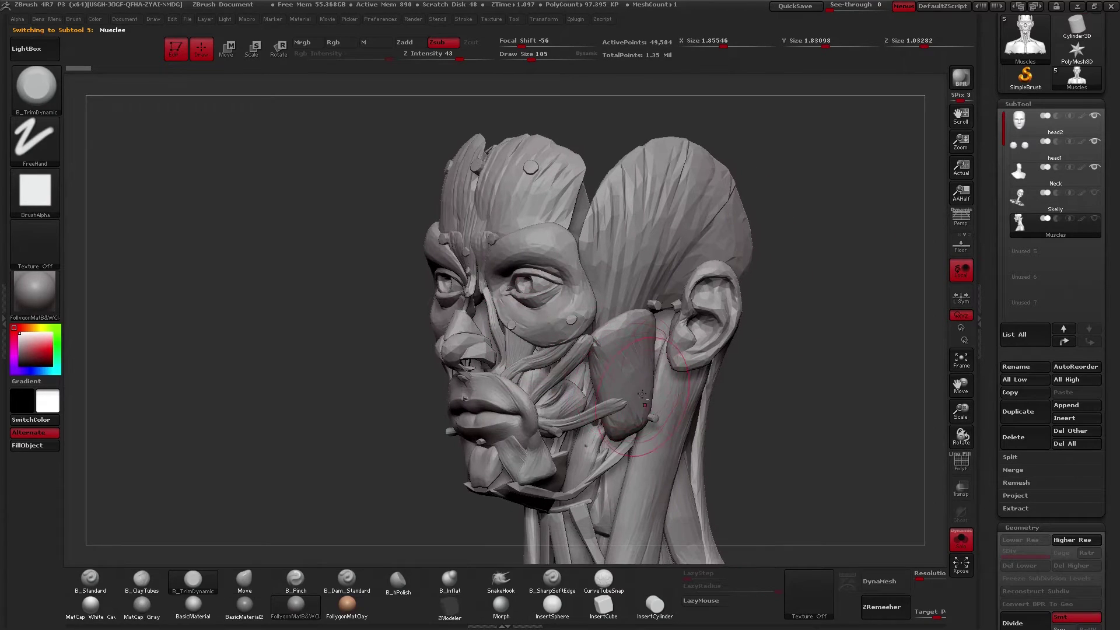
{"action": "left_click", "coordinate": [1026, 122]}
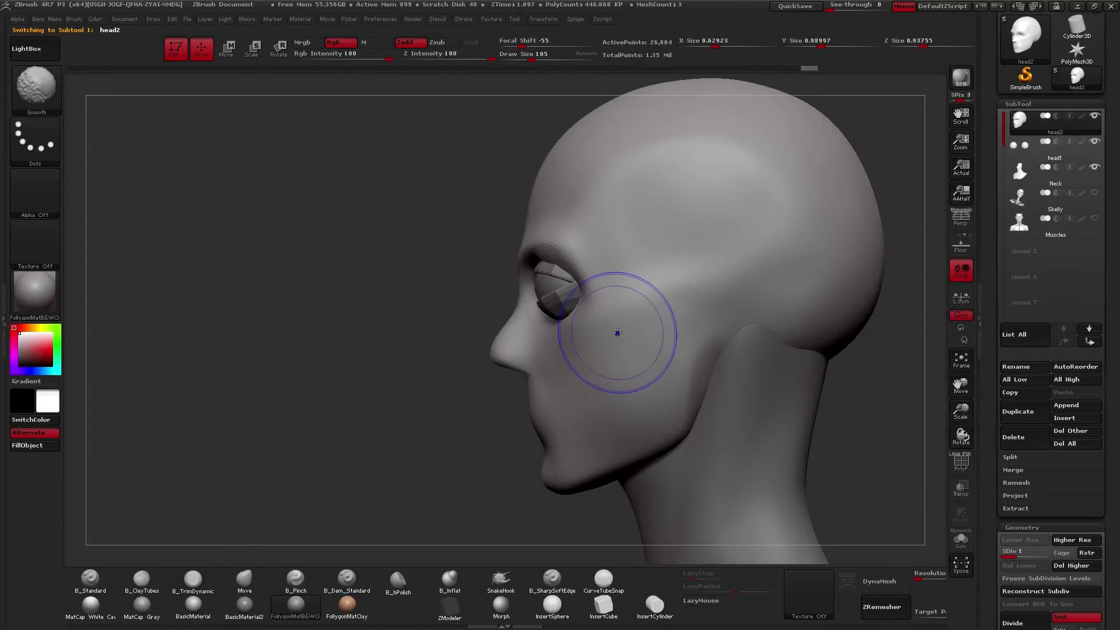
{"action": "key", "text": "shift"}
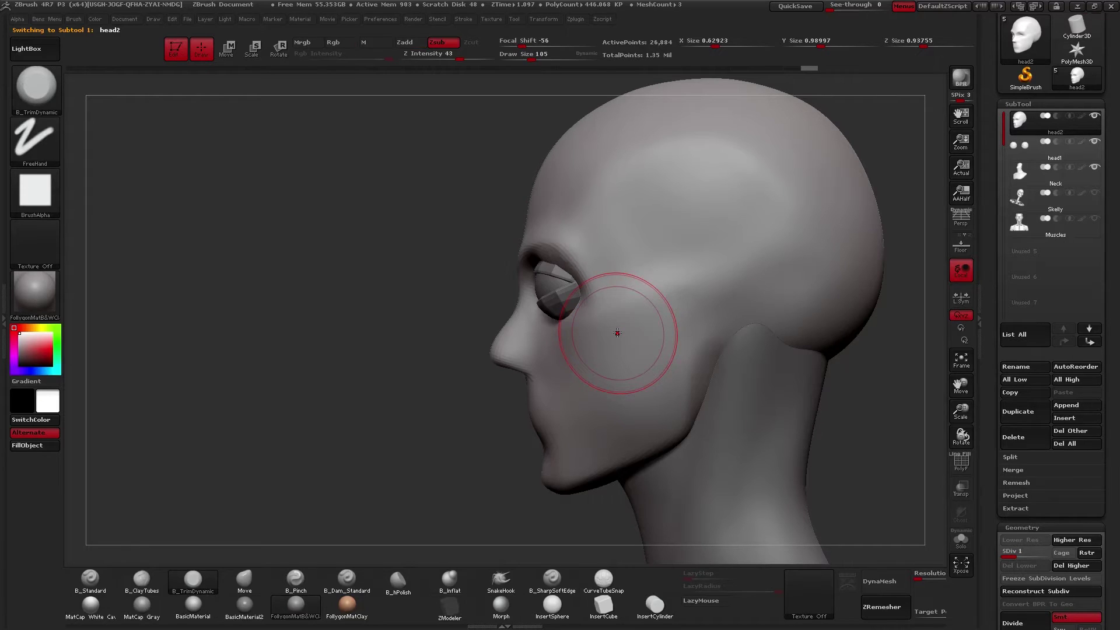
{"action": "right_click_drag", "start_coordinate": [617, 333], "coordinate": [660, 333], "text": "shift"}
Step: Smooth and trim the insides of the head's eye sockets in solo, checking the shape against the eyes
{"action": "key", "text": "shift+s"}
{"action": "right_click_drag", "start_coordinate": [661, 311], "coordinate": [643, 305], "text": "ctrl"}
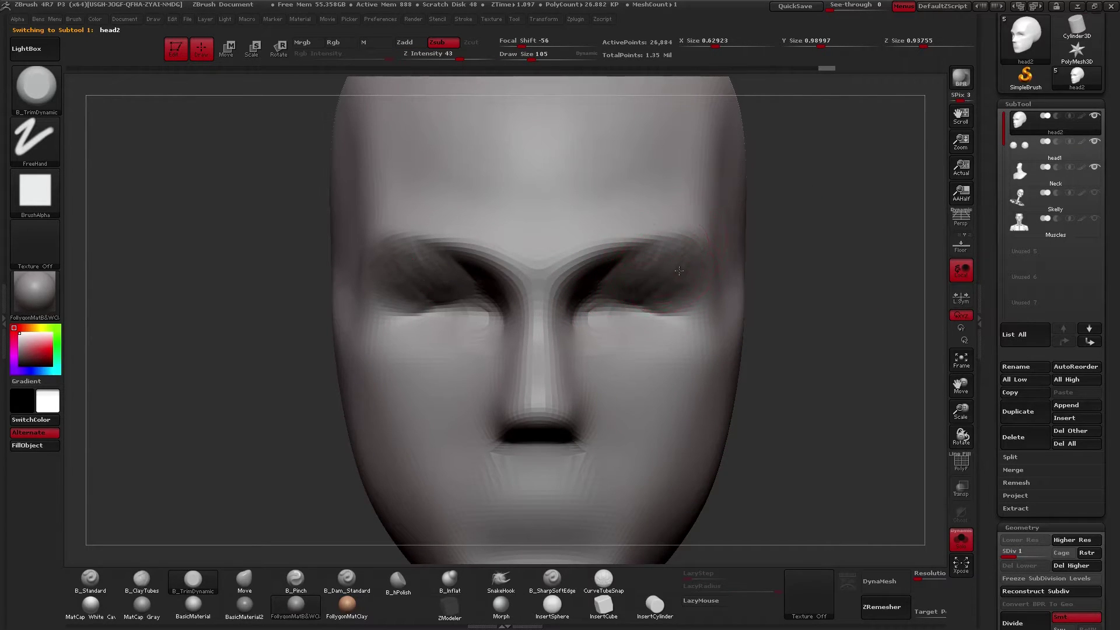
{"action": "mouse_move", "coordinate": [684, 298]}
{"action": "left_mouse_down", "text": "shift"}
{"action": "mouse_move", "coordinate": [650, 309]}
{"action": "mouse_move", "coordinate": [636, 300]}
{"action": "left_mouse_up", "text": "shift"}
{"action": "mouse_move", "coordinate": [703, 312]}
{"action": "right_mouse_down"}
{"action": "mouse_move", "coordinate": [659, 317]}
{"action": "mouse_move", "coordinate": [648, 280]}
{"action": "right_mouse_up"}
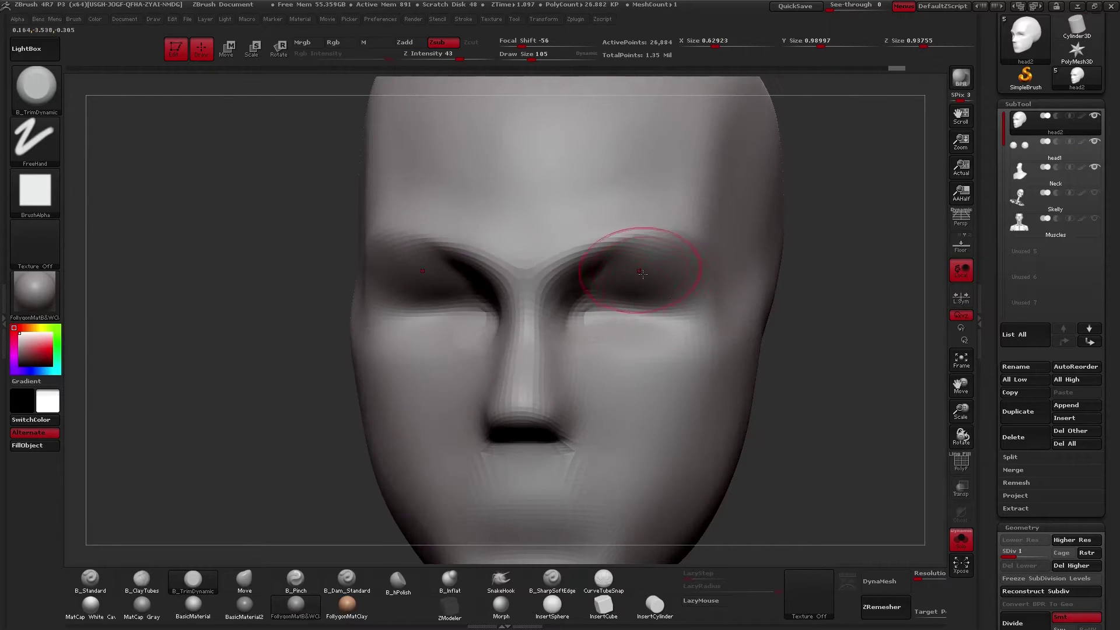
{"action": "key", "text": "shift+s"}
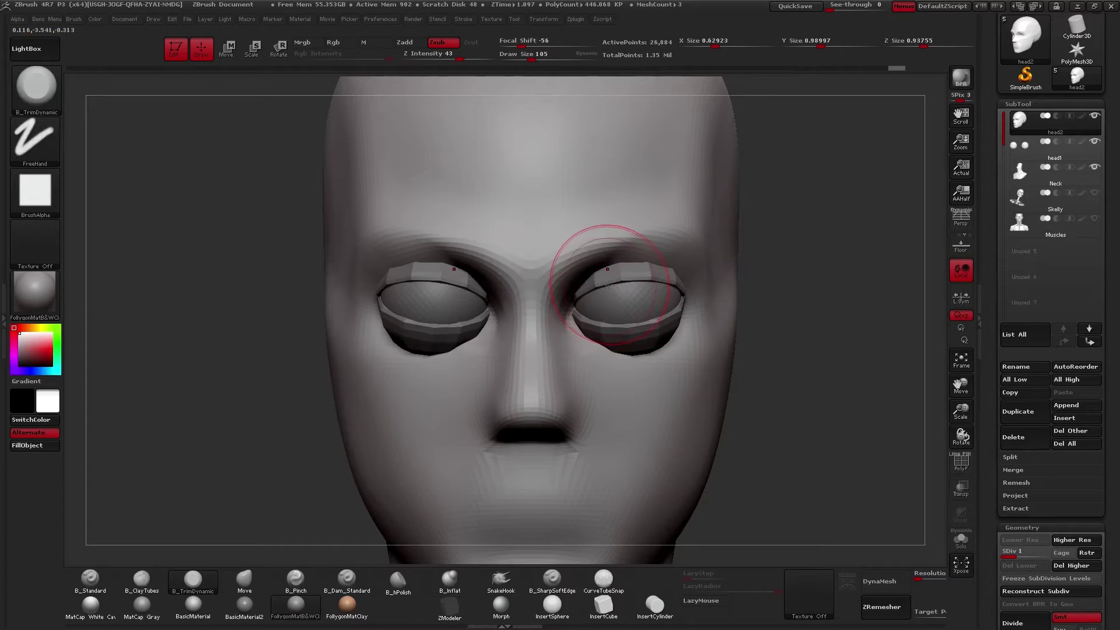
{"action": "key", "text": "shift+s"}
{"action": "right_click_drag", "start_coordinate": [609, 285], "coordinate": [595, 258]}
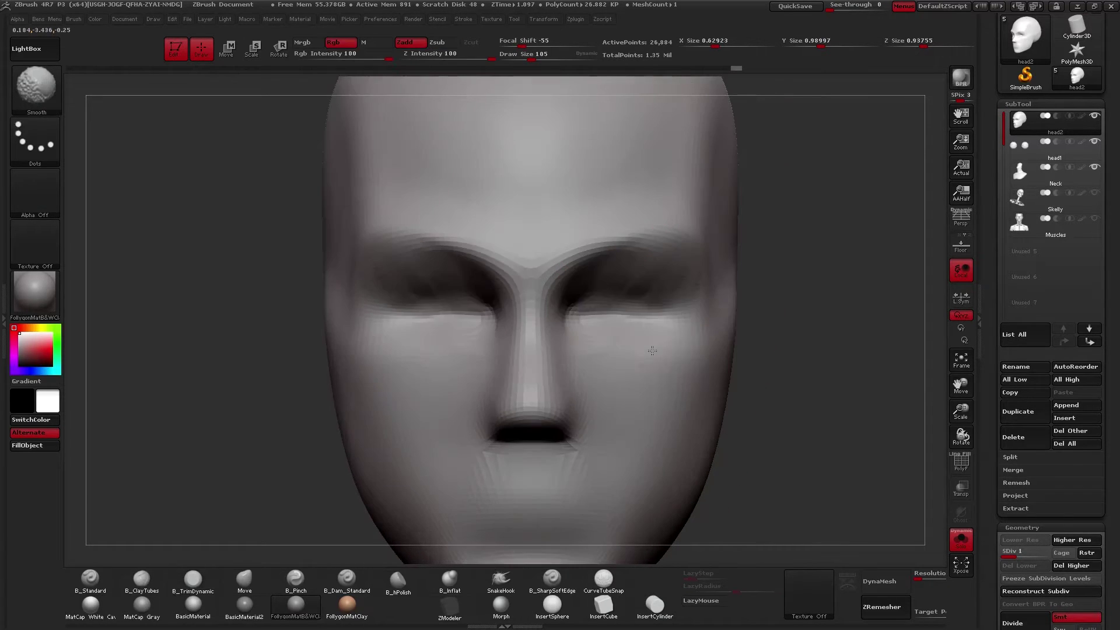
Step: Trim and smooth the cheek areas below the eye sockets with B_TrimDynamic from several angles
{"action": "right_click_drag", "start_coordinate": [637, 368], "coordinate": [613, 362]}
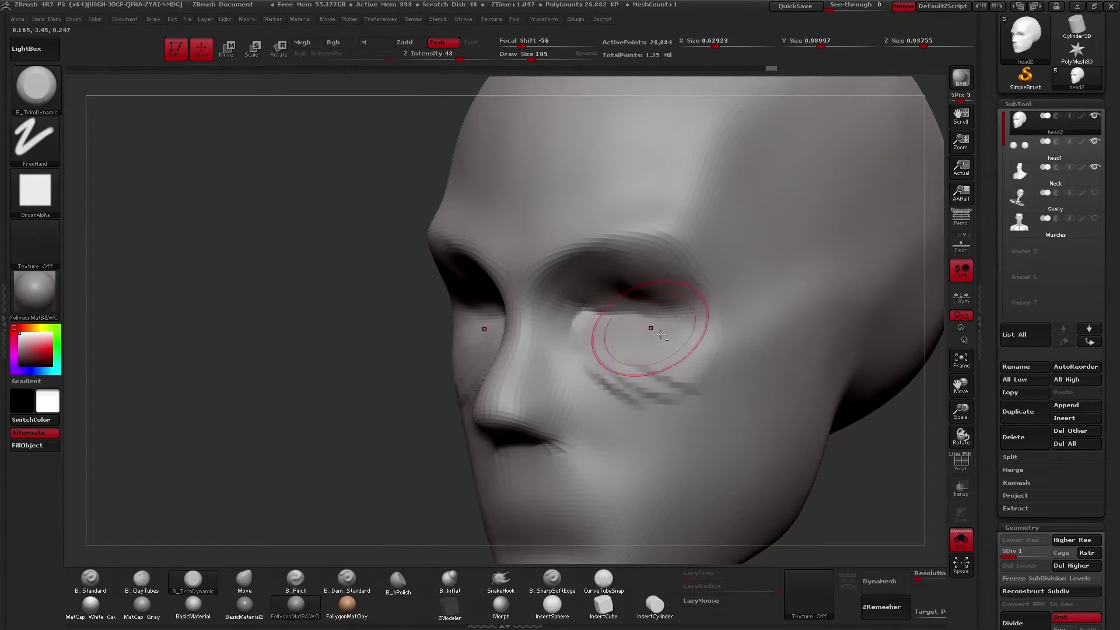
{"action": "right_click_drag", "start_coordinate": [632, 322], "coordinate": [608, 350]}
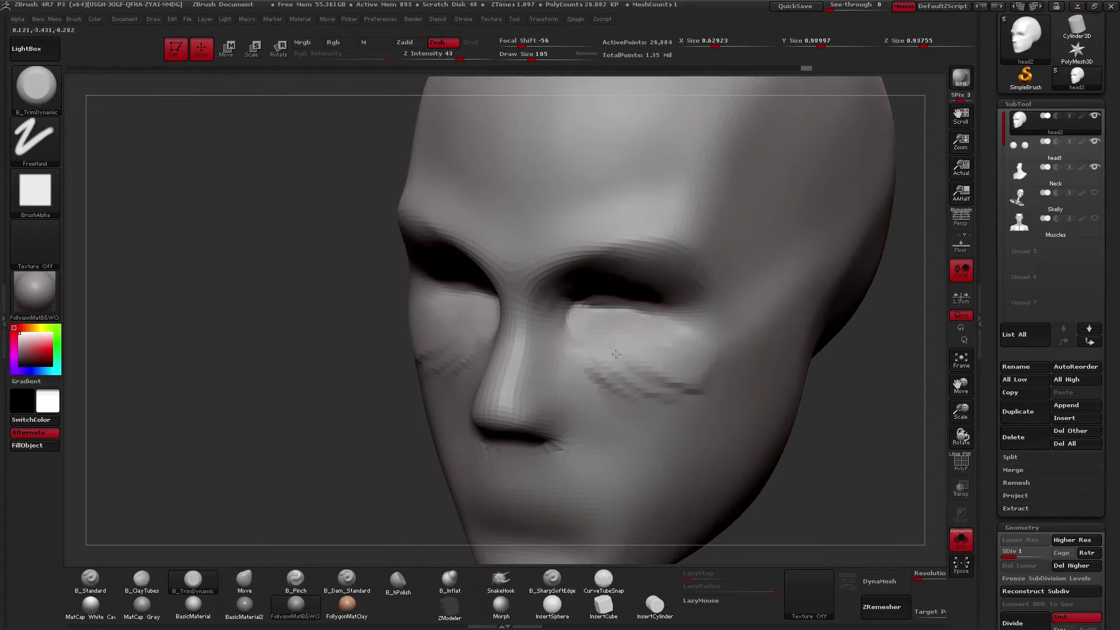
{"action": "mouse_move", "coordinate": [620, 351]}
{"action": "right_mouse_down"}
{"action": "mouse_move", "coordinate": [592, 370]}
{"action": "mouse_move", "coordinate": [606, 337]}
{"action": "right_mouse_up"}
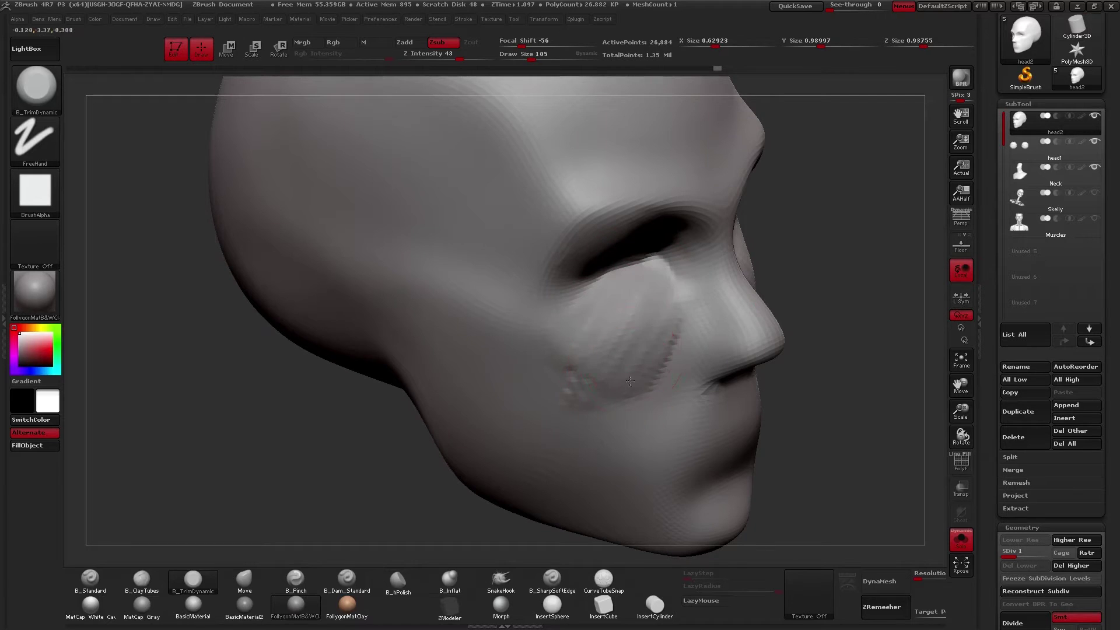
{"action": "right_click_drag", "start_coordinate": [627, 365], "coordinate": [670, 380]}
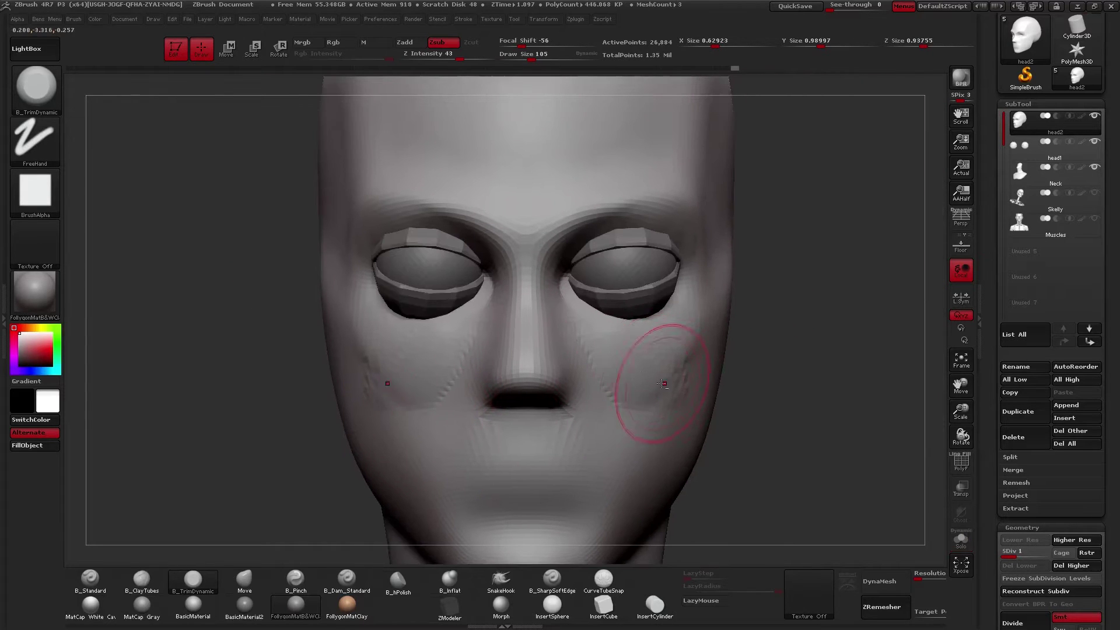
Step: Adjust the cheeks beneath the eyes with the Move brush at draw size 150
{"action": "key", "text": "b"}
{"action": "key", "text": "m"}
{"action": "key", "text": "v"}
{"action": "key", "text": "space"}
{"action": "mouse_move", "coordinate": [670, 341]}
{"action": "right_mouse_down"}
{"action": "mouse_move", "coordinate": [676, 322]}
{"action": "mouse_move", "coordinate": [752, 318]}
{"action": "right_mouse_up"}
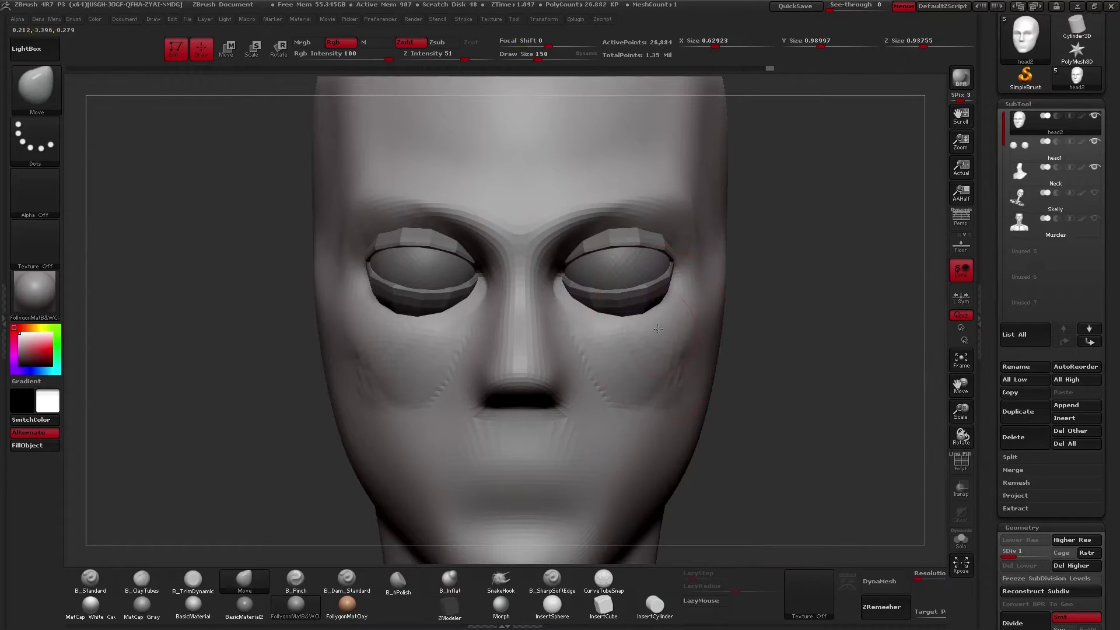
Step: Hide the Muscles, show the Skelly subtool and compare its skull with the head and eyes using transparency
{"action": "left_click", "coordinate": [1096, 221]}
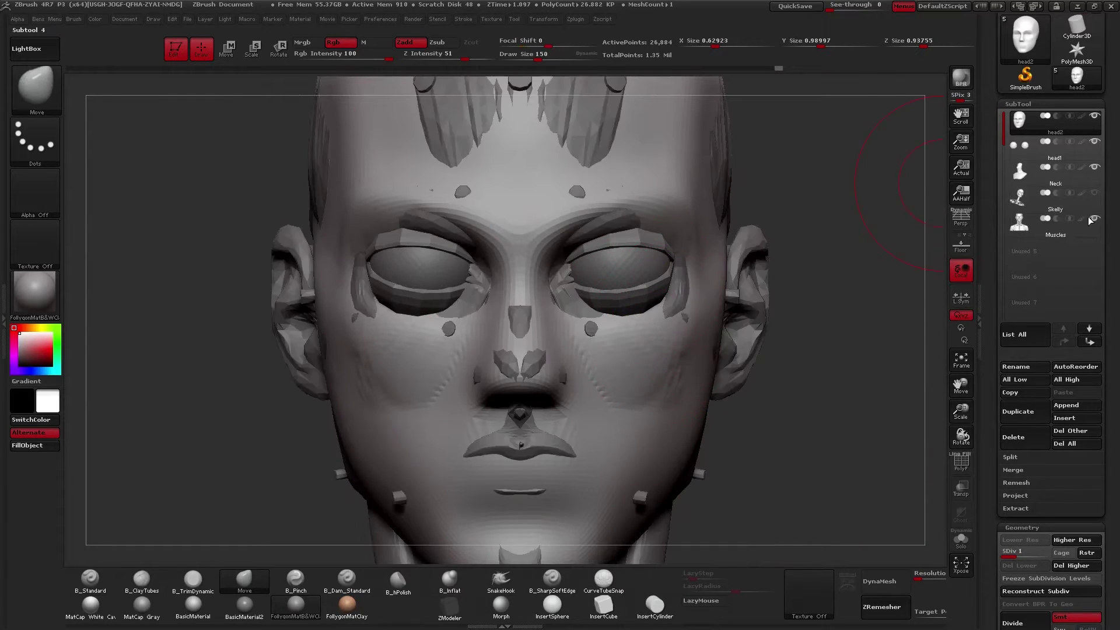
{"action": "left_click", "coordinate": [1097, 197]}
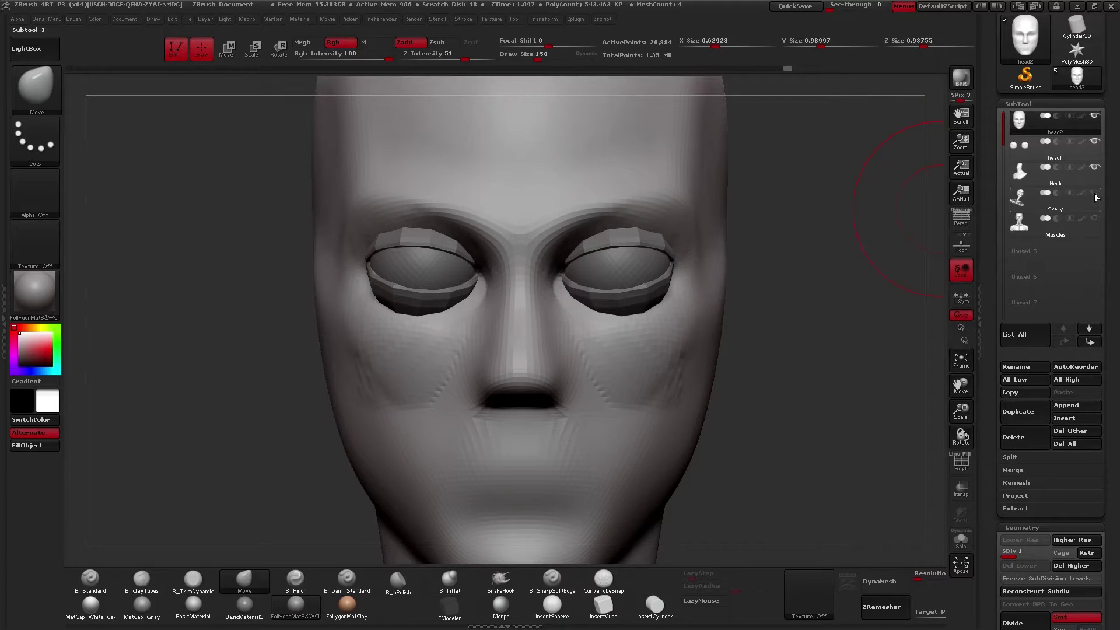
{"action": "left_click", "coordinate": [1056, 207]}
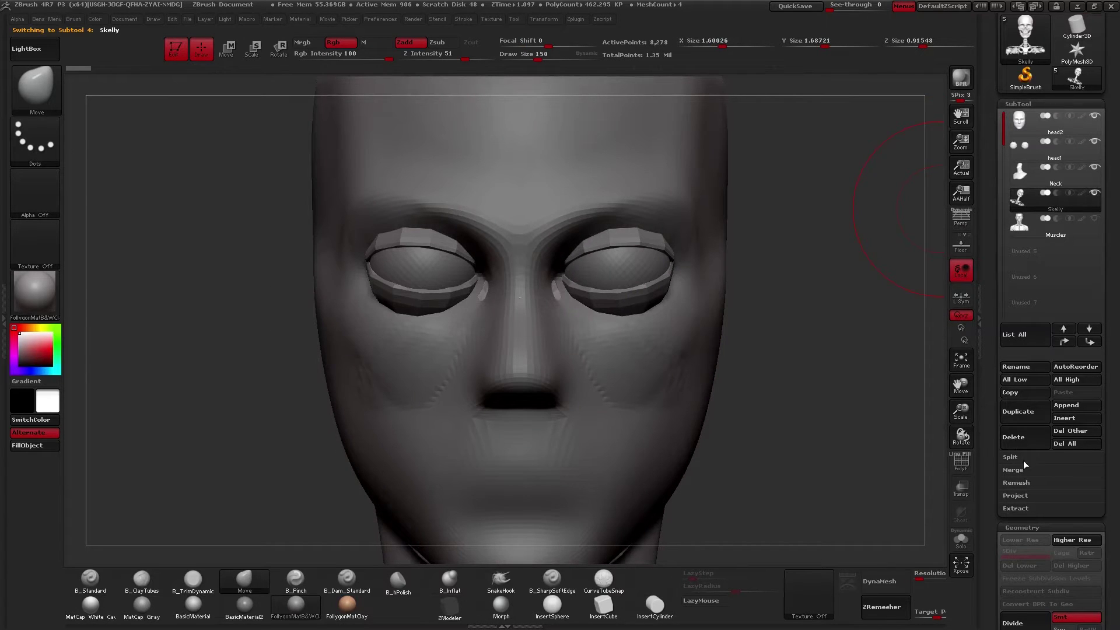
{"action": "left_click", "coordinate": [960, 488]}
{"action": "right_click_drag", "start_coordinate": [674, 371], "coordinate": [624, 361]}
{"action": "right_click_drag", "start_coordinate": [677, 316], "coordinate": [668, 329], "text": "alt"}
{"action": "left_click", "coordinate": [1018, 149]}
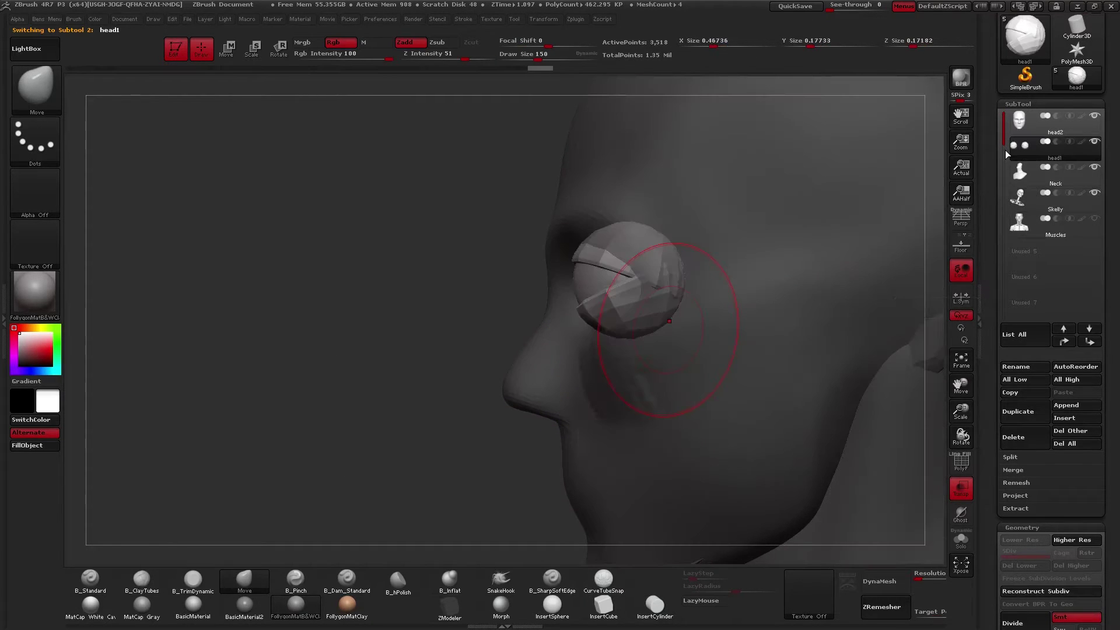
{"action": "key", "text": "w"}
{"action": "mouse_move", "coordinate": [627, 294]}
{"action": "right_mouse_down"}
{"action": "mouse_move", "coordinate": [577, 373]}
{"action": "mouse_move", "coordinate": [594, 347]}
{"action": "mouse_move", "coordinate": [663, 353]}
{"action": "right_mouse_up"}
{"action": "key", "text": "q"}
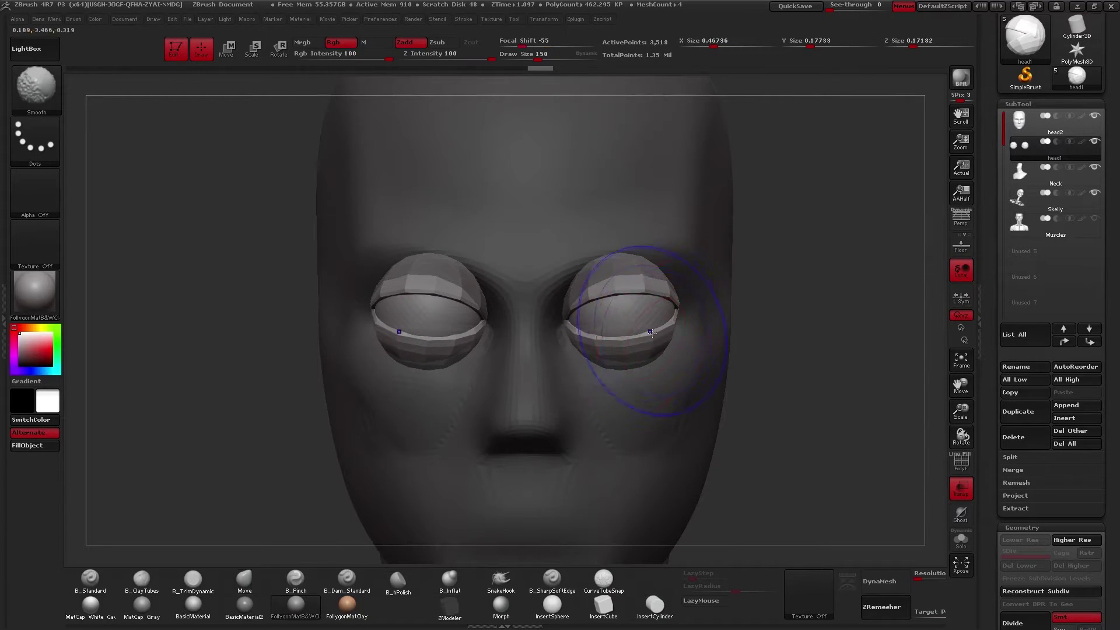
Step: Isolate the eyeballs by polygroup and split the hidden eyelids into a separate subtool with Split Hidden
{"action": "key", "text": "shift+f"}
{"action": "key", "text": "alt+s"}
{"action": "left_click", "coordinate": [635, 314], "text": "ctrl+shift"}
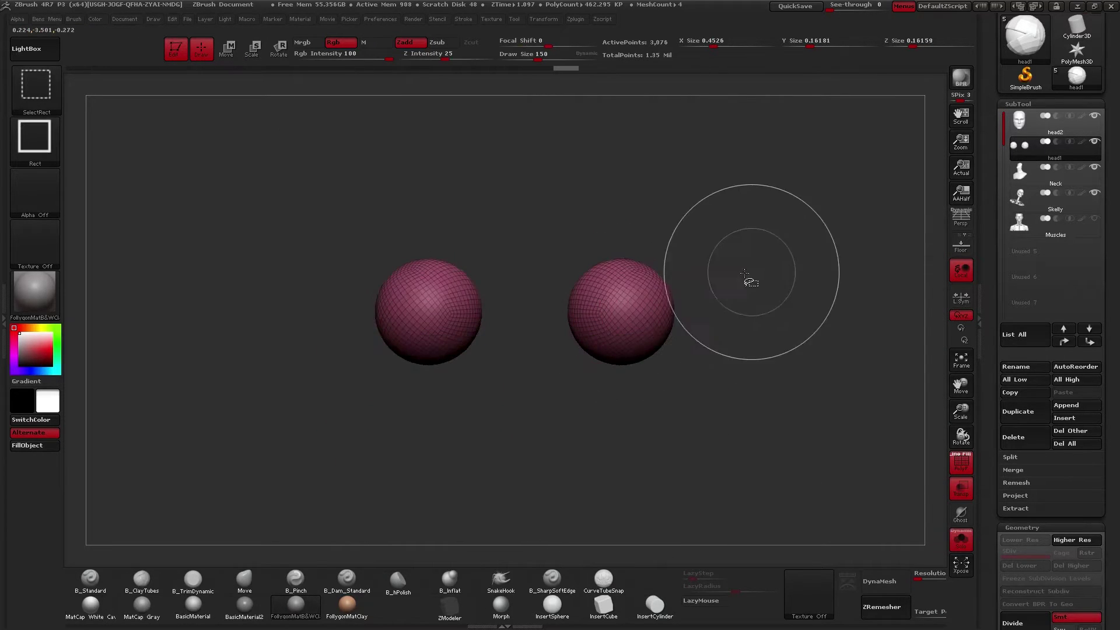
{"action": "key", "text": "b"}
{"action": "key", "text": "m"}
{"action": "key", "text": "v"}
{"action": "left_click_drag", "start_coordinate": [993, 312], "coordinate": [995, 134]}
{"action": "left_click", "coordinate": [1030, 281]}
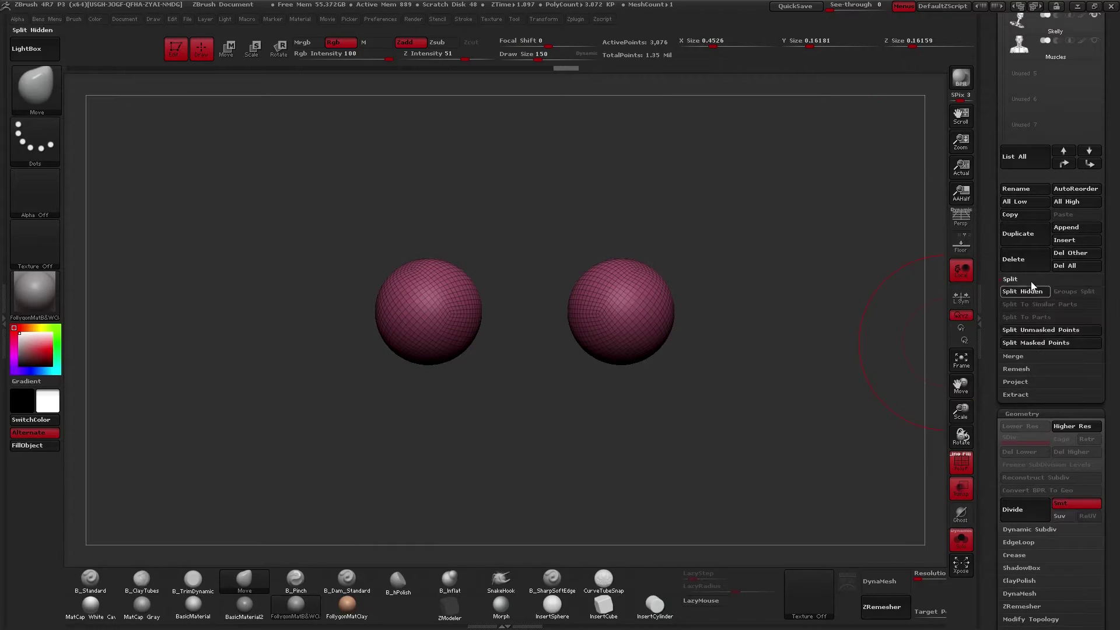
{"action": "left_click", "coordinate": [1023, 291]}
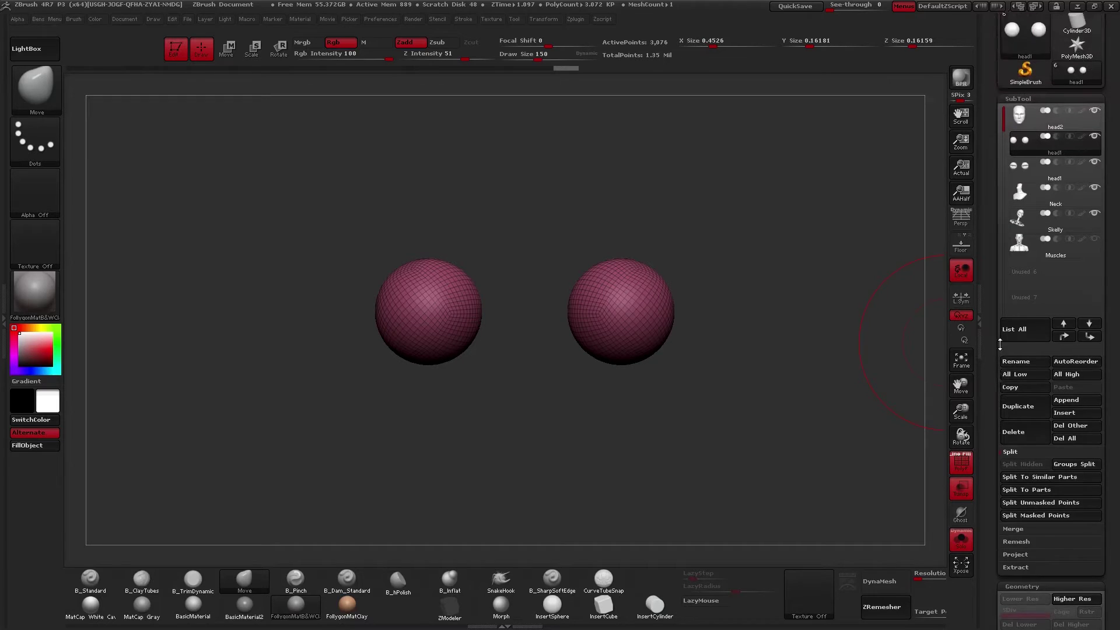
Step: Select the new eyelids subtool, show it together with the head and turn transparency off
{"action": "left_click", "coordinate": [1024, 283]}
{"action": "scroll", "coordinate": [1029, 245], "scroll_direction": "down", "scroll_amount": 3}
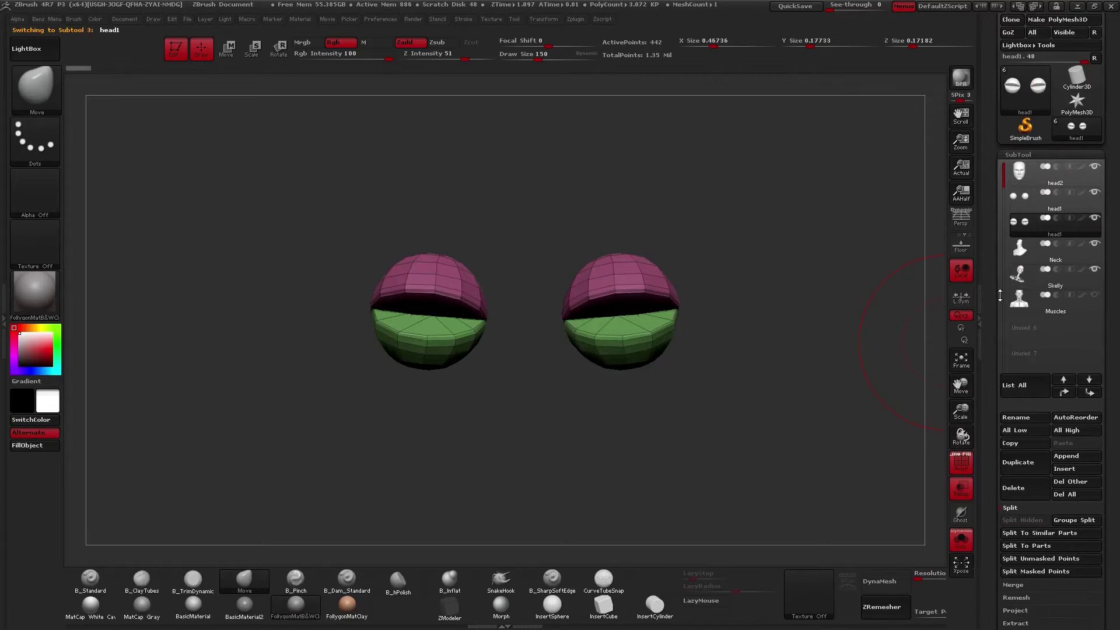
{"action": "scroll", "coordinate": [1029, 253], "scroll_direction": "up", "scroll_amount": 3}
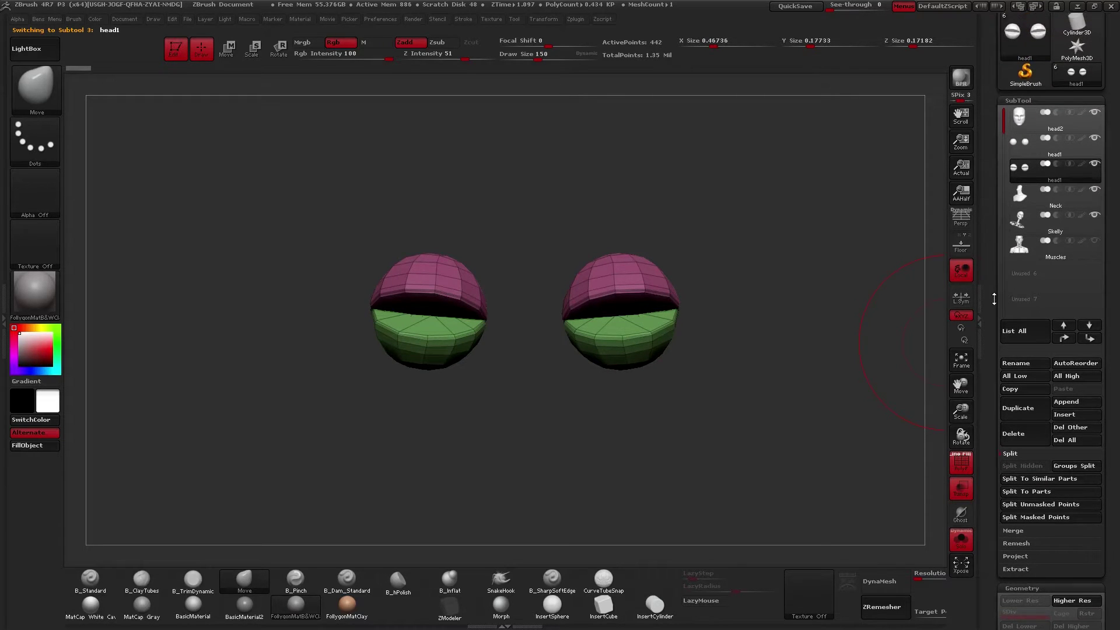
{"action": "key", "text": "shift+f"}
{"action": "key", "text": "shift+s"}
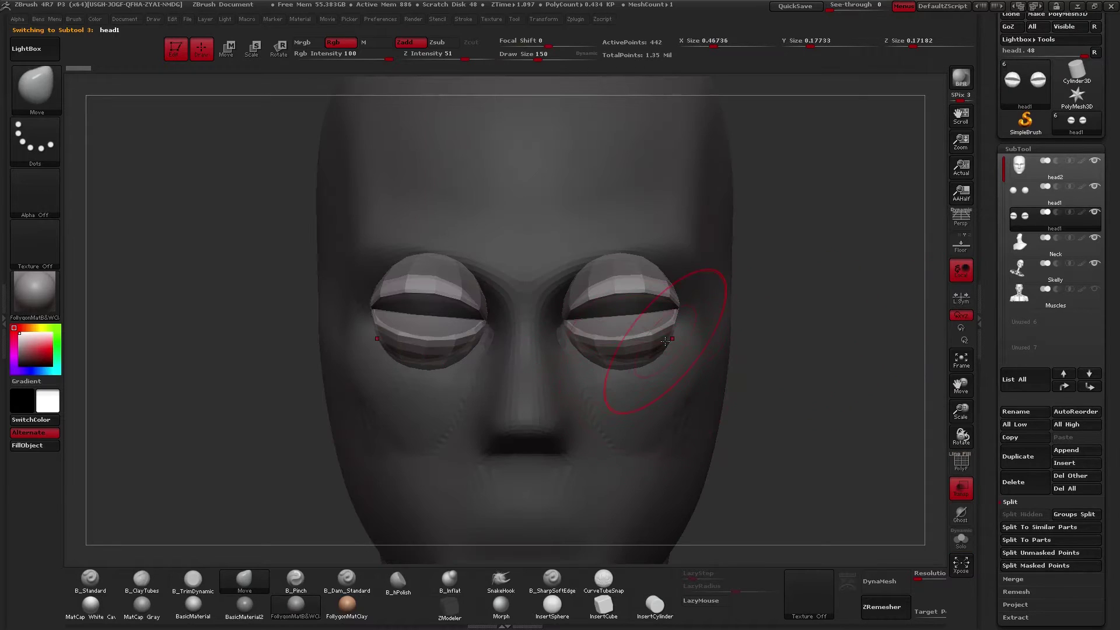
{"action": "left_click", "coordinate": [959, 487]}
Step: Pull the outer corners of the eyelids outward and refine the upper lids with the Move brush
{"action": "left_click_drag", "start_coordinate": [886, 260], "coordinate": [930, 284], "text": "alt"}
{"action": "left_click_drag", "start_coordinate": [611, 343], "coordinate": [609, 345]}
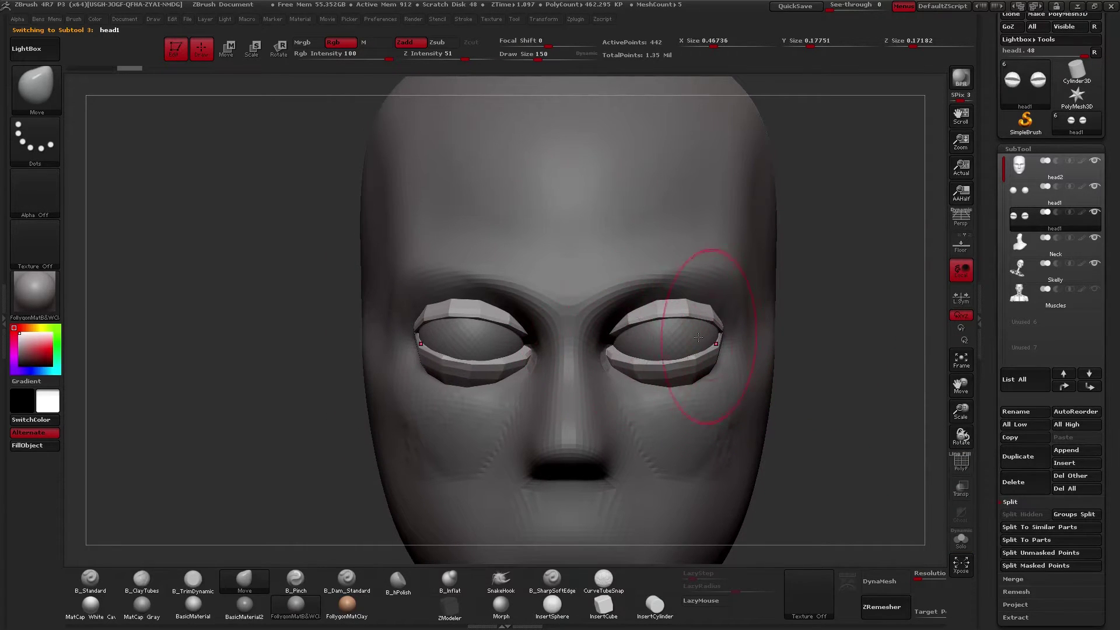
{"action": "left_click_drag", "start_coordinate": [718, 335], "coordinate": [724, 337]}
{"action": "left_click_drag", "start_coordinate": [863, 338], "coordinate": [816, 338]}
{"action": "left_click_drag", "start_coordinate": [730, 338], "coordinate": [735, 340]}
{"action": "left_click_drag", "start_coordinate": [863, 338], "coordinate": [910, 338]}
{"action": "left_click_drag", "start_coordinate": [817, 350], "coordinate": [817, 318]}
{"action": "left_click_drag", "start_coordinate": [666, 321], "coordinate": [669, 316]}
{"action": "left_click_drag", "start_coordinate": [816, 327], "coordinate": [816, 350], "text": "shift"}
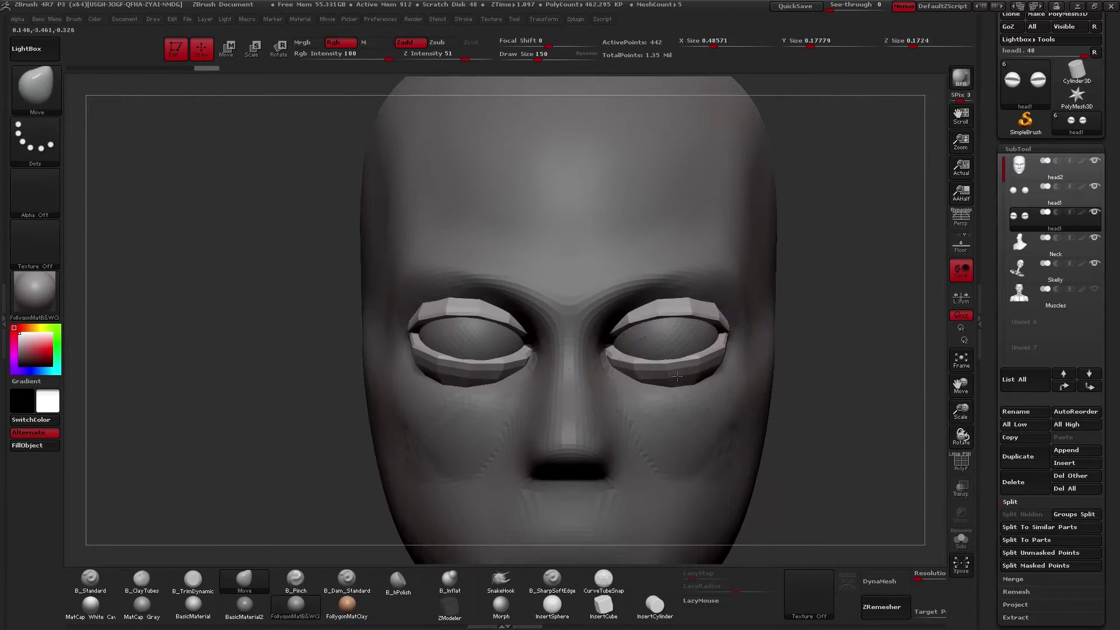
Step: Mask the upper eyelids by polygroup with Transpose, leaving the lower lids unmasked, and return to the Move brush
{"action": "key", "text": "shift+f"}
{"action": "key", "text": "w"}
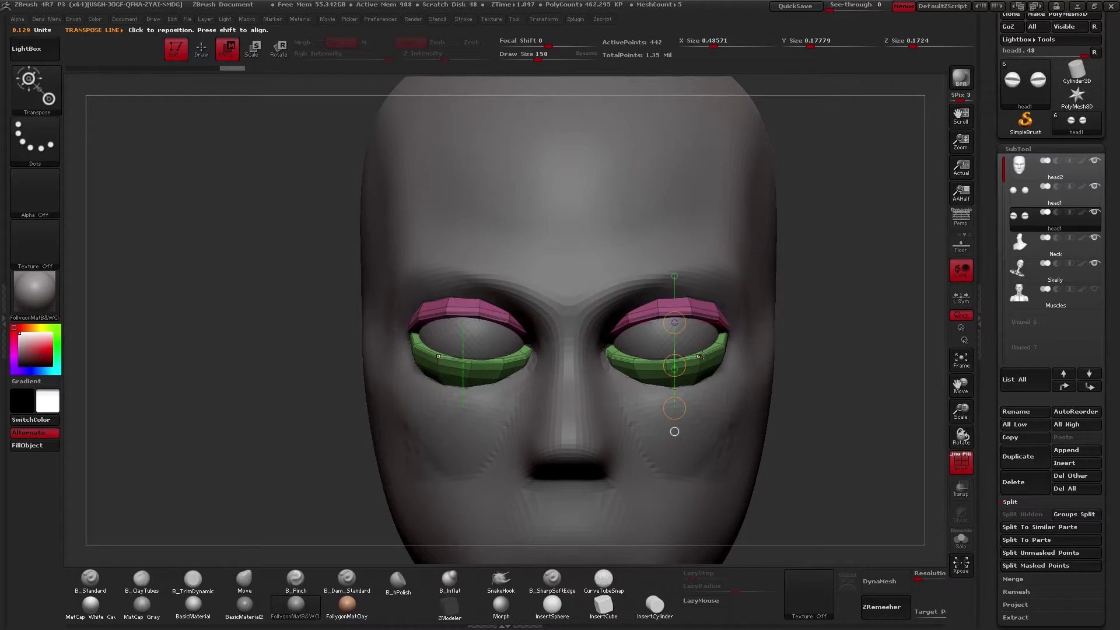
{"action": "left_click_drag", "start_coordinate": [702, 355], "coordinate": [692, 389]}
{"action": "key", "text": "q"}
{"action": "key", "text": "b"}
{"action": "key", "text": "m"}
{"action": "key", "text": "v"}
{"action": "key", "text": "shift+f"}
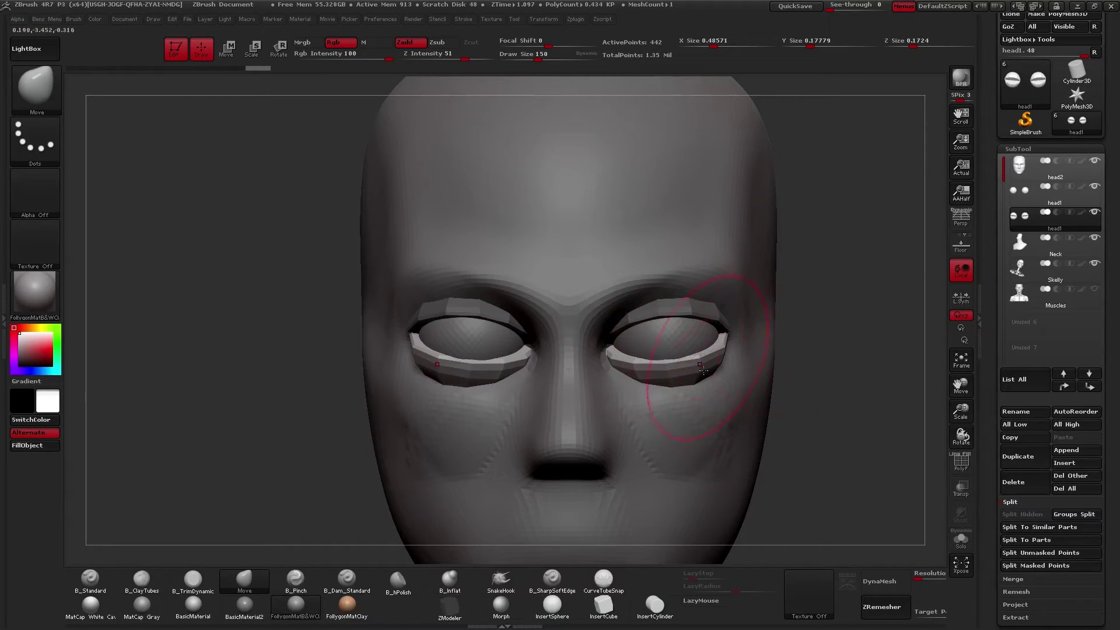
Step: Isolate the eyelids to check them and reshape the lids around the eyeballs with the Move brush at draw size 197
{"action": "key", "text": "alt+s"}
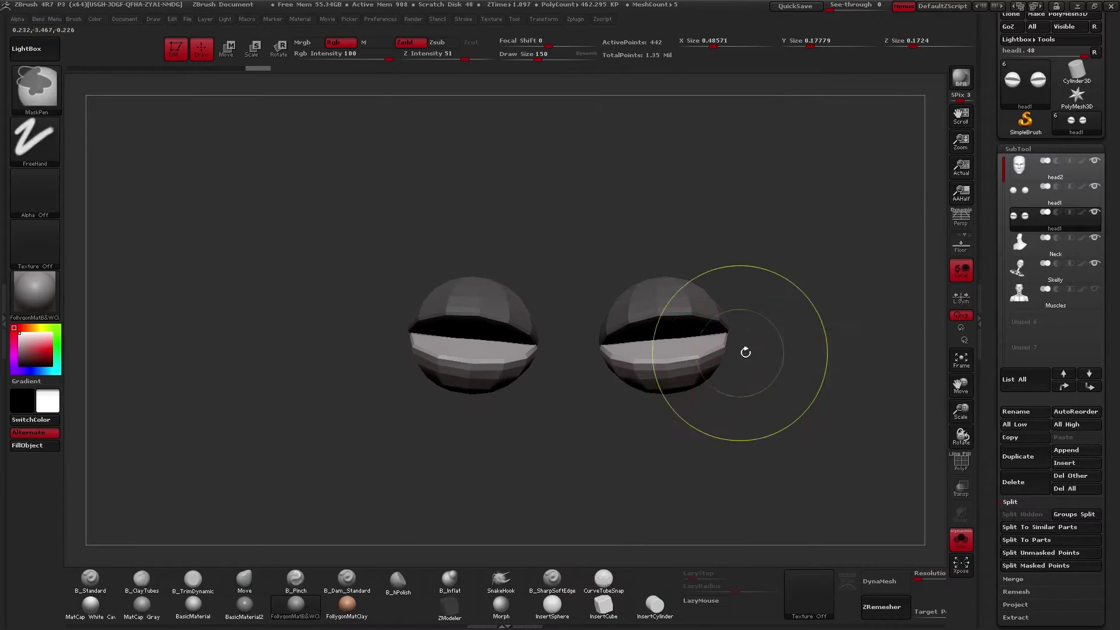
{"action": "key", "text": "ctrl+shift+alt+s"}
{"action": "left_click_drag", "start_coordinate": [668, 323], "coordinate": [677, 330]}
{"action": "mouse_move", "coordinate": [677, 330]}
{"action": "right_mouse_down", "text": "alt"}
{"action": "mouse_move", "coordinate": [799, 356]}
{"action": "mouse_move", "coordinate": [771, 324]}
{"action": "right_mouse_up", "text": "alt"}
{"action": "key", "text": "space"}
{"action": "left_click_drag", "start_coordinate": [773, 346], "coordinate": [762, 348]}
{"action": "mouse_move", "coordinate": [762, 350]}
{"action": "right_mouse_down"}
{"action": "mouse_move", "coordinate": [764, 404]}
{"action": "mouse_move", "coordinate": [583, 380]}
{"action": "right_mouse_up"}
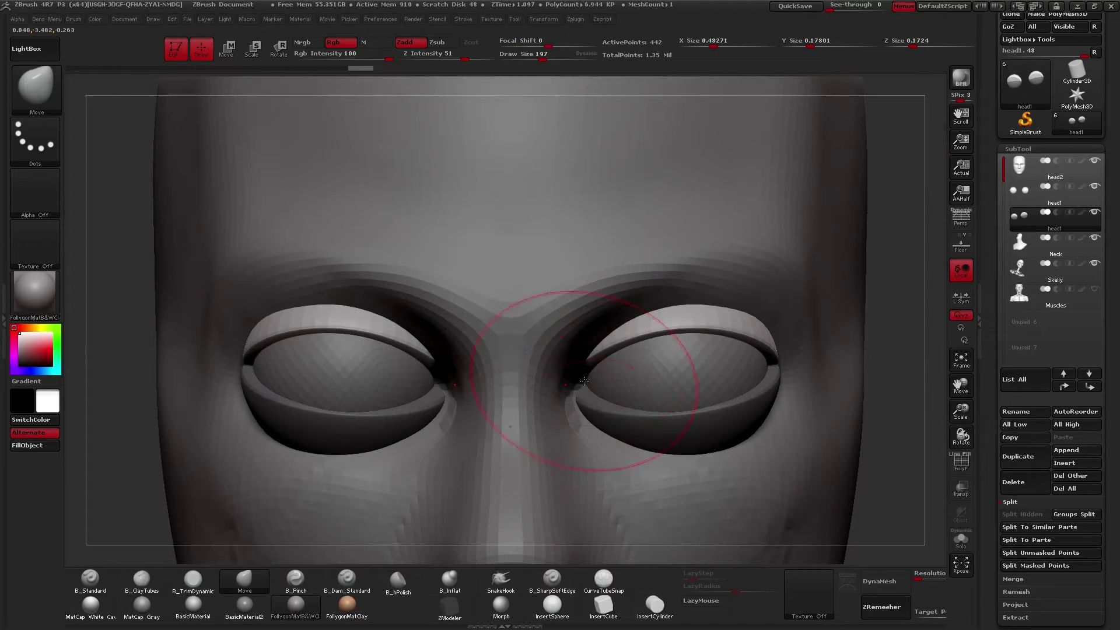
Step: Select the head and reshape the upper rim of the eye sockets with the Move brush
{"action": "left_click", "coordinate": [572, 390], "text": "alt"}
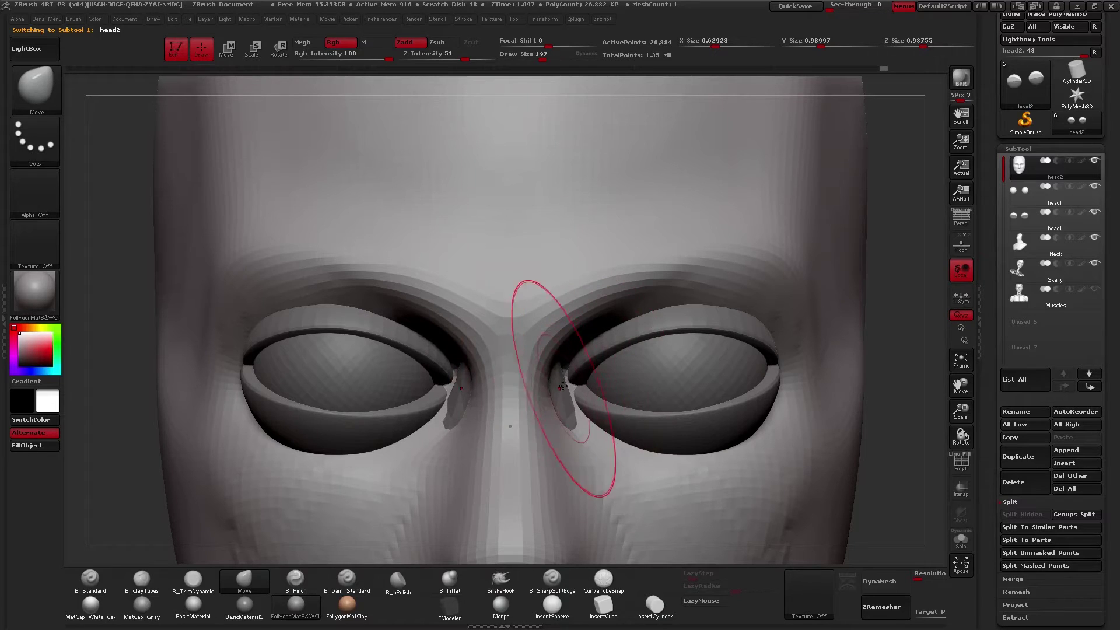
{"action": "mouse_move", "coordinate": [569, 410]}
{"action": "right_mouse_down"}
{"action": "mouse_move", "coordinate": [581, 365]}
{"action": "mouse_move", "coordinate": [601, 452]}
{"action": "right_mouse_up"}
{"action": "left_click_drag", "start_coordinate": [622, 317], "coordinate": [617, 325]}
{"action": "mouse_move", "coordinate": [665, 324]}
{"action": "right_mouse_down"}
{"action": "mouse_move", "coordinate": [555, 301]}
{"action": "mouse_move", "coordinate": [538, 405]}
{"action": "mouse_move", "coordinate": [664, 390]}
{"action": "mouse_move", "coordinate": [680, 270]}
{"action": "mouse_move", "coordinate": [675, 309]}
{"action": "mouse_move", "coordinate": [583, 322]}
{"action": "mouse_move", "coordinate": [602, 341]}
{"action": "mouse_move", "coordinate": [585, 382]}
{"action": "mouse_move", "coordinate": [584, 251]}
{"action": "mouse_move", "coordinate": [663, 332]}
{"action": "mouse_move", "coordinate": [607, 340]}
{"action": "right_mouse_up"}
Step: Select the eyelids, set the Move brush to draw size 181 and adjust their outer corners against the eyeballs
{"action": "left_click", "coordinate": [638, 393], "text": "alt"}
{"action": "key", "text": "alt+s"}
{"action": "key", "text": "space"}
{"action": "left_click_drag", "start_coordinate": [608, 340], "coordinate": [604, 340]}
{"action": "mouse_move", "coordinate": [605, 341]}
{"action": "right_mouse_down"}
{"action": "mouse_move", "coordinate": [581, 324]}
{"action": "mouse_move", "coordinate": [598, 340]}
{"action": "mouse_move", "coordinate": [570, 414]}
{"action": "right_mouse_up"}
{"action": "key", "text": "alt+s"}
{"action": "right_click_drag", "start_coordinate": [632, 361], "coordinate": [593, 379], "text": "alt"}
{"action": "left_click_drag", "start_coordinate": [769, 368], "coordinate": [775, 369]}
{"action": "mouse_move", "coordinate": [778, 372]}
{"action": "right_mouse_down", "text": "alt"}
{"action": "mouse_move", "coordinate": [668, 384]}
{"action": "mouse_move", "coordinate": [559, 438]}
{"action": "right_mouse_up", "text": "alt"}
Step: Reshape the inner corners of the eyelids and pull the outer corners further outward with the Move brush
{"action": "left_click_drag", "start_coordinate": [565, 436], "coordinate": [577, 441]}
{"action": "mouse_move", "coordinate": [578, 437]}
{"action": "right_mouse_down"}
{"action": "mouse_move", "coordinate": [558, 410]}
{"action": "mouse_move", "coordinate": [565, 427]}
{"action": "mouse_move", "coordinate": [574, 368]}
{"action": "mouse_move", "coordinate": [557, 357]}
{"action": "right_mouse_up"}
{"action": "mouse_move", "coordinate": [583, 403]}
{"action": "right_mouse_down"}
{"action": "mouse_move", "coordinate": [552, 410]}
{"action": "mouse_move", "coordinate": [568, 421]}
{"action": "mouse_move", "coordinate": [549, 413]}
{"action": "mouse_move", "coordinate": [645, 412]}
{"action": "right_mouse_up"}
{"action": "right_click_drag", "start_coordinate": [574, 432], "coordinate": [633, 431], "text": "alt"}
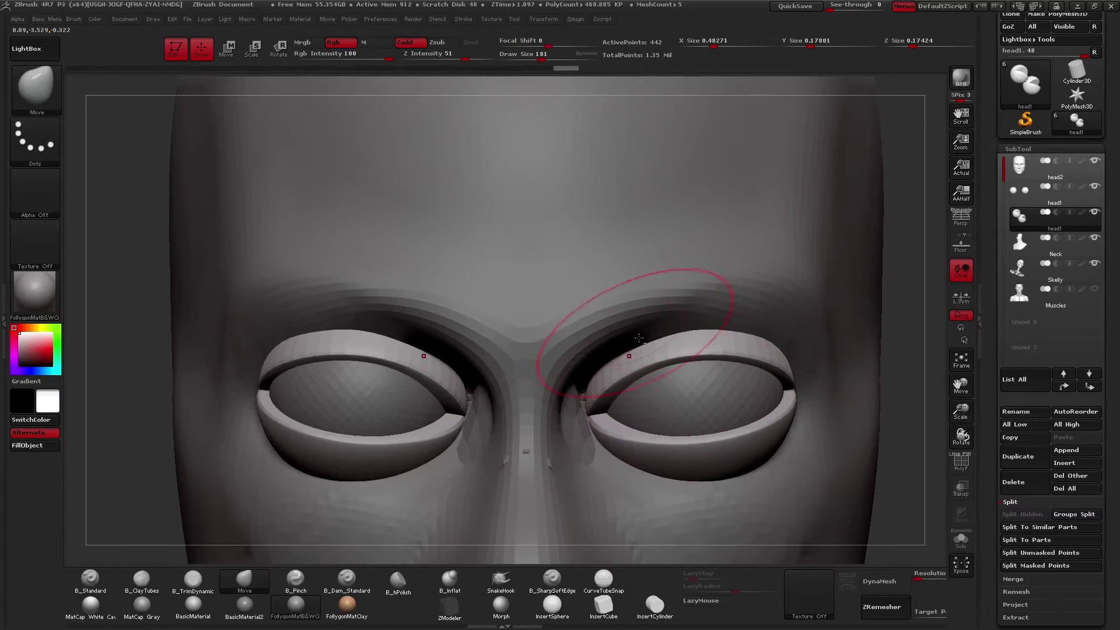
{"action": "left_click_drag", "start_coordinate": [606, 418], "coordinate": [611, 424]}
{"action": "right_click_drag", "start_coordinate": [615, 430], "coordinate": [566, 421], "text": "alt"}
{"action": "right_click_drag", "start_coordinate": [703, 402], "coordinate": [665, 401]}
{"action": "mouse_move", "coordinate": [737, 399]}
{"action": "right_mouse_down", "text": "alt"}
{"action": "mouse_move", "coordinate": [675, 397]}
{"action": "mouse_move", "coordinate": [694, 387]}
{"action": "mouse_move", "coordinate": [660, 399]}
{"action": "right_mouse_up", "text": "alt"}
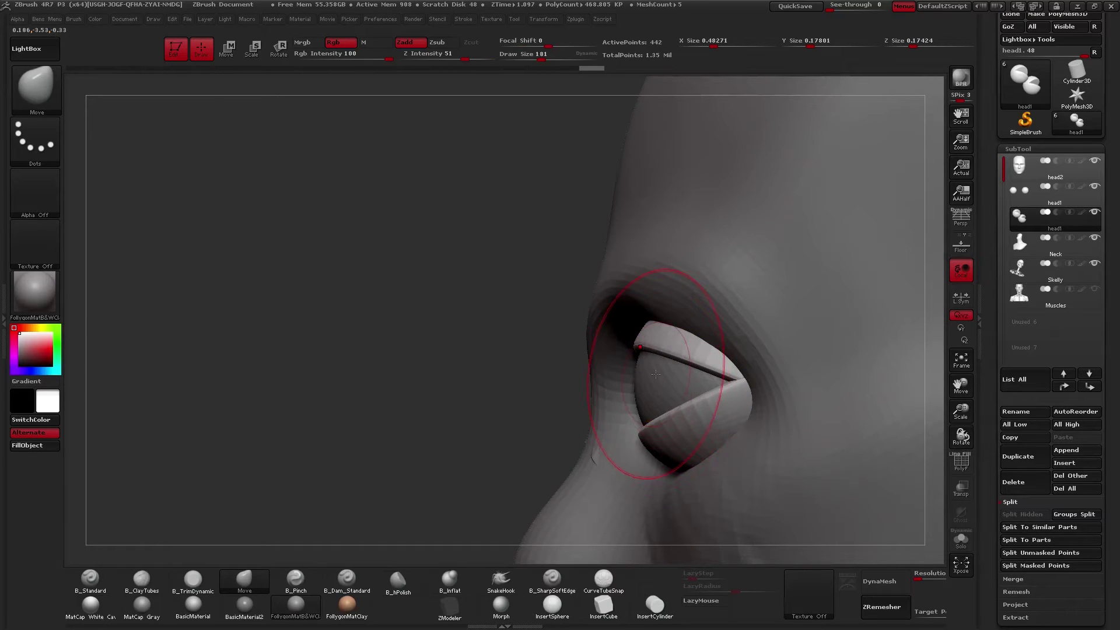
{"action": "right_click_drag", "start_coordinate": [721, 379], "coordinate": [713, 383]}
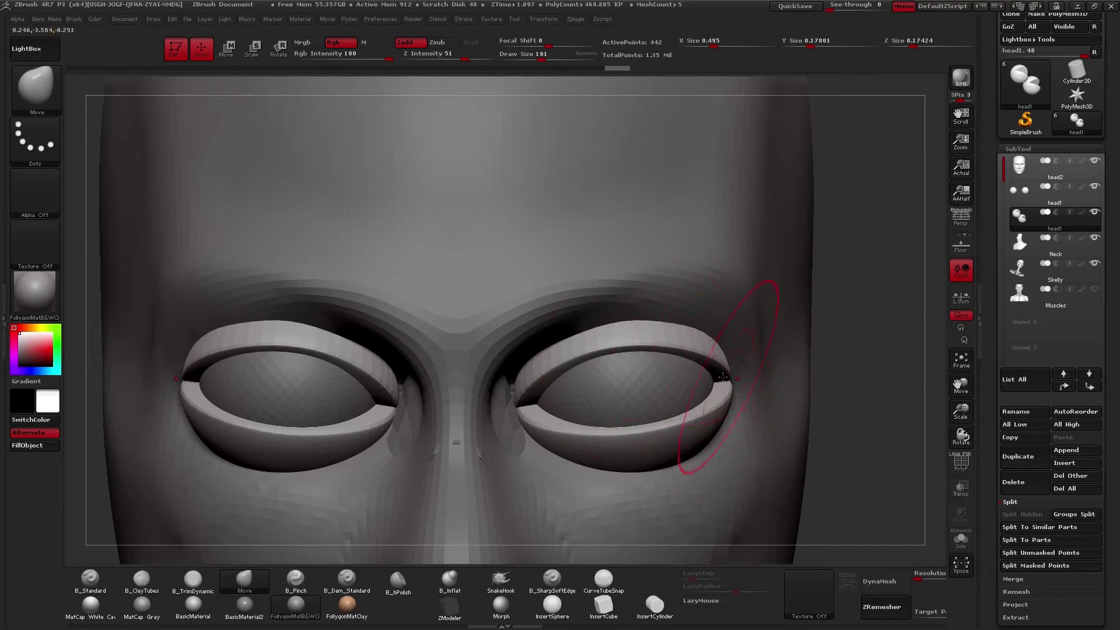
{"action": "right_click_drag", "start_coordinate": [721, 430], "coordinate": [624, 373]}
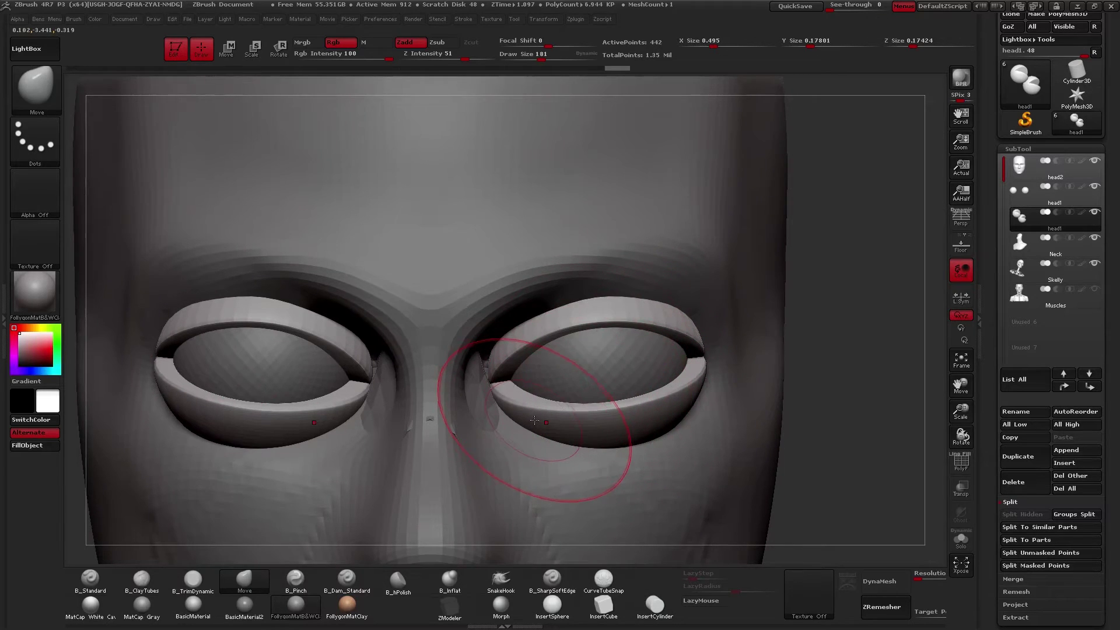
Step: Isolate the upper eyelids and split the hidden lower eyelids off into their own subtool
{"action": "key", "text": "alt+s"}
{"action": "left_click", "coordinate": [626, 321], "text": "ctrl+shift"}
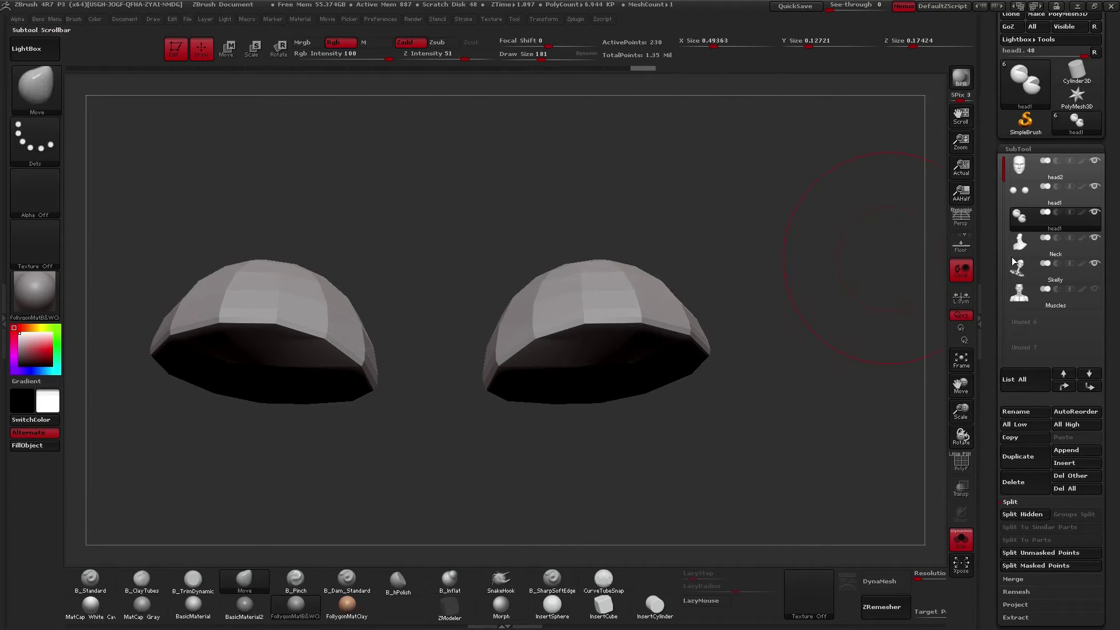
{"action": "key", "text": "ctrl+shift+d"}
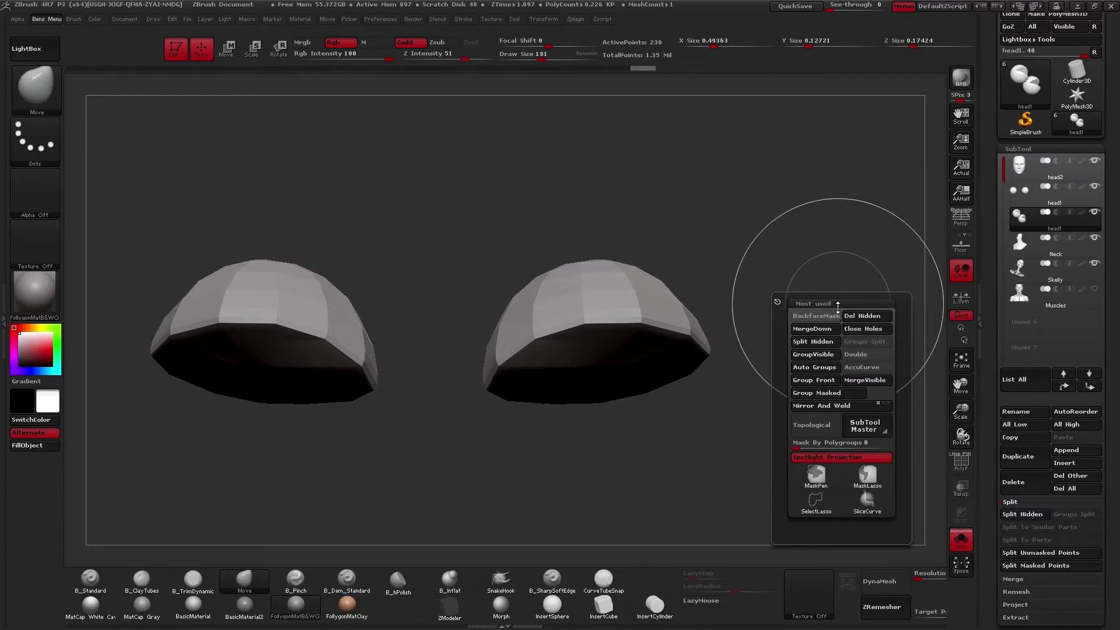
{"action": "left_click_drag", "start_coordinate": [994, 309], "coordinate": [995, 222]}
{"action": "left_click", "coordinate": [1025, 441]}
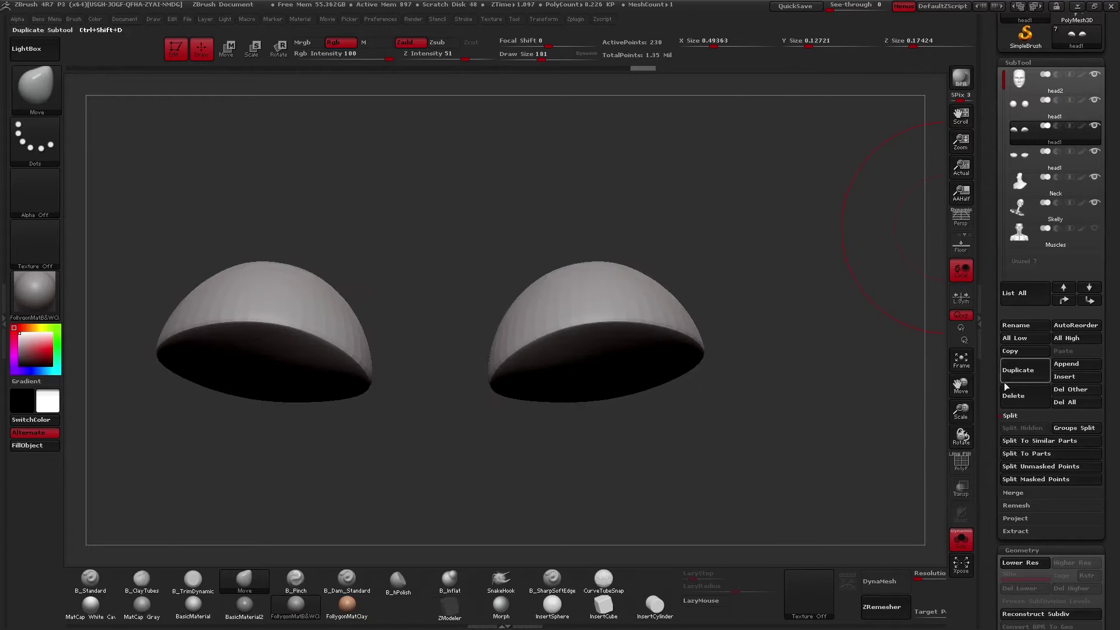
Step: Select the eyeballs, draw a horizontal Transpose move line across them in side view and check their fit with transparency
{"action": "key", "text": "shift+s"}
{"action": "mouse_move", "coordinate": [683, 370]}
{"action": "right_mouse_down", "text": "ctrl"}
{"action": "mouse_move", "coordinate": [607, 376]}
{"action": "mouse_move", "coordinate": [649, 358]}
{"action": "mouse_move", "coordinate": [714, 382]}
{"action": "mouse_move", "coordinate": [698, 343]}
{"action": "right_mouse_up", "text": "ctrl"}
{"action": "left_click", "coordinate": [688, 371], "text": "alt"}
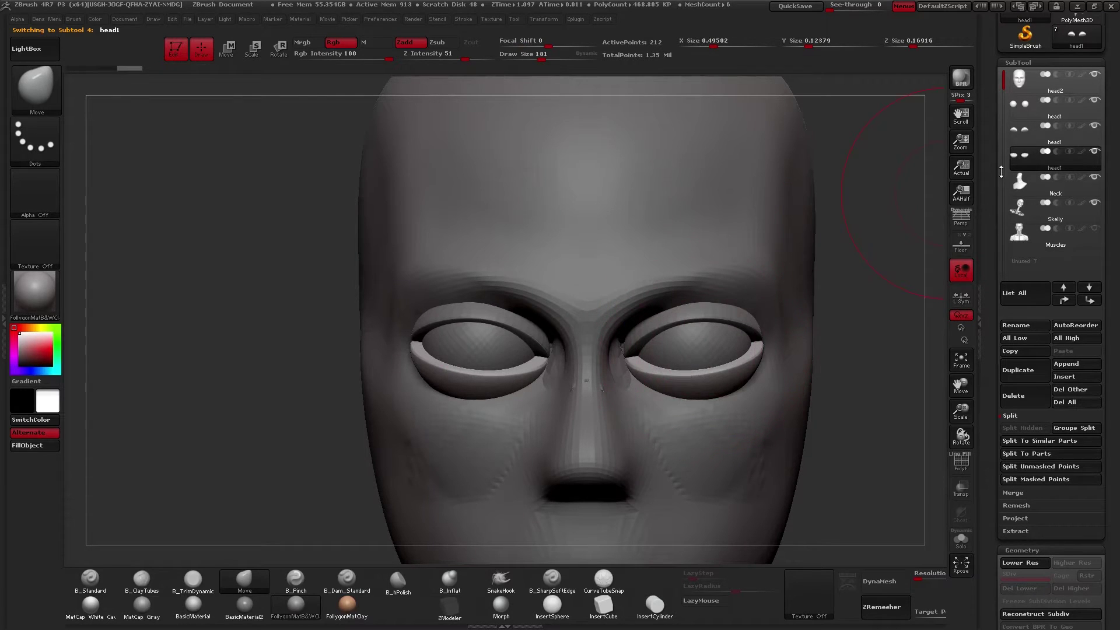
{"action": "left_click", "coordinate": [1025, 111]}
{"action": "mouse_move", "coordinate": [804, 332]}
{"action": "right_mouse_down", "text": "shift"}
{"action": "mouse_move", "coordinate": [726, 335]}
{"action": "mouse_move", "coordinate": [712, 367]}
{"action": "right_mouse_up", "text": "shift"}
{"action": "key", "text": "w"}
{"action": "left_click_drag", "start_coordinate": [697, 345], "coordinate": [745, 352], "text": "shift"}
{"action": "left_click", "coordinate": [968, 491]}
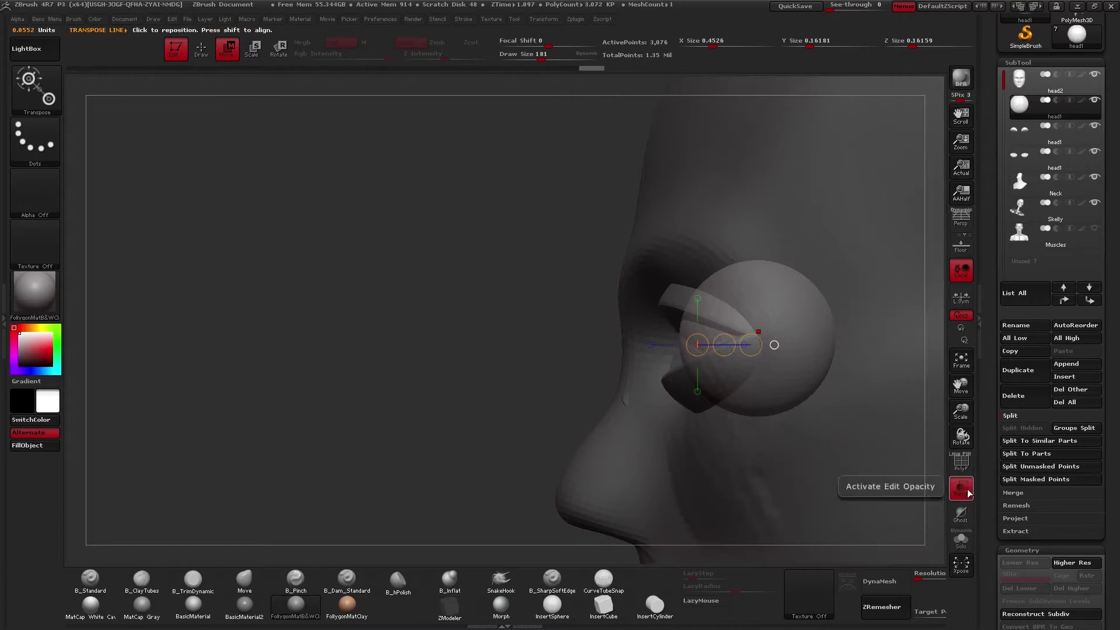
{"action": "right_click_drag", "start_coordinate": [721, 408], "coordinate": [781, 358]}
{"action": "left_click", "coordinate": [960, 489]}
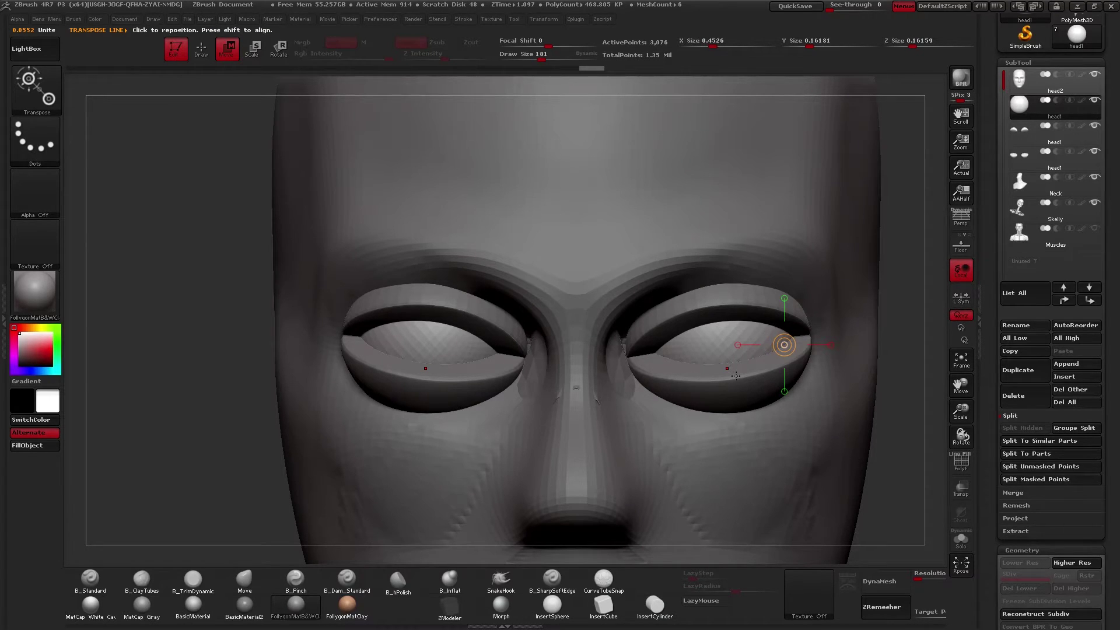
Step: Carve the back faces of the isolated upper eyelids inward with the B_Inflat brush and smooth them
{"action": "key", "text": "ctrl+z"}
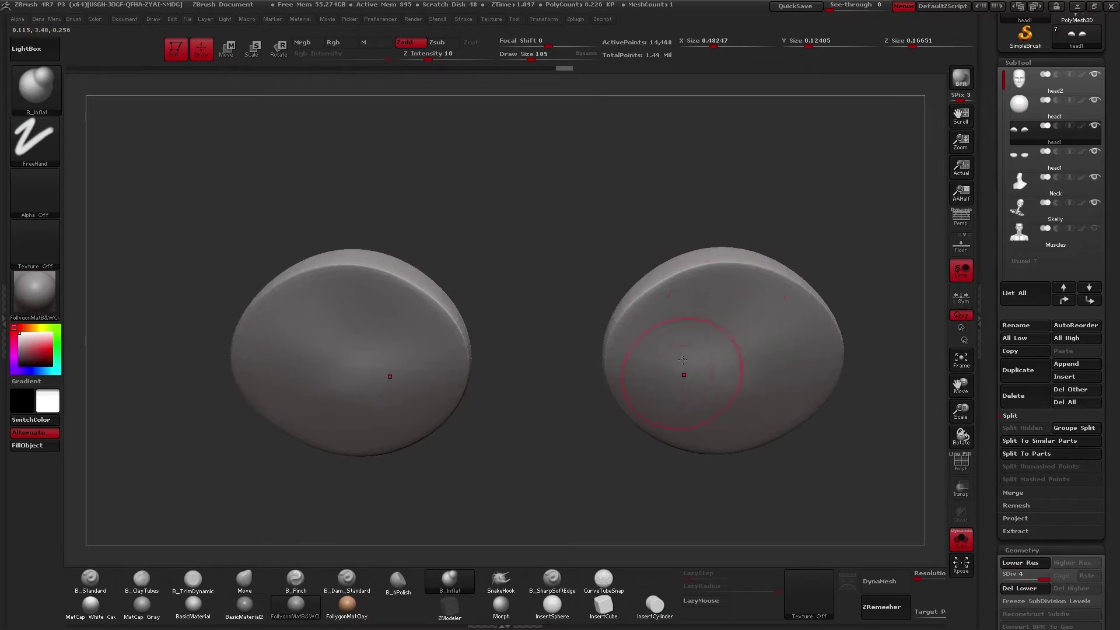
{"action": "right_click_drag", "start_coordinate": [685, 375], "coordinate": [694, 345]}
{"action": "key", "text": "space"}
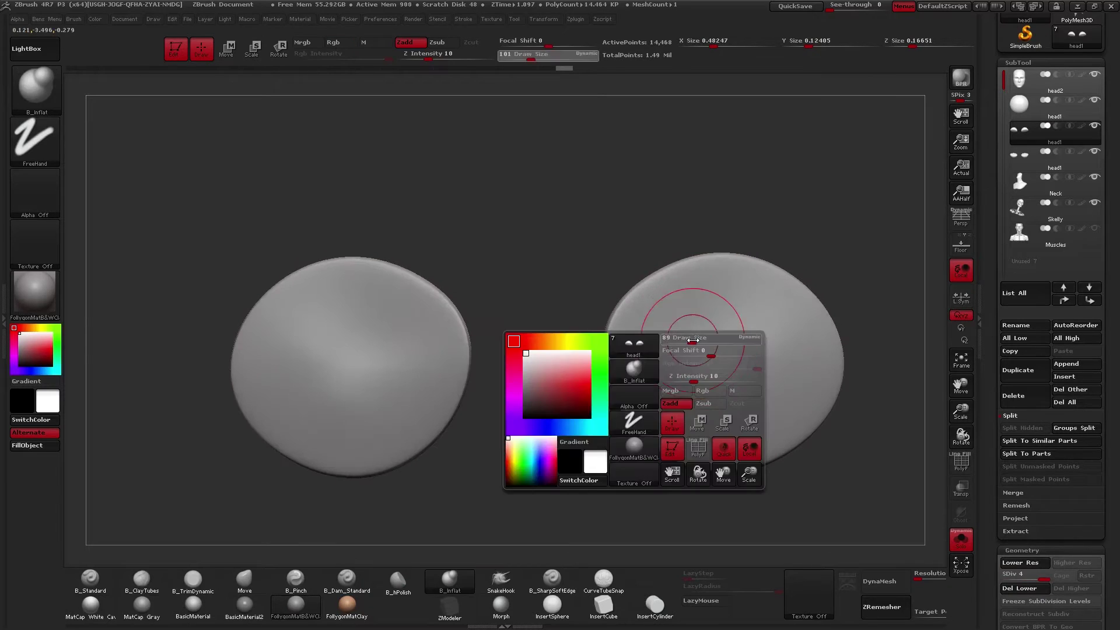
{"action": "left_click_drag", "start_coordinate": [710, 351], "coordinate": [698, 351]}
{"action": "mouse_move", "coordinate": [640, 315]}
{"action": "left_mouse_down", "text": "alt"}
{"action": "mouse_move", "coordinate": [649, 373]}
{"action": "mouse_move", "coordinate": [658, 326]}
{"action": "mouse_move", "coordinate": [691, 283]}
{"action": "mouse_move", "coordinate": [758, 289]}
{"action": "mouse_move", "coordinate": [789, 318]}
{"action": "mouse_move", "coordinate": [784, 397]}
{"action": "mouse_move", "coordinate": [796, 350]}
{"action": "mouse_move", "coordinate": [723, 286]}
{"action": "mouse_move", "coordinate": [638, 350]}
{"action": "mouse_move", "coordinate": [769, 300]}
{"action": "mouse_move", "coordinate": [781, 400]}
{"action": "mouse_move", "coordinate": [779, 295]}
{"action": "mouse_move", "coordinate": [664, 295]}
{"action": "mouse_move", "coordinate": [642, 342]}
{"action": "mouse_move", "coordinate": [694, 344]}
{"action": "left_mouse_up", "text": "alt"}
{"action": "key", "text": "ctrl+z"}
{"action": "key", "text": "space"}
{"action": "mouse_move", "coordinate": [758, 315]}
{"action": "left_mouse_down", "text": "shift"}
{"action": "mouse_move", "coordinate": [700, 303]}
{"action": "mouse_move", "coordinate": [670, 327]}
{"action": "mouse_move", "coordinate": [768, 371]}
{"action": "left_mouse_up", "text": "shift"}
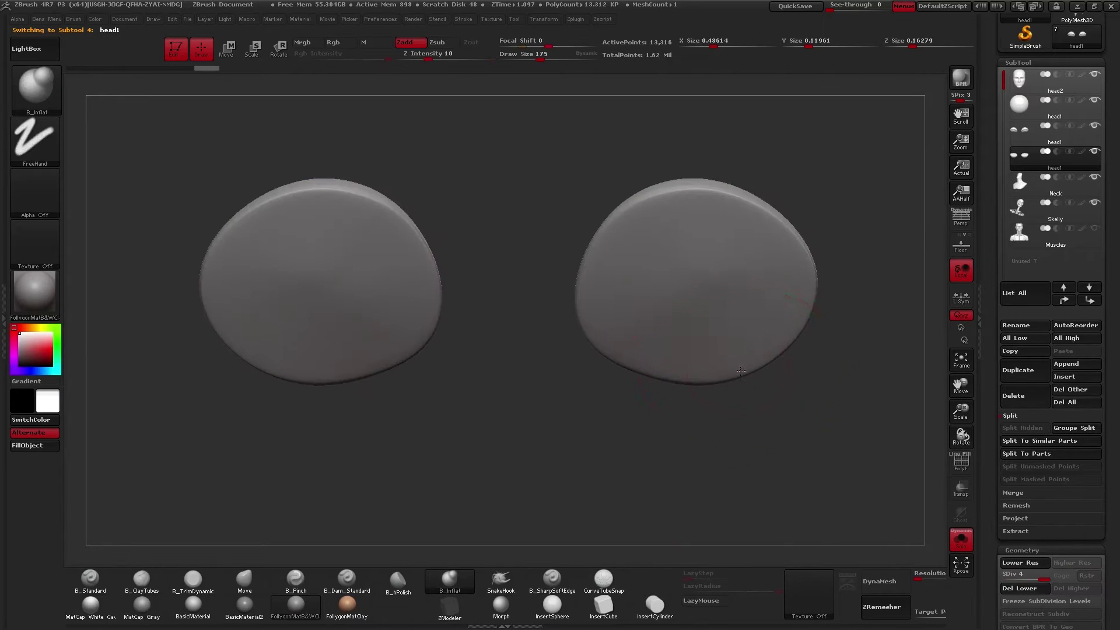
Step: Work the back faces of the isolated lower eyelids inward with B_Inflat at draw sizes 131 and 86
{"action": "key", "text": "space"}
{"action": "left_click_drag", "start_coordinate": [736, 332], "coordinate": [726, 333]}
{"action": "left_click_drag", "start_coordinate": [726, 332], "coordinate": [722, 332]}
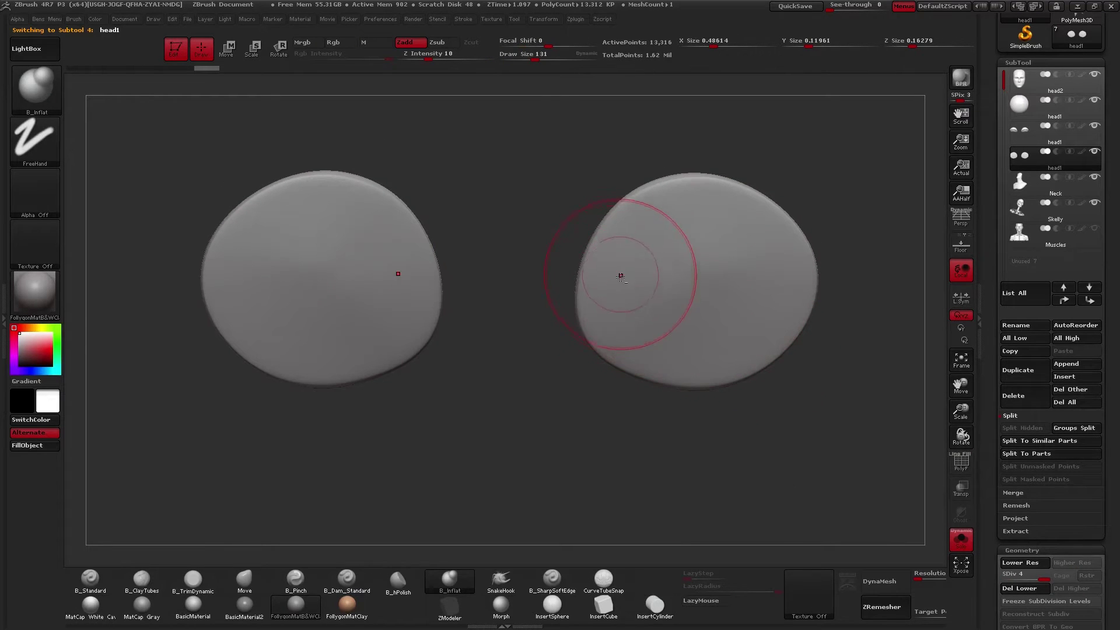
{"action": "left_click_drag", "start_coordinate": [621, 276], "coordinate": [632, 300], "text": "alt"}
{"action": "key", "text": "ctrl+z"}
{"action": "key", "text": "space"}
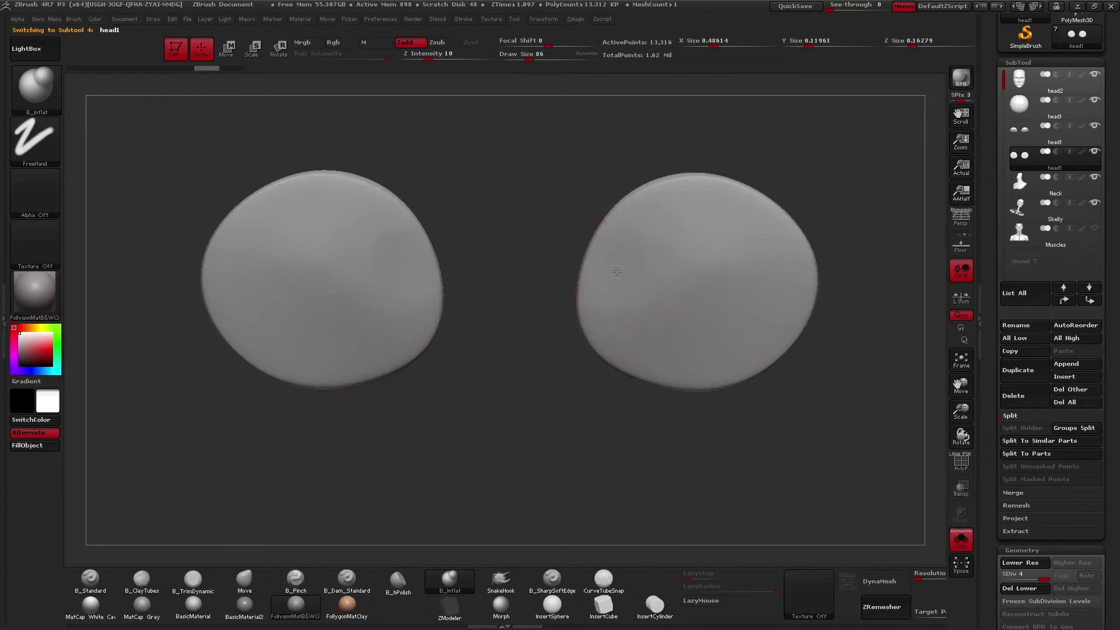
{"action": "mouse_move", "coordinate": [616, 271]}
{"action": "left_mouse_down"}
{"action": "mouse_move", "coordinate": [619, 292]}
{"action": "mouse_move", "coordinate": [659, 332]}
{"action": "mouse_move", "coordinate": [715, 335]}
{"action": "mouse_move", "coordinate": [755, 315]}
{"action": "mouse_move", "coordinate": [772, 269]}
{"action": "mouse_move", "coordinate": [699, 243]}
{"action": "mouse_move", "coordinate": [639, 306]}
{"action": "mouse_move", "coordinate": [719, 250]}
{"action": "left_mouse_up"}
{"action": "key", "text": "ctrl+z"}
Step: Check the eyelids together with the head and smooth the hollowed back faces of the lower lids
{"action": "right_click_drag", "start_coordinate": [708, 320], "coordinate": [712, 235]}
{"action": "key", "text": "shift+s"}
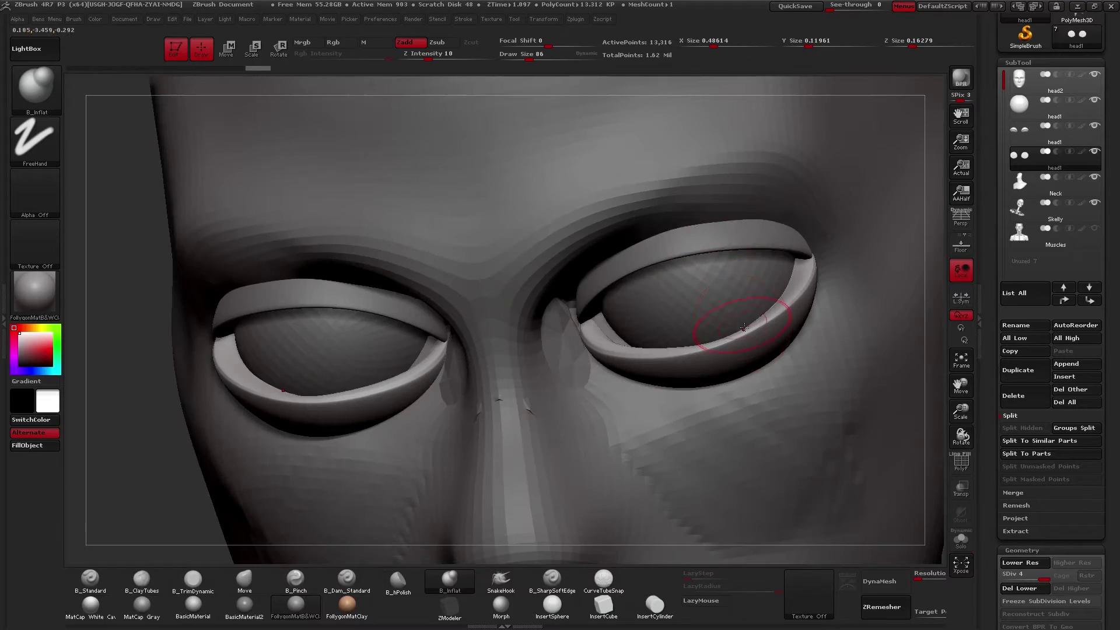
{"action": "key", "text": "shift+s"}
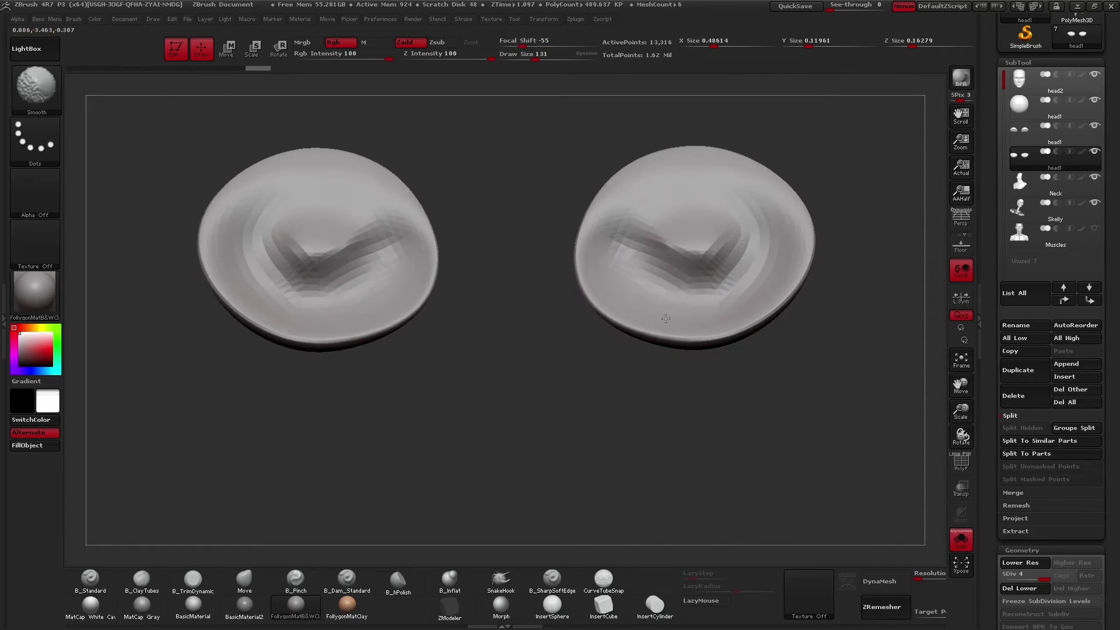
{"action": "left_click_drag", "start_coordinate": [665, 318], "coordinate": [737, 290], "text": "shift"}
{"action": "key", "text": "shift+s"}
Step: Pull the lower eyelids downward and adjust their outer corners with the Move brush at draw size 238
{"action": "right_click_drag", "start_coordinate": [737, 290], "coordinate": [735, 204]}
{"action": "key", "text": "b"}
{"action": "key", "text": "m"}
{"action": "key", "text": "v"}
{"action": "key", "text": "space"}
{"action": "left_click_drag", "start_coordinate": [724, 351], "coordinate": [737, 351]}
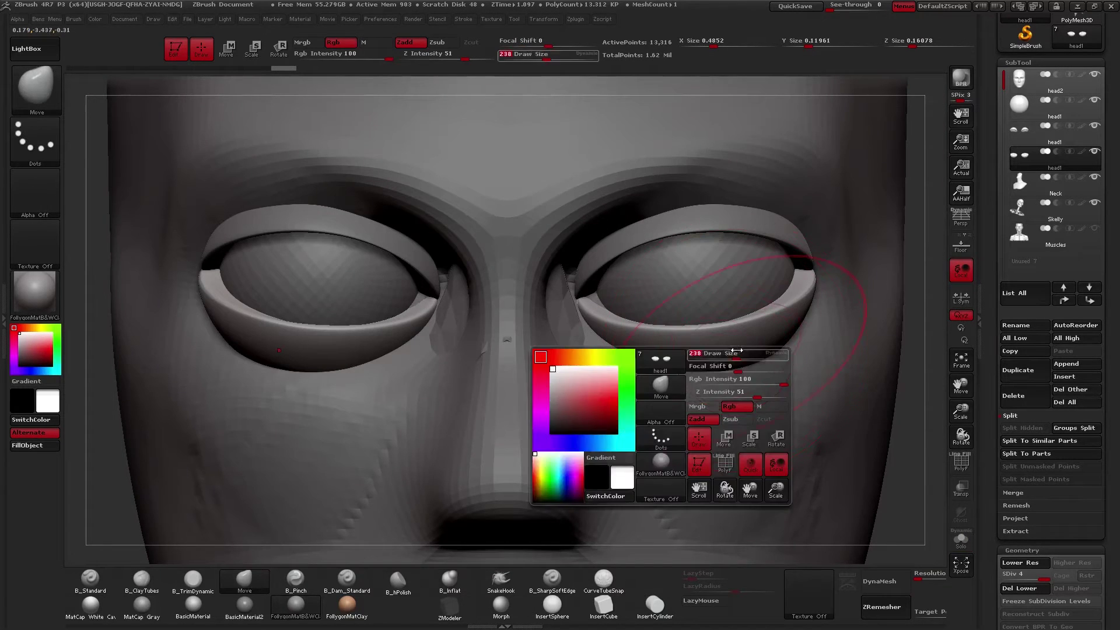
{"action": "right_click_drag", "start_coordinate": [737, 350], "coordinate": [729, 290], "text": "alt"}
{"action": "left_click_drag", "start_coordinate": [729, 289], "coordinate": [729, 293]}
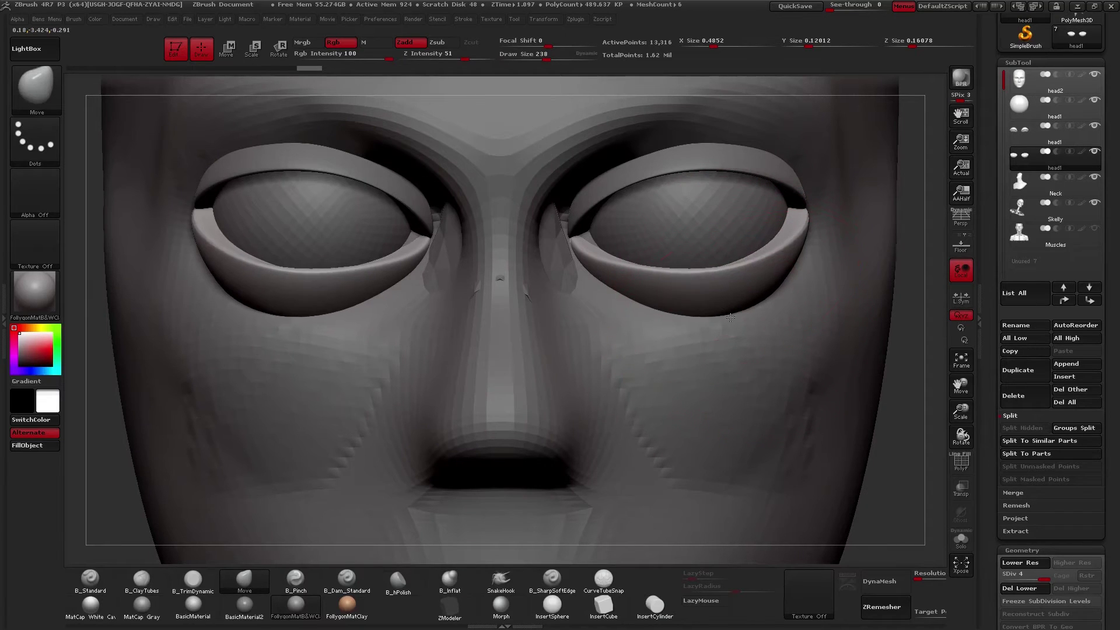
{"action": "right_click_drag", "start_coordinate": [734, 295], "coordinate": [758, 312]}
{"action": "left_click_drag", "start_coordinate": [779, 279], "coordinate": [781, 281]}
{"action": "right_click_drag", "start_coordinate": [781, 281], "coordinate": [750, 358]}
Step: Select the head and reshape the cheeks below the eyes with the Move brush at draw size 192
{"action": "left_click", "coordinate": [749, 355], "text": "alt"}
{"action": "key", "text": "space"}
{"action": "key", "text": "space"}
{"action": "left_click_drag", "start_coordinate": [732, 327], "coordinate": [733, 323]}
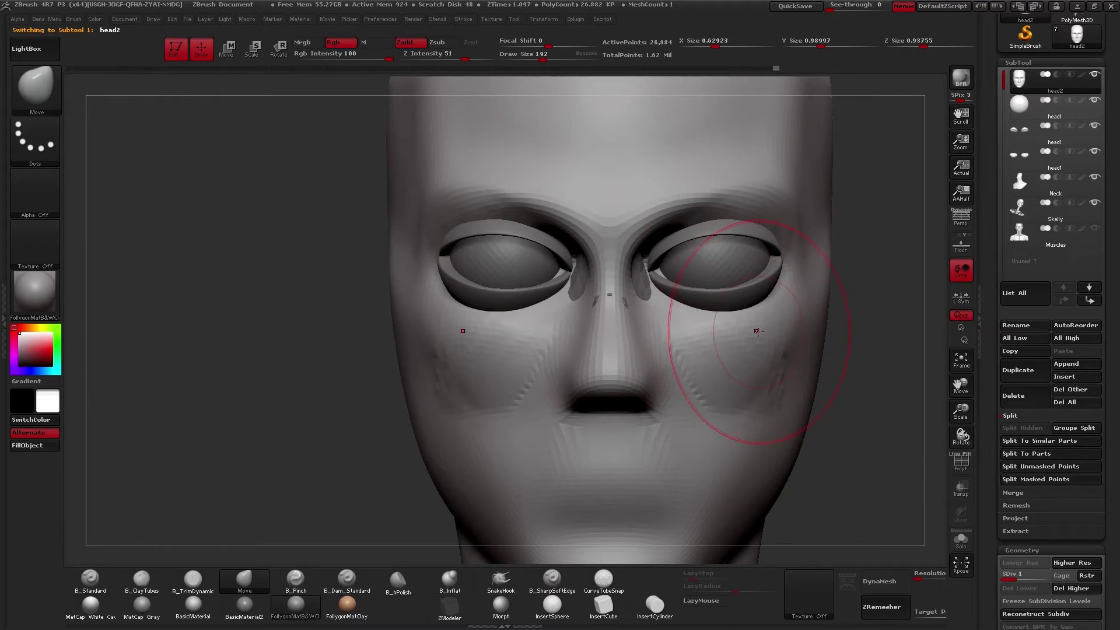
{"action": "right_click_drag", "start_coordinate": [754, 330], "coordinate": [769, 325]}
{"action": "left_click_drag", "start_coordinate": [769, 325], "coordinate": [778, 325]}
{"action": "right_click_drag", "start_coordinate": [777, 325], "coordinate": [770, 327], "text": "shift"}
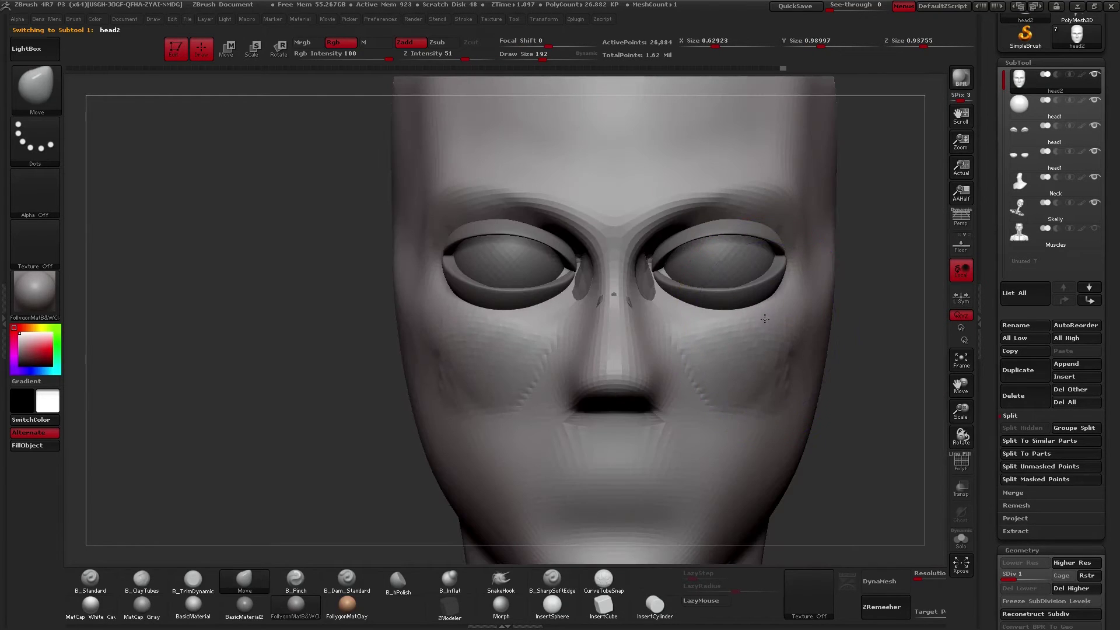
Step: Isolate the head and flatten the cheek surfaces with the B_TrimDynamic brush at draw size 105
{"action": "left_click_drag", "start_coordinate": [932, 420], "coordinate": [956, 350]}
{"action": "key", "text": "space"}
{"action": "left_click", "coordinate": [960, 539]}
{"action": "left_click_drag", "start_coordinate": [874, 408], "coordinate": [775, 409]}
{"action": "left_click", "coordinate": [193, 581]}
{"action": "key", "text": "space"}
{"action": "left_click_drag", "start_coordinate": [721, 331], "coordinate": [710, 330]}
{"action": "mouse_move", "coordinate": [690, 279]}
{"action": "left_mouse_down"}
{"action": "mouse_move", "coordinate": [707, 400]}
{"action": "mouse_move", "coordinate": [760, 345]}
{"action": "left_mouse_up"}
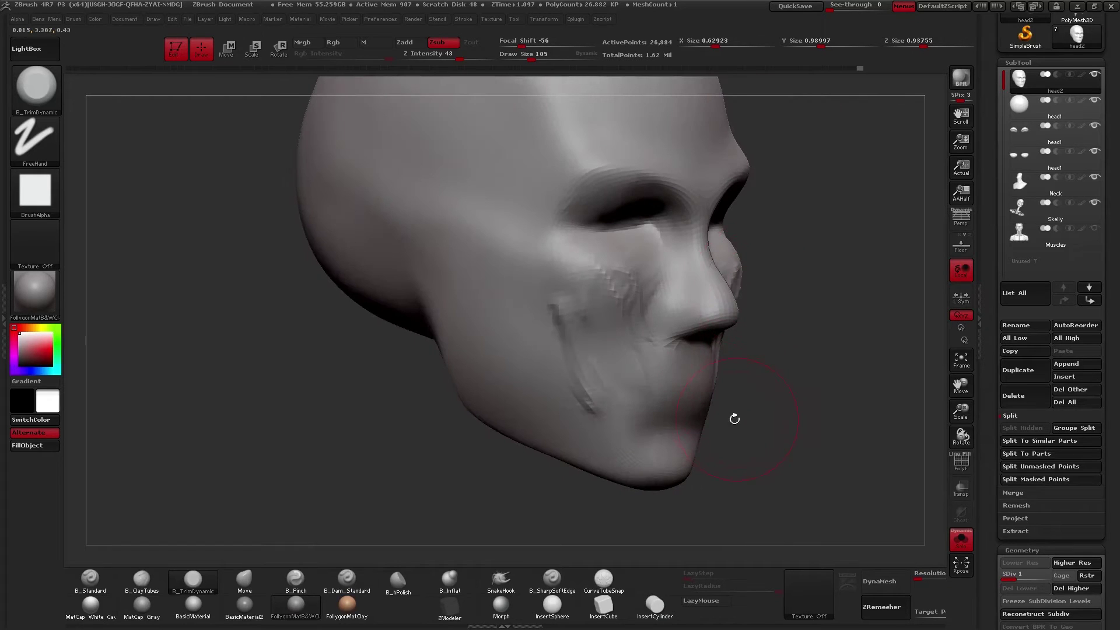
Step: Flatten the area under the eyes with B_TrimDynamic and smooth the cheeks
{"action": "left_click_drag", "start_coordinate": [728, 410], "coordinate": [739, 344]}
{"action": "mouse_move", "coordinate": [725, 404]}
{"action": "left_mouse_down"}
{"action": "mouse_move", "coordinate": [658, 376]}
{"action": "mouse_move", "coordinate": [745, 332]}
{"action": "mouse_move", "coordinate": [702, 374]}
{"action": "mouse_move", "coordinate": [720, 315]}
{"action": "left_mouse_up"}
{"action": "mouse_move", "coordinate": [736, 326]}
{"action": "right_mouse_down"}
{"action": "mouse_move", "coordinate": [653, 320]}
{"action": "mouse_move", "coordinate": [711, 315]}
{"action": "mouse_move", "coordinate": [579, 362]}
{"action": "right_mouse_up"}
{"action": "mouse_move", "coordinate": [700, 350]}
{"action": "right_mouse_down"}
{"action": "mouse_move", "coordinate": [644, 276]}
{"action": "mouse_move", "coordinate": [652, 293]}
{"action": "right_mouse_up"}
{"action": "left_click_drag", "start_coordinate": [635, 249], "coordinate": [655, 249]}
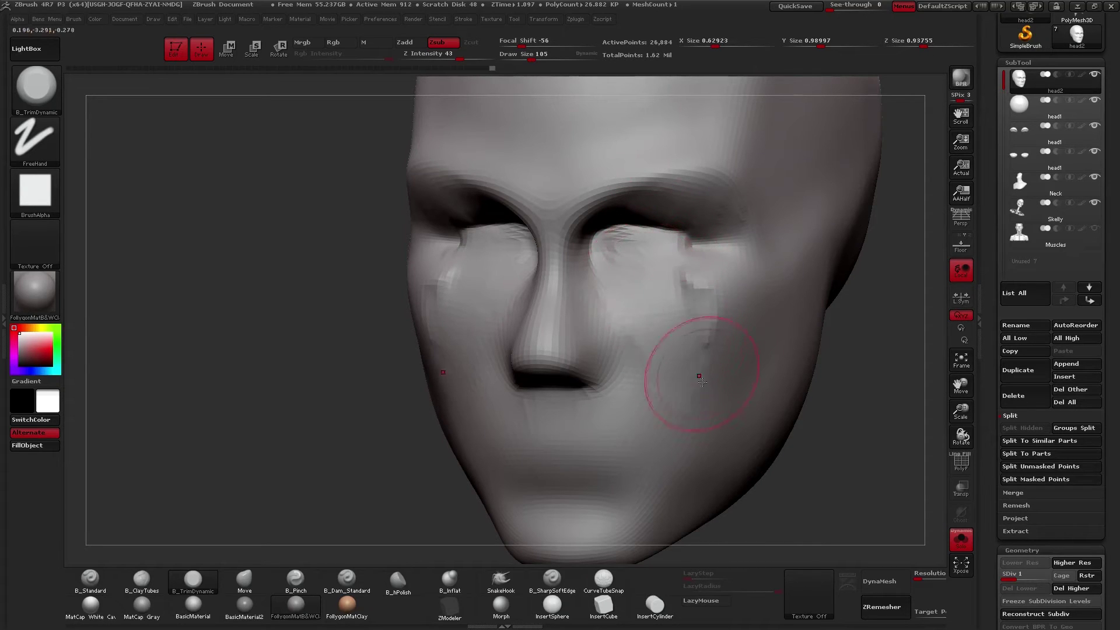
{"action": "key", "text": "shift+s"}
{"action": "right_click_drag", "start_coordinate": [692, 350], "coordinate": [644, 344]}
{"action": "left_click_drag", "start_coordinate": [692, 330], "coordinate": [704, 374], "text": "shift"}
{"action": "mouse_move", "coordinate": [692, 352]}
{"action": "right_mouse_down"}
{"action": "mouse_move", "coordinate": [717, 350]}
{"action": "mouse_move", "coordinate": [642, 337]}
{"action": "mouse_move", "coordinate": [646, 364]}
{"action": "right_mouse_up"}
Step: Reshape the inner corners and rim of the upper eyelids with the Move brush at draw size 105
{"action": "key", "text": "b"}
{"action": "key", "text": "m"}
{"action": "key", "text": "v"}
{"action": "left_click_drag", "start_coordinate": [640, 335], "coordinate": [639, 322]}
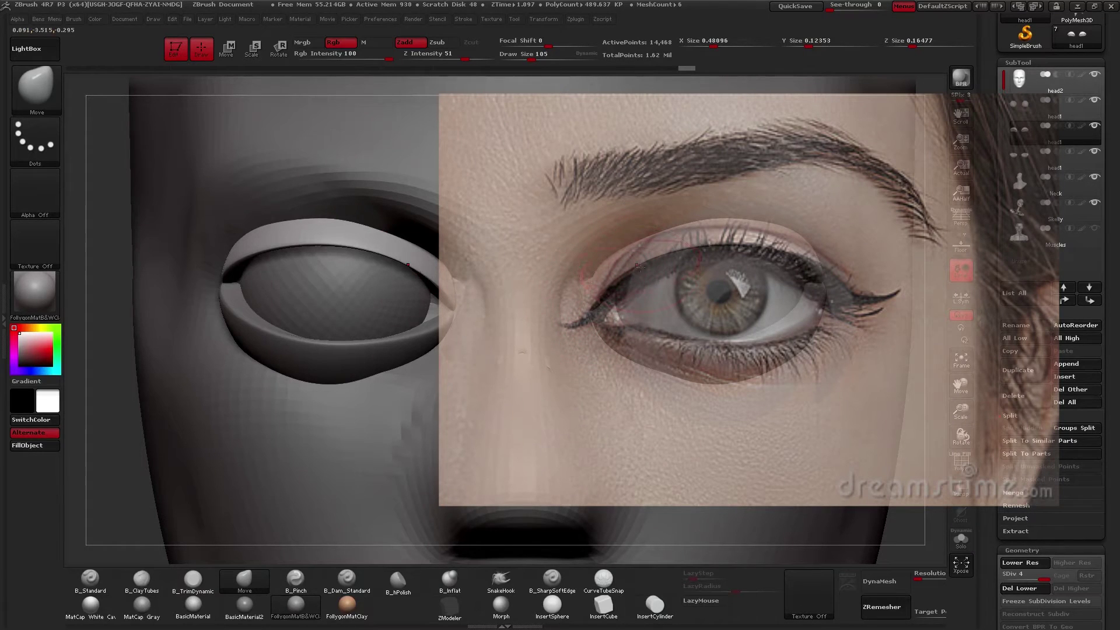
{"action": "left_click_drag", "start_coordinate": [607, 269], "coordinate": [610, 278]}
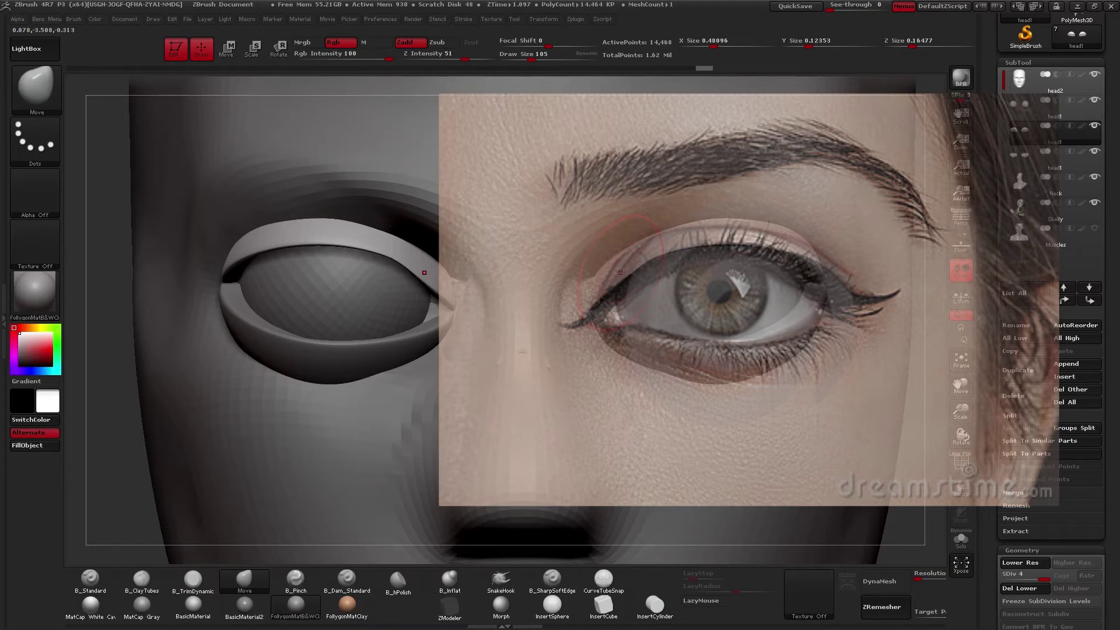
{"action": "key", "text": "alt+s"}
{"action": "right_click_drag", "start_coordinate": [793, 382], "coordinate": [770, 370]}
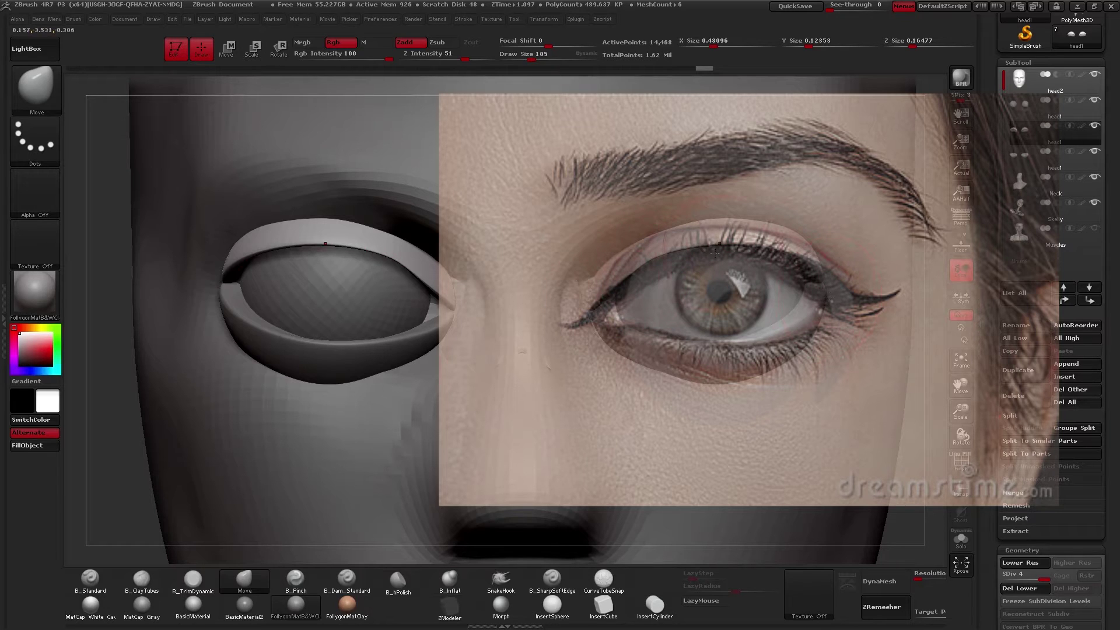
{"action": "right_click_drag", "start_coordinate": [817, 268], "coordinate": [604, 286]}
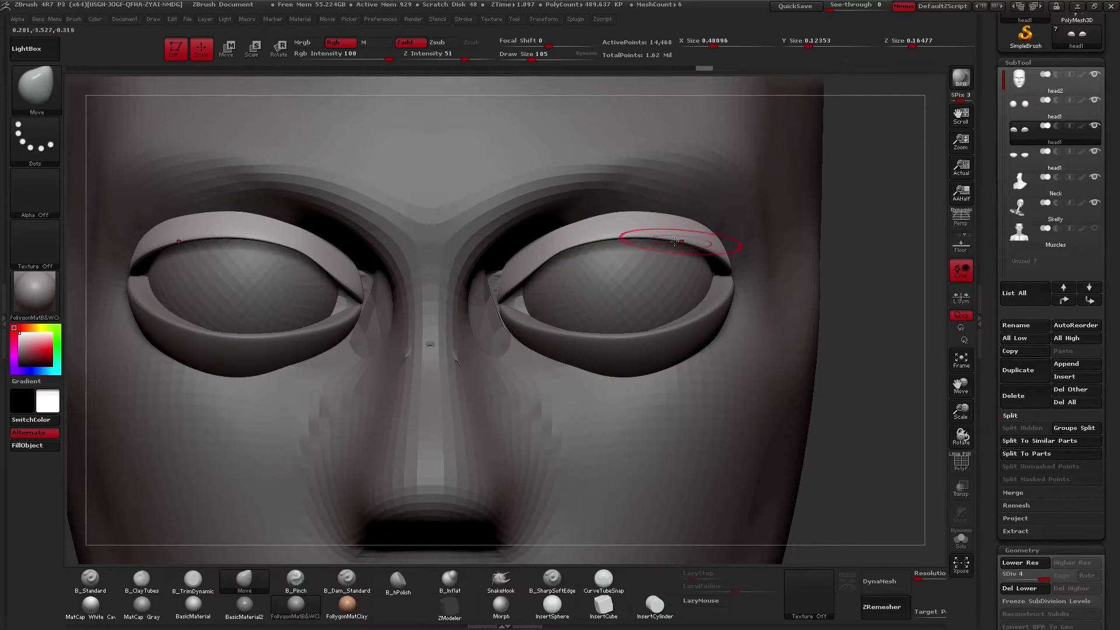
{"action": "mouse_move", "coordinate": [622, 262]}
{"action": "right_mouse_down"}
{"action": "mouse_move", "coordinate": [626, 223]}
{"action": "mouse_move", "coordinate": [625, 284]}
{"action": "right_mouse_up"}
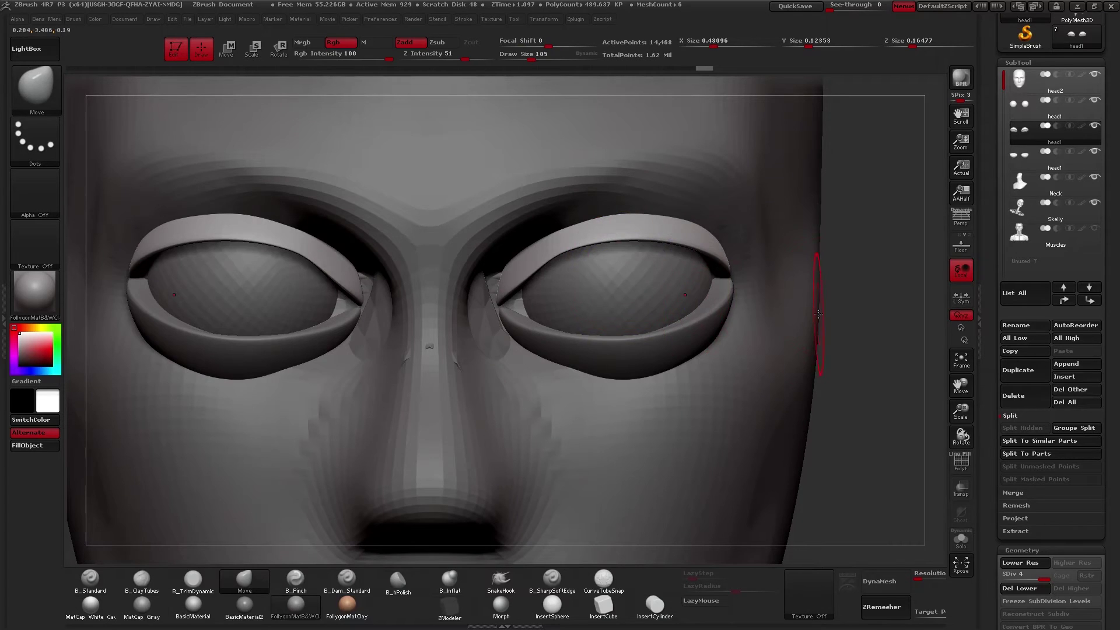
{"action": "left_click_drag", "start_coordinate": [838, 294], "coordinate": [832, 299]}
Step: Select the lower eyelids and bend the rim near their inner corners with the Move brush at draw size 126
{"action": "left_click", "coordinate": [561, 350], "text": "alt"}
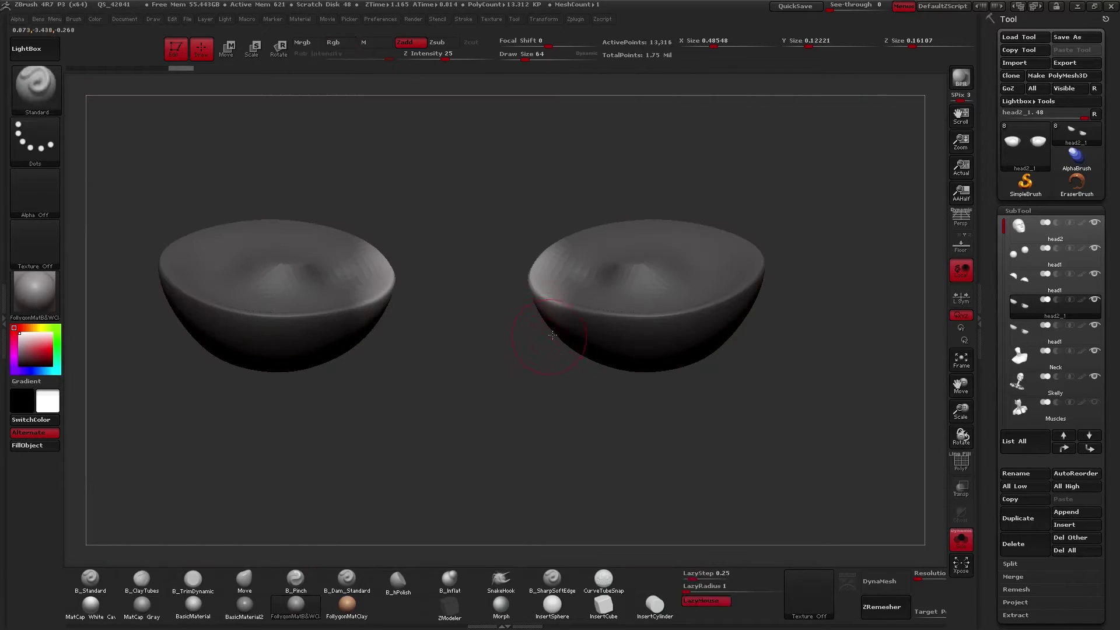
{"action": "key", "text": "space"}
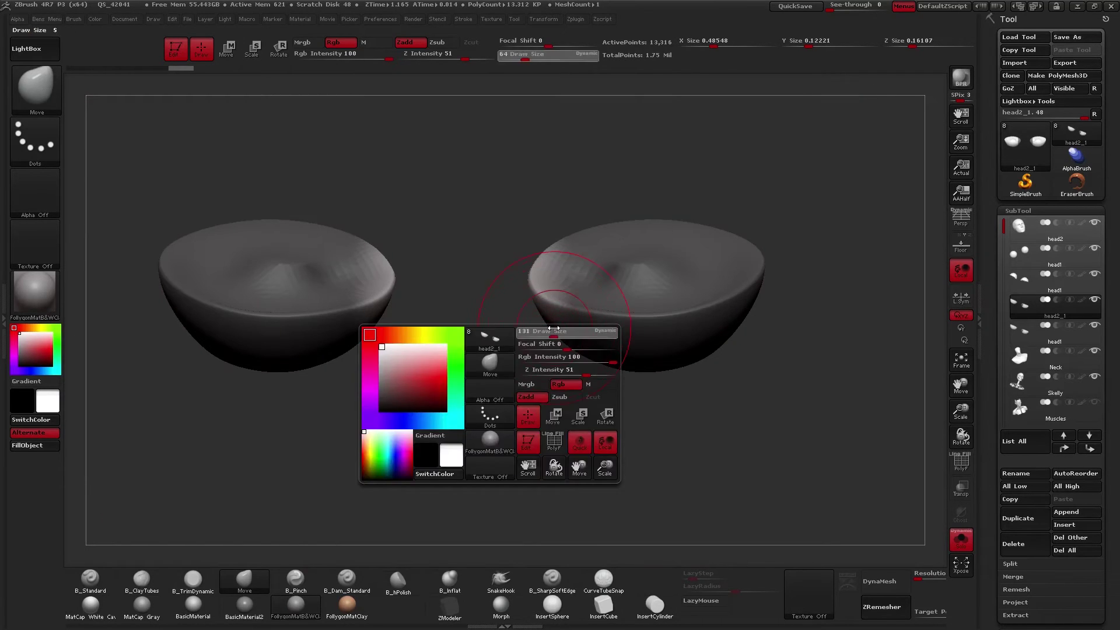
{"action": "left_click_drag", "start_coordinate": [554, 328], "coordinate": [552, 328]}
{"action": "left_click_drag", "start_coordinate": [561, 308], "coordinate": [570, 302]}
Step: Mask the inner underside of the lower eyelids and refine their inner corners with the Move brush at draw size 109
{"action": "left_click_drag", "start_coordinate": [552, 349], "coordinate": [557, 355], "text": "ctrl"}
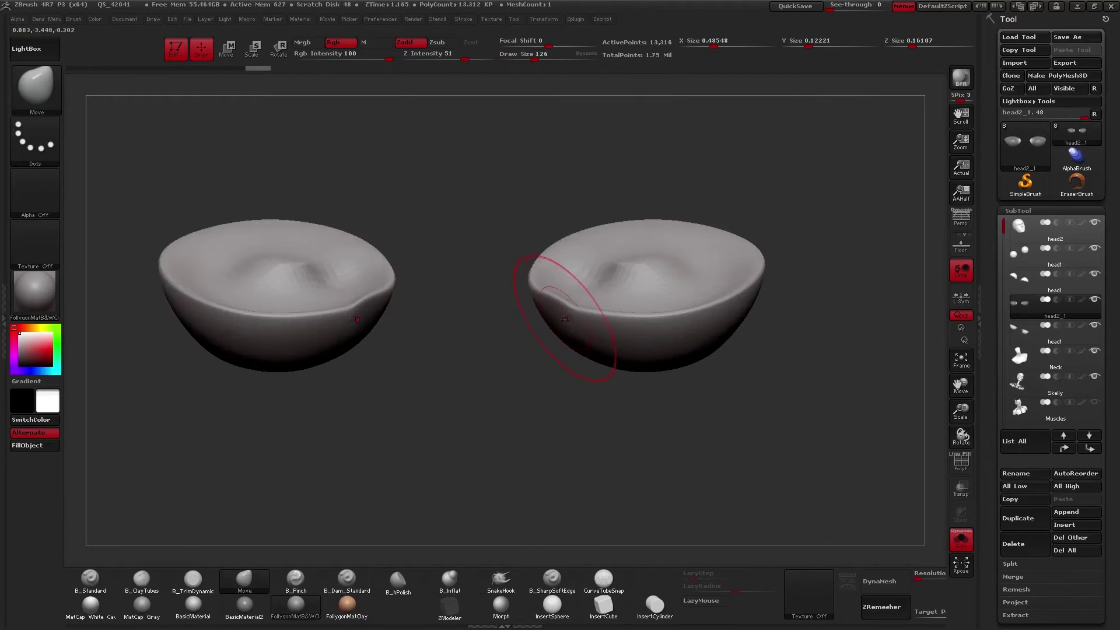
{"action": "key", "text": "alt+s"}
{"action": "key", "text": "space"}
{"action": "left_click_drag", "start_coordinate": [545, 309], "coordinate": [543, 309]}
{"action": "right_click_drag", "start_coordinate": [567, 309], "coordinate": [554, 325]}
{"action": "left_click_drag", "start_coordinate": [557, 324], "coordinate": [575, 315]}
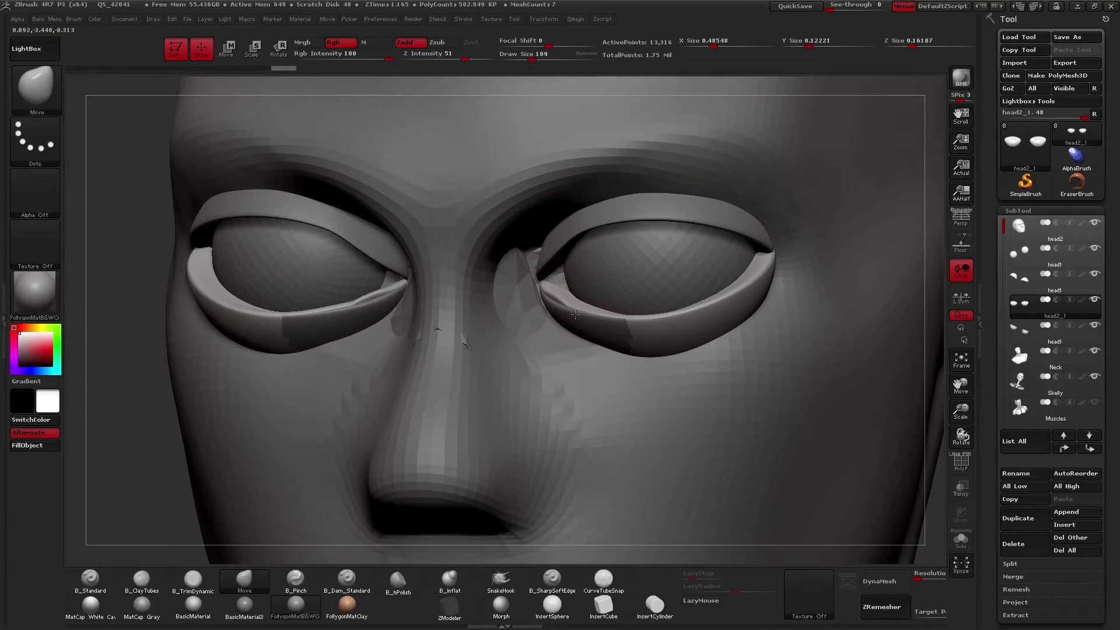
{"action": "right_click_drag", "start_coordinate": [568, 329], "coordinate": [593, 324]}
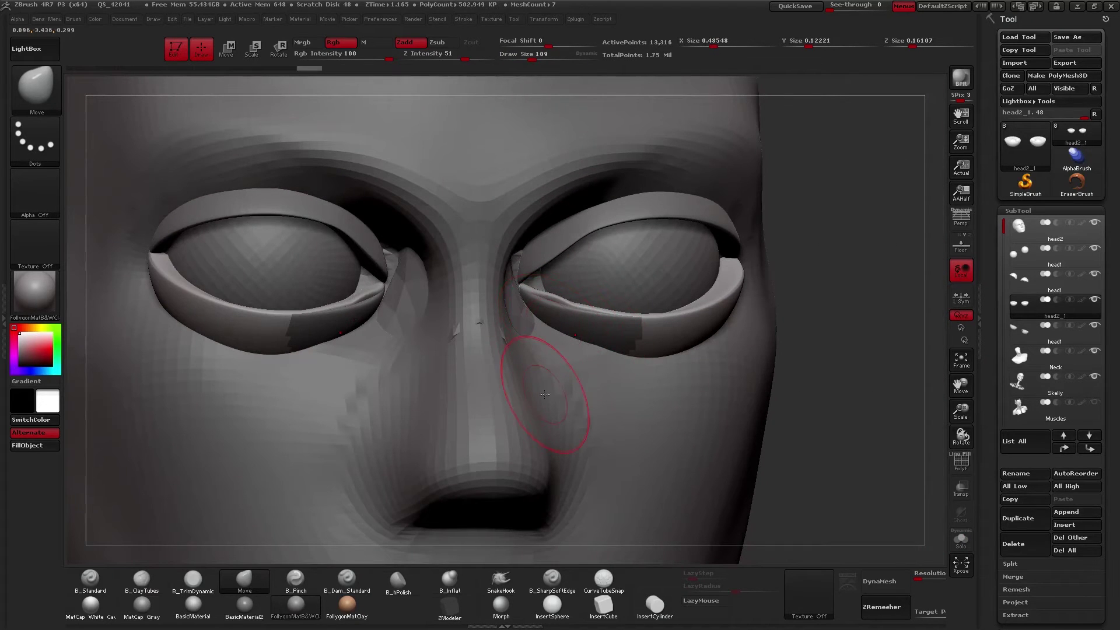
Step: Delete the leftover head1 lower-eyelid subtool below head2_1 and reselect the head2_1 subtool
{"action": "left_click", "coordinate": [1021, 329]}
{"action": "key", "text": "ctrl+shift+s"}
{"action": "left_click", "coordinate": [1013, 544]}
{"action": "left_click", "coordinate": [899, 565]}
{"action": "left_click", "coordinate": [1042, 308]}
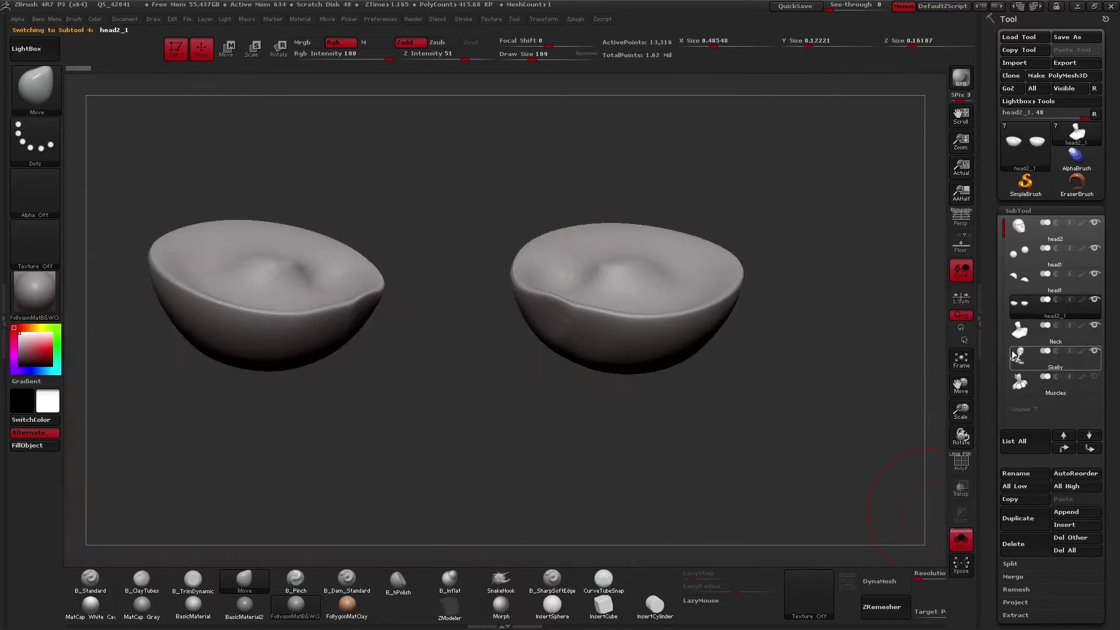
Step: Reshape the rim around the inner corners of the lower eyelids with the Move brush at draw size 105
{"action": "mouse_move", "coordinate": [579, 362]}
{"action": "right_mouse_down", "text": "shift"}
{"action": "mouse_move", "coordinate": [569, 300]}
{"action": "mouse_move", "coordinate": [616, 368]}
{"action": "mouse_move", "coordinate": [570, 346]}
{"action": "right_mouse_up", "text": "shift"}
{"action": "left_click_drag", "start_coordinate": [571, 346], "coordinate": [599, 363]}
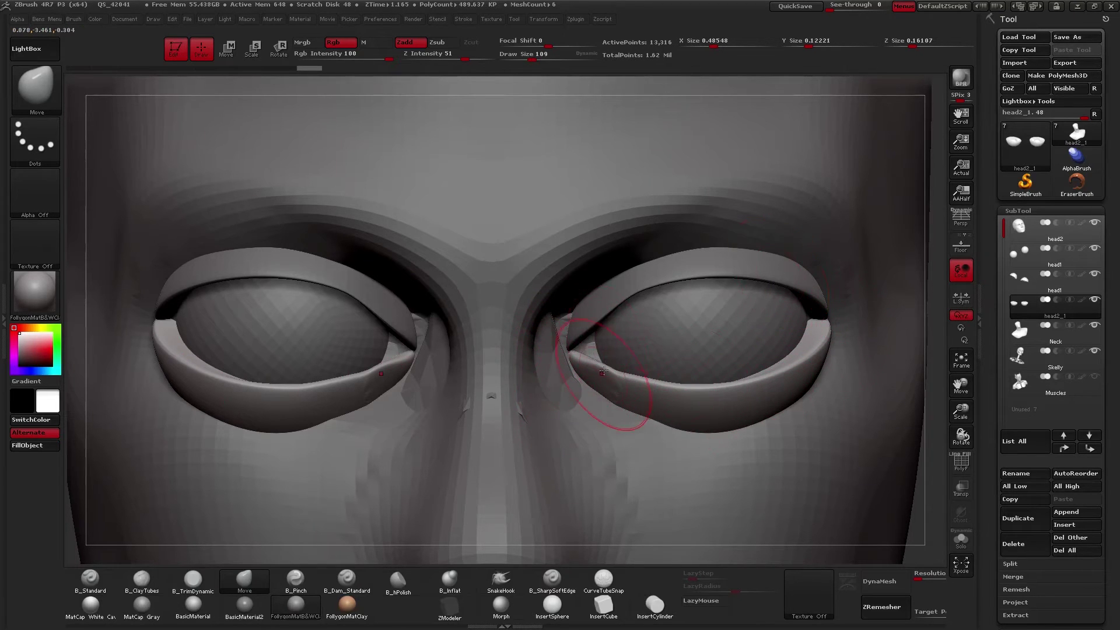
{"action": "key", "text": "alt+s"}
{"action": "right_click_drag", "start_coordinate": [604, 354], "coordinate": [609, 389]}
{"action": "key", "text": "space"}
{"action": "left_click", "coordinate": [609, 390]}
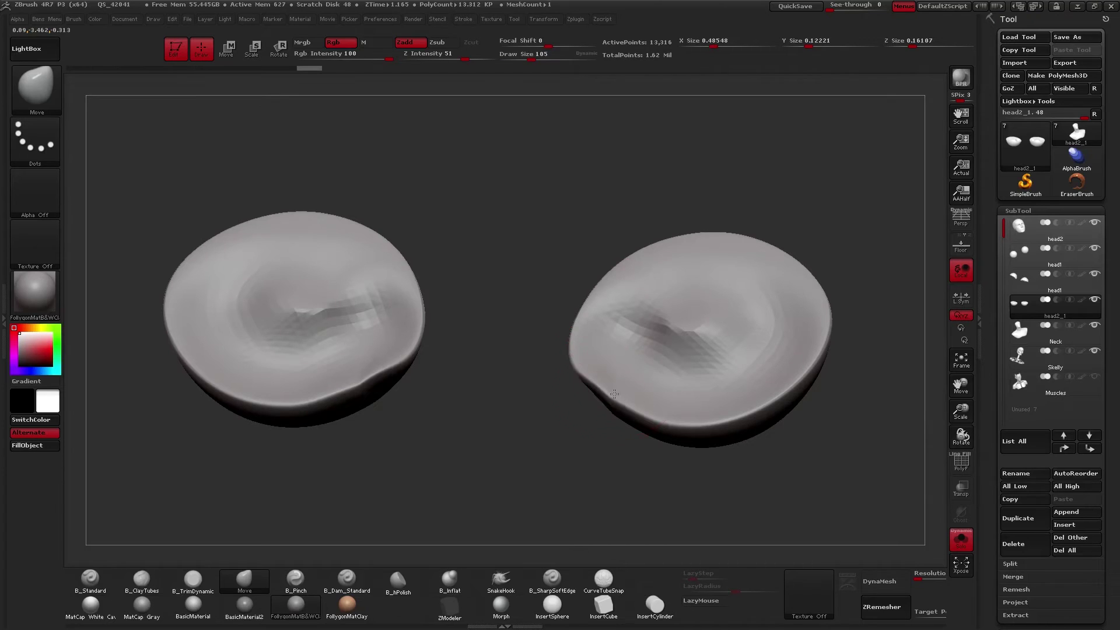
{"action": "left_click_drag", "start_coordinate": [619, 393], "coordinate": [593, 373]}
{"action": "right_click_drag", "start_coordinate": [590, 371], "coordinate": [591, 337]}
{"action": "left_click_drag", "start_coordinate": [597, 339], "coordinate": [593, 333]}
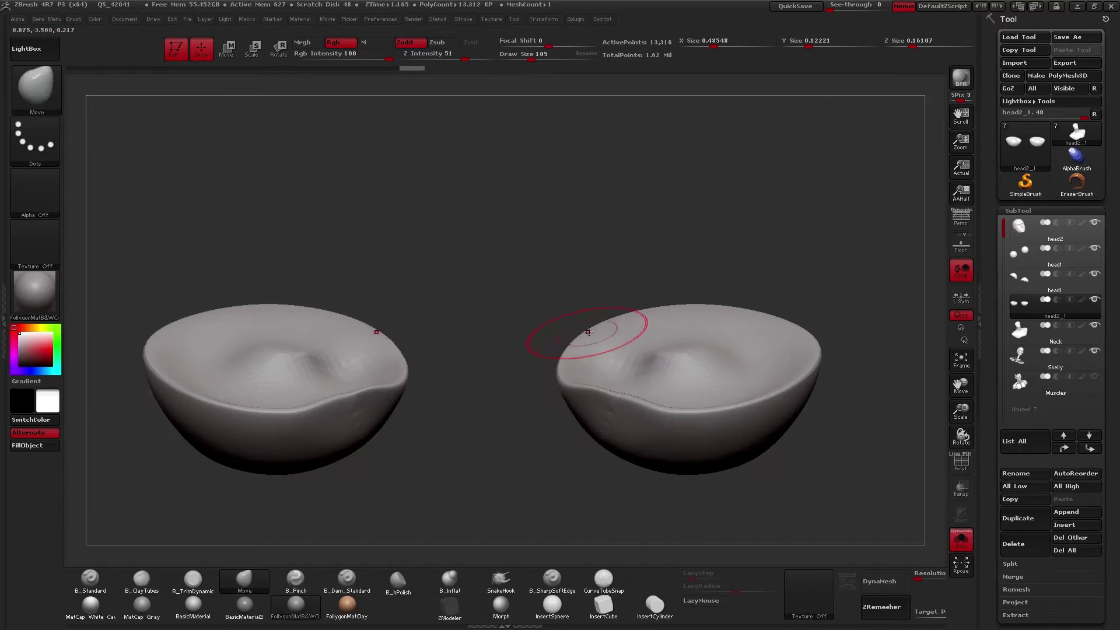
{"action": "key", "text": "alt+s"}
{"action": "left_click_drag", "start_coordinate": [583, 396], "coordinate": [578, 388]}
Step: Pull the outer corners of the lower eyelids into shape with the Move brush at draw size 192
{"action": "right_click_drag", "start_coordinate": [737, 344], "coordinate": [718, 348]}
{"action": "right_click_drag", "start_coordinate": [664, 373], "coordinate": [649, 417]}
{"action": "left_click_drag", "start_coordinate": [646, 415], "coordinate": [733, 364]}
{"action": "key", "text": "s"}
{"action": "left_click_drag", "start_coordinate": [737, 360], "coordinate": [739, 355]}
{"action": "right_click_drag", "start_coordinate": [748, 340], "coordinate": [756, 331]}
{"action": "left_click_drag", "start_coordinate": [756, 332], "coordinate": [750, 325]}
{"action": "right_click_drag", "start_coordinate": [749, 334], "coordinate": [747, 314]}
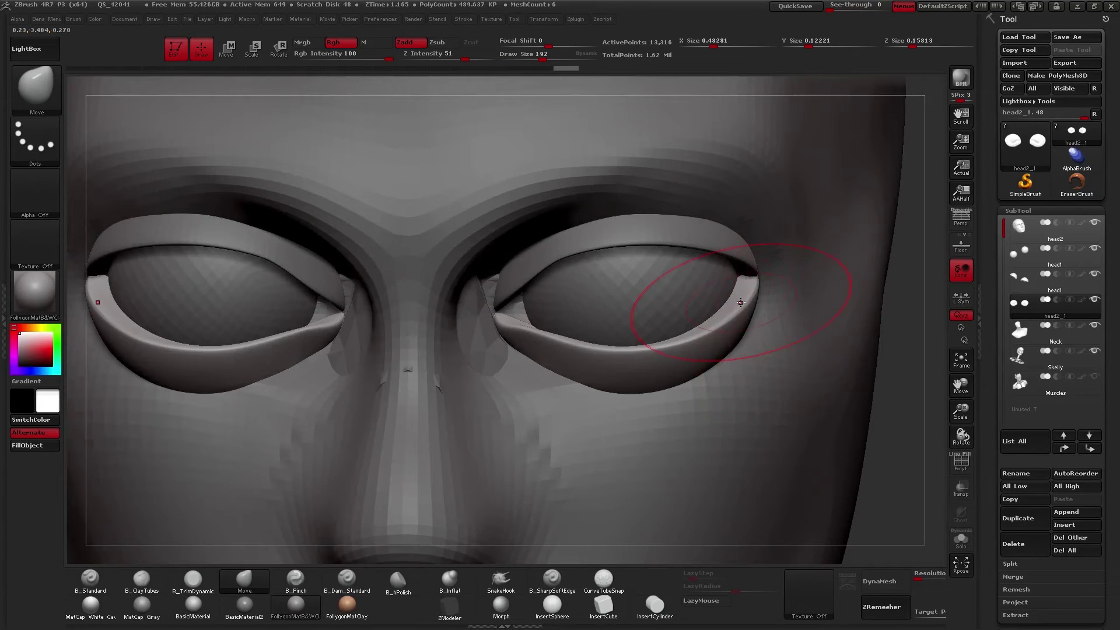
Step: Narrow the outer sides of the lower eyelids with the Move brush at draw size 244 and hide the Skelly subtool
{"action": "key", "text": "s"}
{"action": "left_click_drag", "start_coordinate": [736, 309], "coordinate": [752, 286]}
{"action": "right_click_drag", "start_coordinate": [700, 346], "coordinate": [710, 322]}
{"action": "left_click_drag", "start_coordinate": [667, 351], "coordinate": [665, 347]}
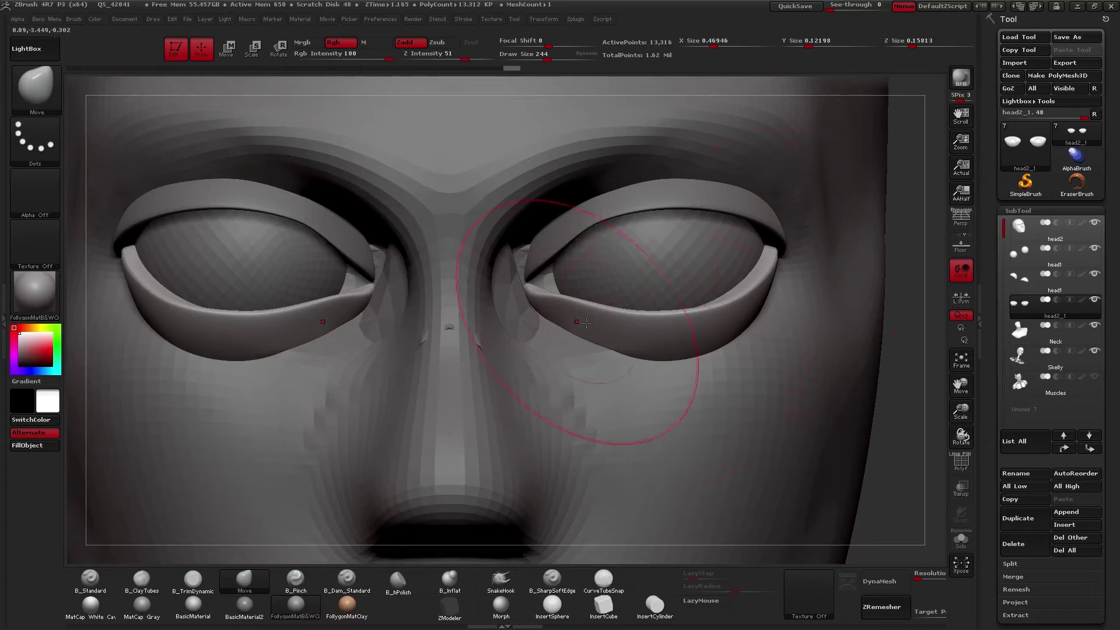
{"action": "right_click_drag", "start_coordinate": [652, 371], "coordinate": [596, 350]}
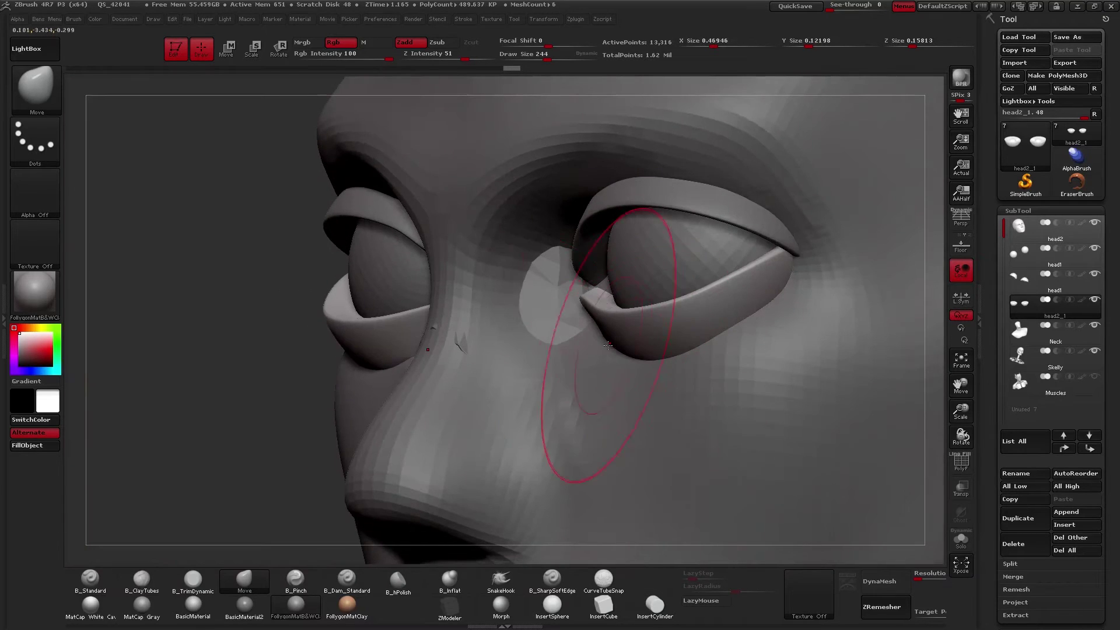
{"action": "left_click", "coordinate": [1096, 352]}
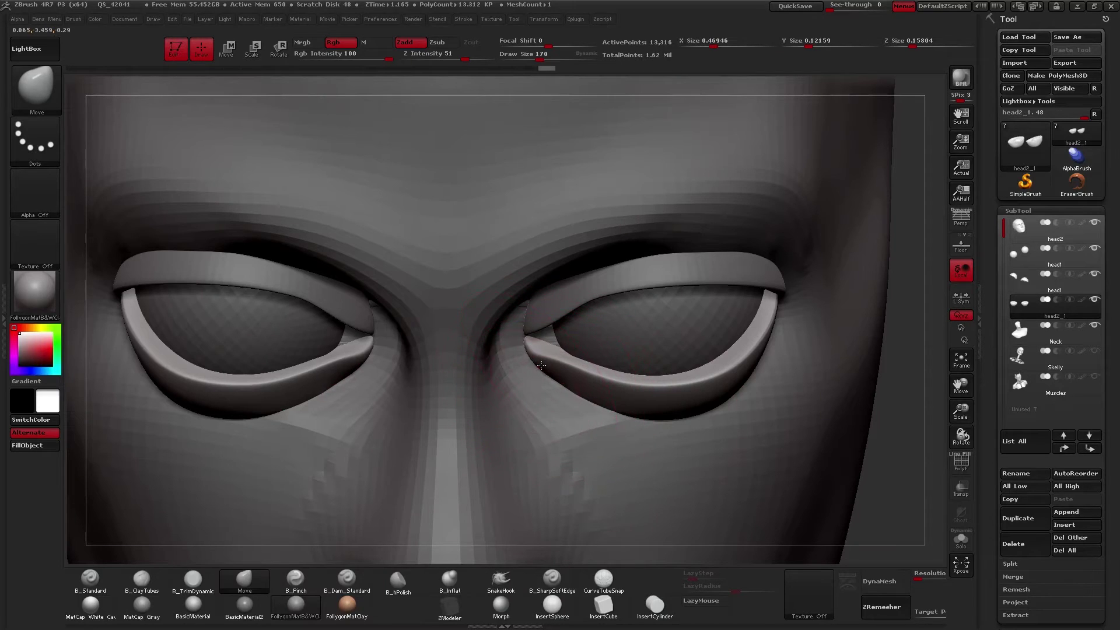
Step: Refine the lower eyelids from the inner corners along the rim to the outer corners with the Move brush at draw size 150
{"action": "key", "text": "space"}
{"action": "mouse_move", "coordinate": [536, 350]}
{"action": "left_mouse_down"}
{"action": "mouse_move", "coordinate": [560, 373]}
{"action": "mouse_move", "coordinate": [567, 364]}
{"action": "left_mouse_up"}
{"action": "key", "text": "space"}
{"action": "mouse_move", "coordinate": [573, 396]}
{"action": "left_mouse_down"}
{"action": "mouse_move", "coordinate": [576, 386]}
{"action": "mouse_move", "coordinate": [655, 428]}
{"action": "left_mouse_up"}
{"action": "key", "text": "space"}
{"action": "right_click_drag", "start_coordinate": [727, 394], "coordinate": [688, 401]}
{"action": "left_click_drag", "start_coordinate": [726, 405], "coordinate": [724, 400]}
{"action": "right_click_drag", "start_coordinate": [732, 400], "coordinate": [757, 388]}
{"action": "left_click_drag", "start_coordinate": [757, 388], "coordinate": [755, 385]}
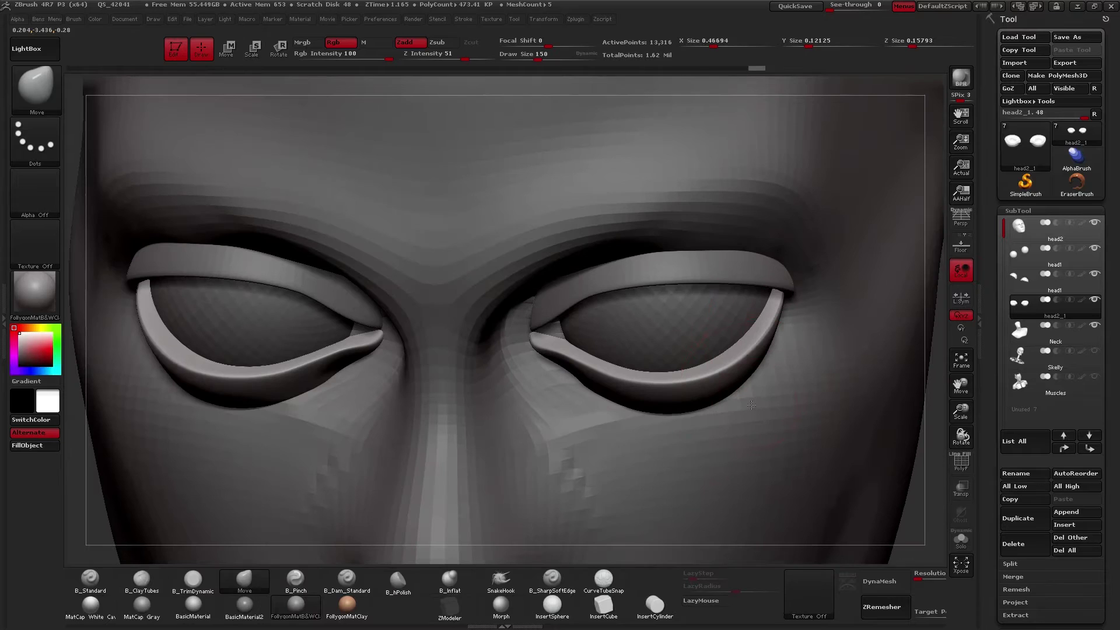
Step: Adjust the lower edge of the lower eyelids above the cheeks with the Move brush at draw size 150
{"action": "left_click_drag", "start_coordinate": [690, 428], "coordinate": [667, 417]}
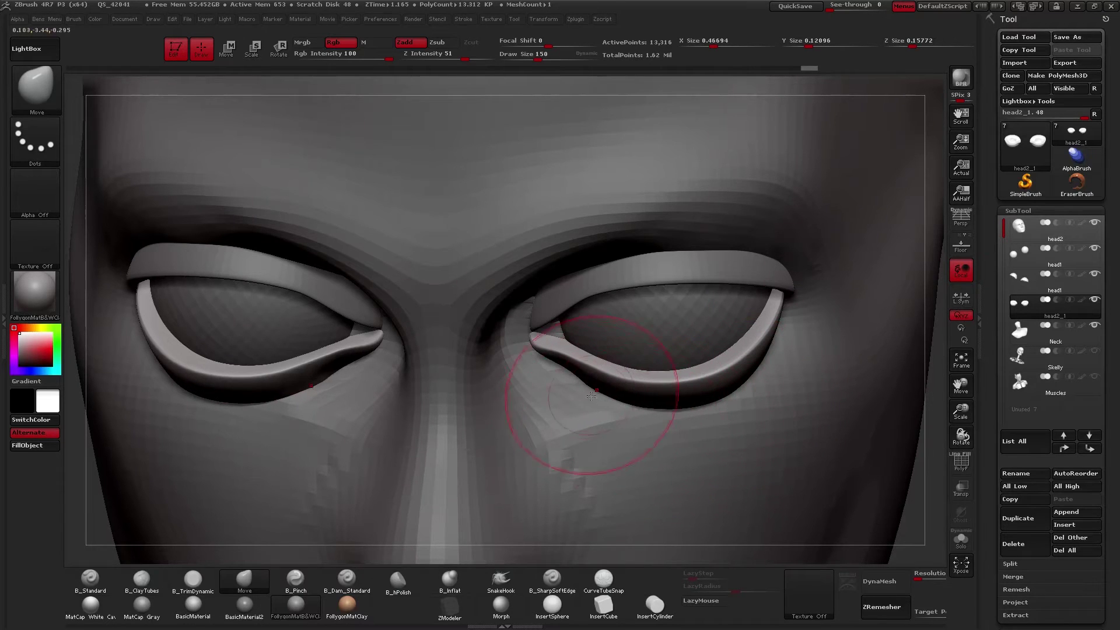
{"action": "right_click_drag", "start_coordinate": [590, 391], "coordinate": [666, 373]}
{"action": "left_click_drag", "start_coordinate": [666, 373], "coordinate": [627, 415]}
{"action": "key", "text": "shift+s"}
{"action": "mouse_move", "coordinate": [589, 473]}
{"action": "left_mouse_down"}
{"action": "mouse_move", "coordinate": [597, 397]}
{"action": "mouse_move", "coordinate": [583, 379]}
{"action": "left_mouse_up"}
{"action": "right_click_drag", "start_coordinate": [707, 377], "coordinate": [615, 381], "text": "shift"}
{"action": "key", "text": "shift+s"}
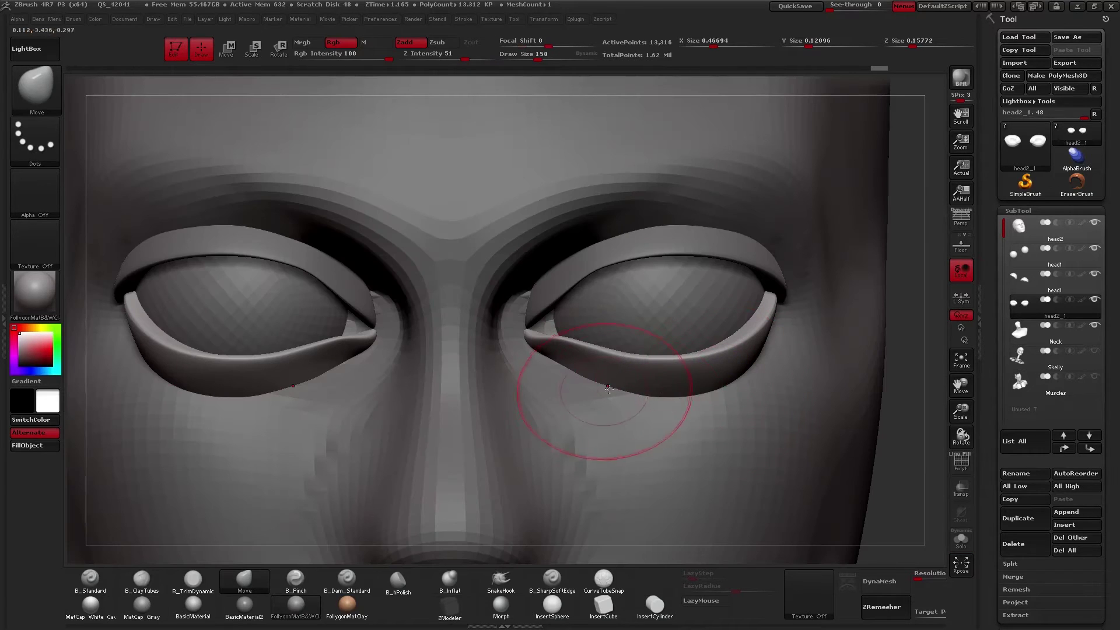
Step: Select the head1 upper eyelids and reshape their outer corners with the Move brush at draw size 197
{"action": "right_click_drag", "start_coordinate": [748, 303], "coordinate": [700, 344], "text": "alt"}
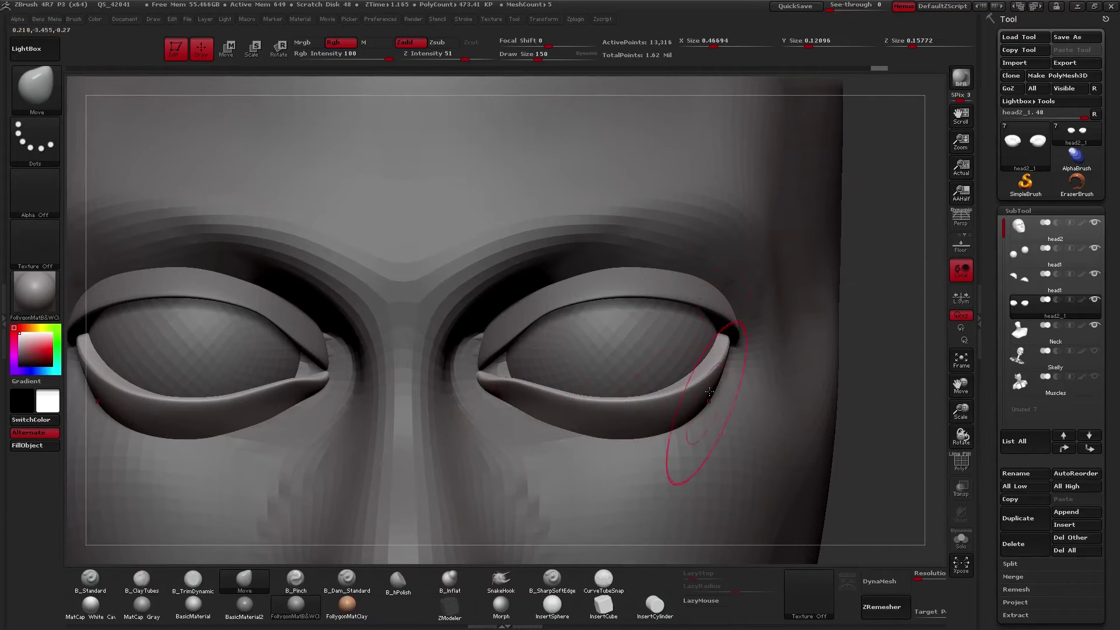
{"action": "left_click", "coordinate": [729, 313], "text": "alt"}
{"action": "right_click_drag", "start_coordinate": [749, 379], "coordinate": [737, 328]}
{"action": "key", "text": "space"}
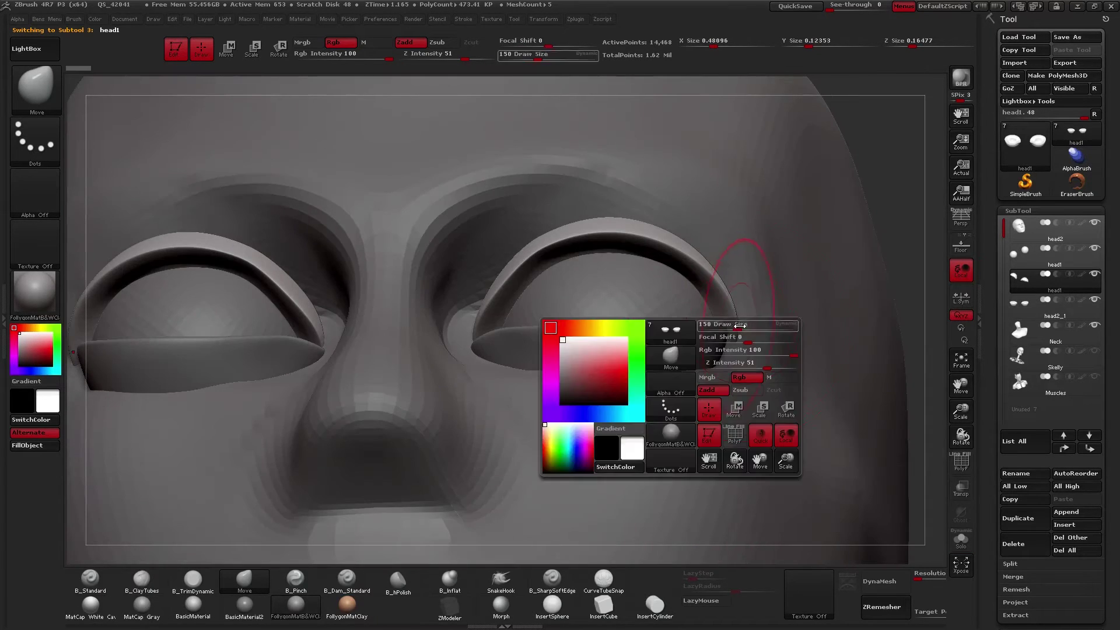
{"action": "left_click_drag", "start_coordinate": [736, 329], "coordinate": [741, 331]}
{"action": "right_click_drag", "start_coordinate": [683, 302], "coordinate": [674, 326], "text": "shift"}
{"action": "right_click_drag", "start_coordinate": [638, 252], "coordinate": [667, 336], "text": "alt"}
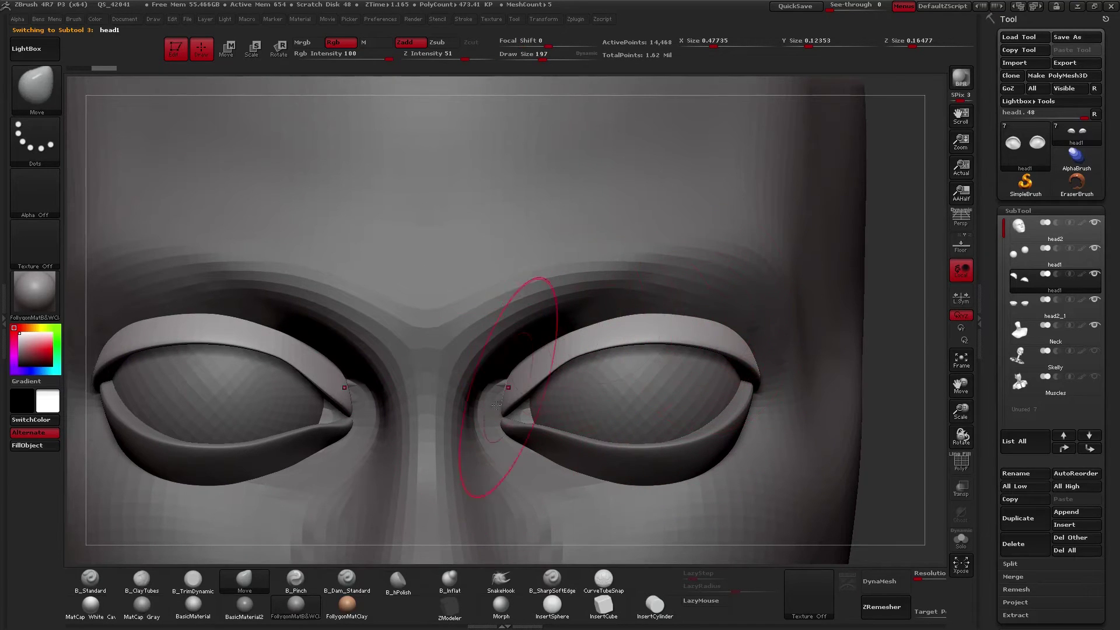
Step: Mask the upper eyelids except their inner portion, reshape that area with the Move brush at draw size 197, and clear the mask
{"action": "key", "text": "alt+s"}
{"action": "mouse_move", "coordinate": [484, 414]}
{"action": "left_mouse_down", "text": "ctrl"}
{"action": "mouse_move", "coordinate": [513, 376]}
{"action": "mouse_move", "coordinate": [495, 291]}
{"action": "mouse_move", "coordinate": [478, 318]}
{"action": "left_mouse_up", "text": "ctrl"}
{"action": "key", "text": "alt+s"}
{"action": "key", "text": "alt+s"}
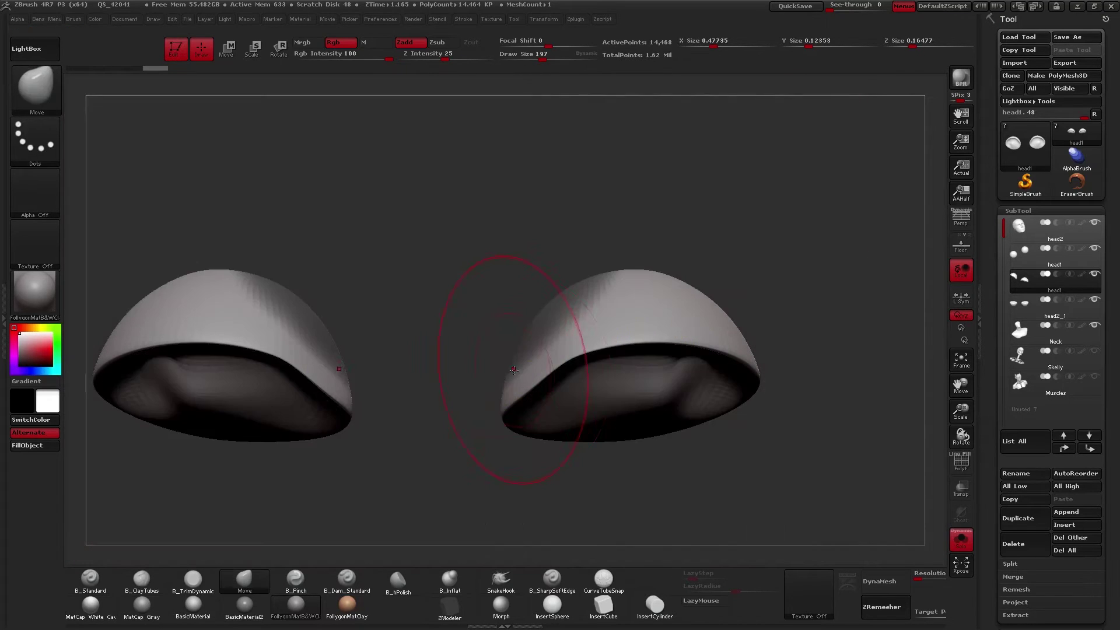
{"action": "left_click", "coordinate": [496, 370], "text": "ctrl"}
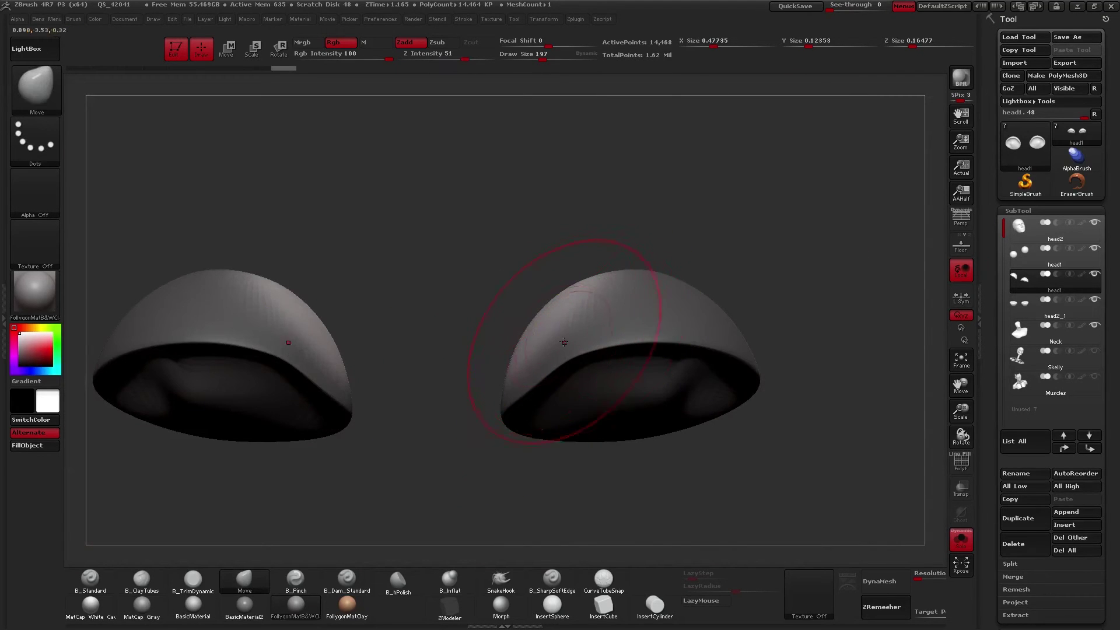
{"action": "key", "text": "alt+s"}
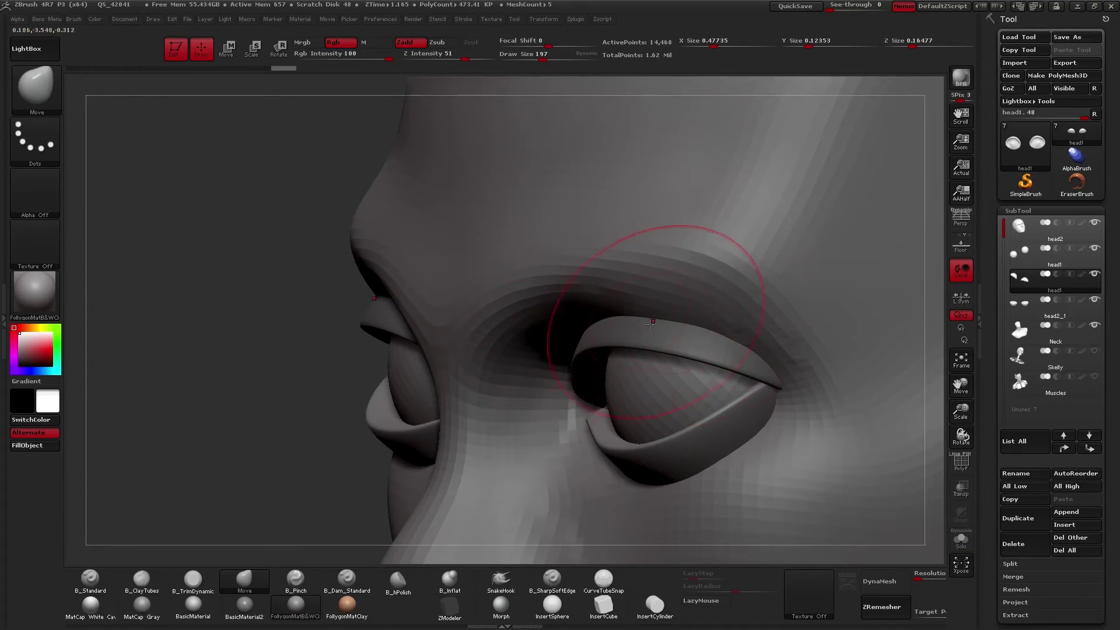
{"action": "key", "text": "alt+s"}
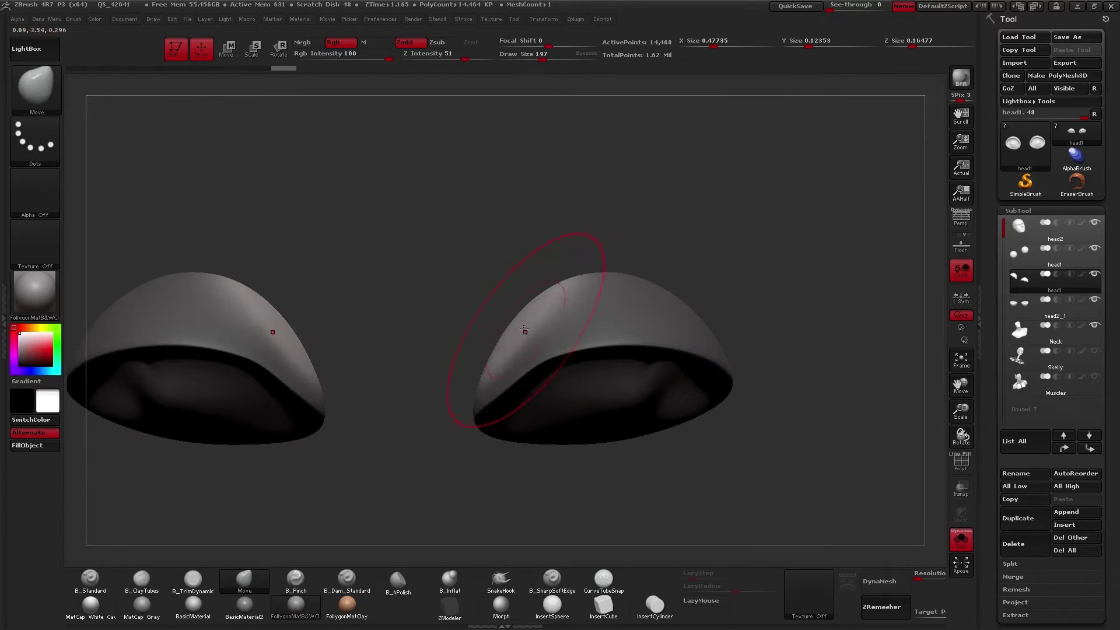
{"action": "key", "text": "alt+s"}
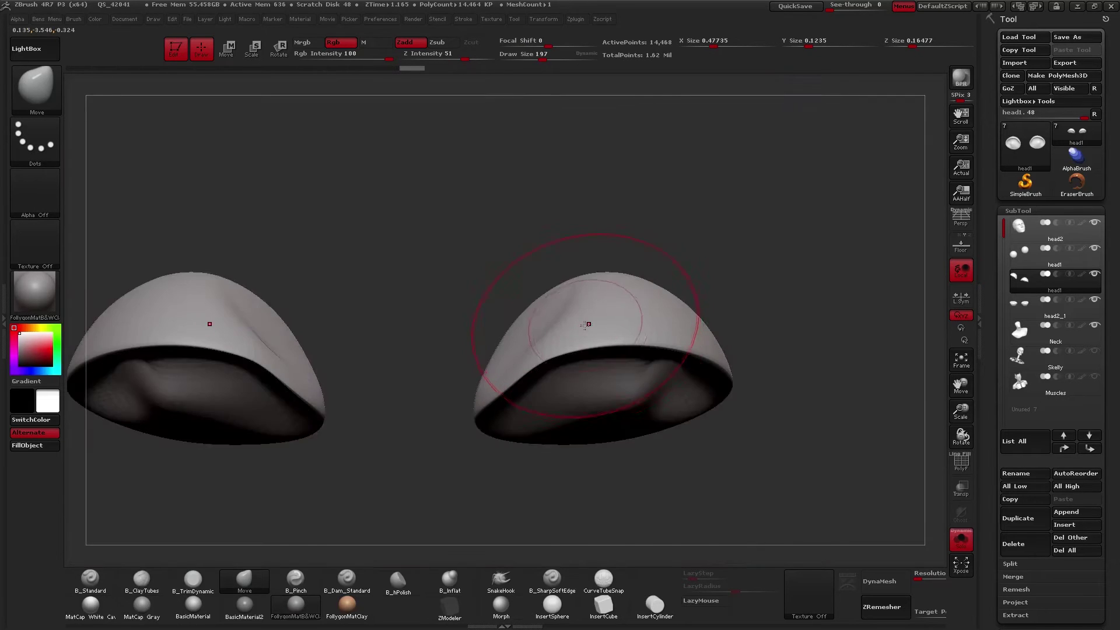
Step: Flatten the front surface of the upper eyelids near the inner corners with the B_TrimDynamic brush at draw size 136
{"action": "key", "text": "space"}
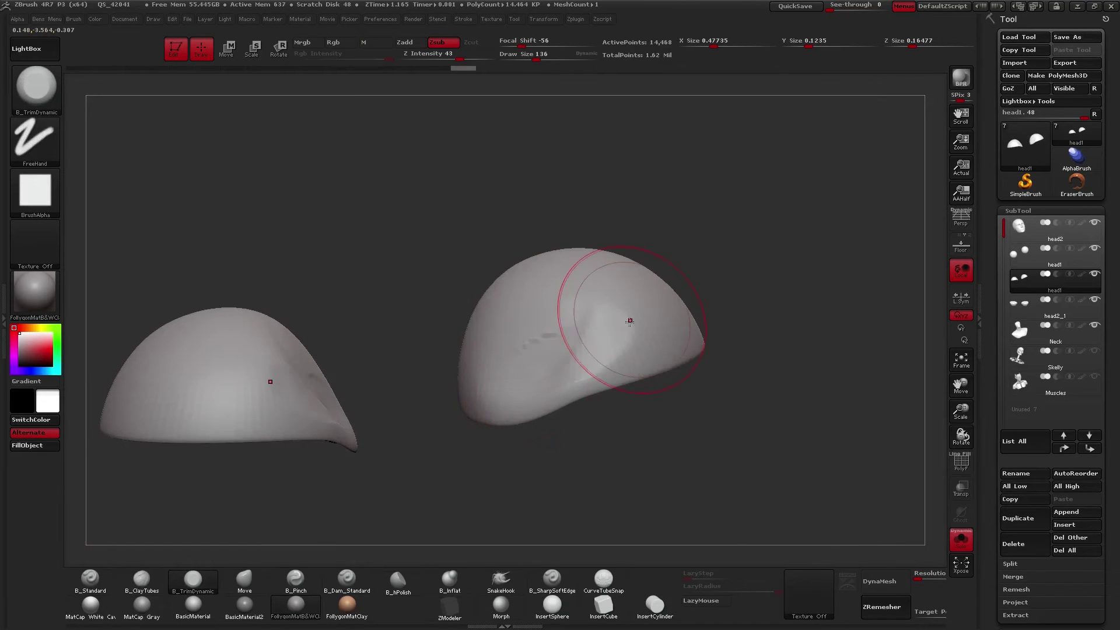
{"action": "left_click_drag", "start_coordinate": [647, 443], "coordinate": [571, 438]}
{"action": "mouse_move", "coordinate": [550, 367]}
{"action": "left_mouse_down"}
{"action": "mouse_move", "coordinate": [653, 341]}
{"action": "mouse_move", "coordinate": [561, 395]}
{"action": "left_mouse_up"}
{"action": "left_click_drag", "start_coordinate": [671, 297], "coordinate": [685, 277]}
{"action": "mouse_move", "coordinate": [528, 373]}
{"action": "left_mouse_down"}
{"action": "mouse_move", "coordinate": [575, 365]}
{"action": "mouse_move", "coordinate": [531, 373]}
{"action": "left_mouse_up"}
{"action": "left_click_drag", "start_coordinate": [589, 292], "coordinate": [597, 336]}
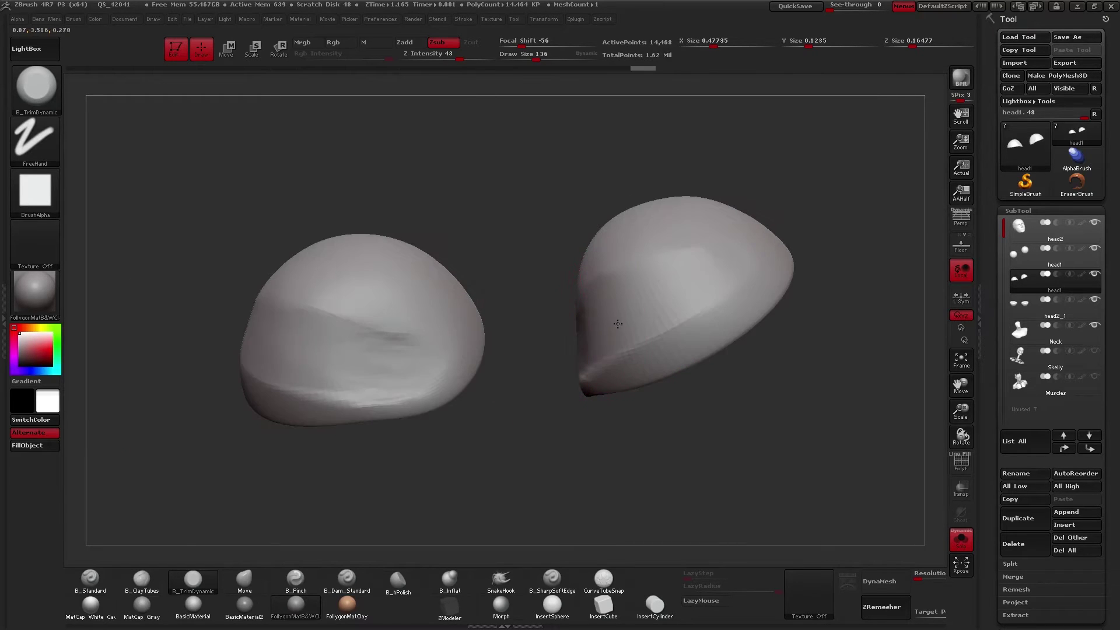
{"action": "mouse_move", "coordinate": [747, 256]}
{"action": "left_mouse_down"}
{"action": "mouse_move", "coordinate": [656, 337]}
{"action": "mouse_move", "coordinate": [606, 356]}
{"action": "left_mouse_up"}
Step: Adjust the inner corners of the upper eyelids with the Move brush at draw size 175
{"action": "mouse_move", "coordinate": [715, 285]}
{"action": "right_mouse_down"}
{"action": "mouse_move", "coordinate": [688, 303]}
{"action": "mouse_move", "coordinate": [692, 244]}
{"action": "right_mouse_up"}
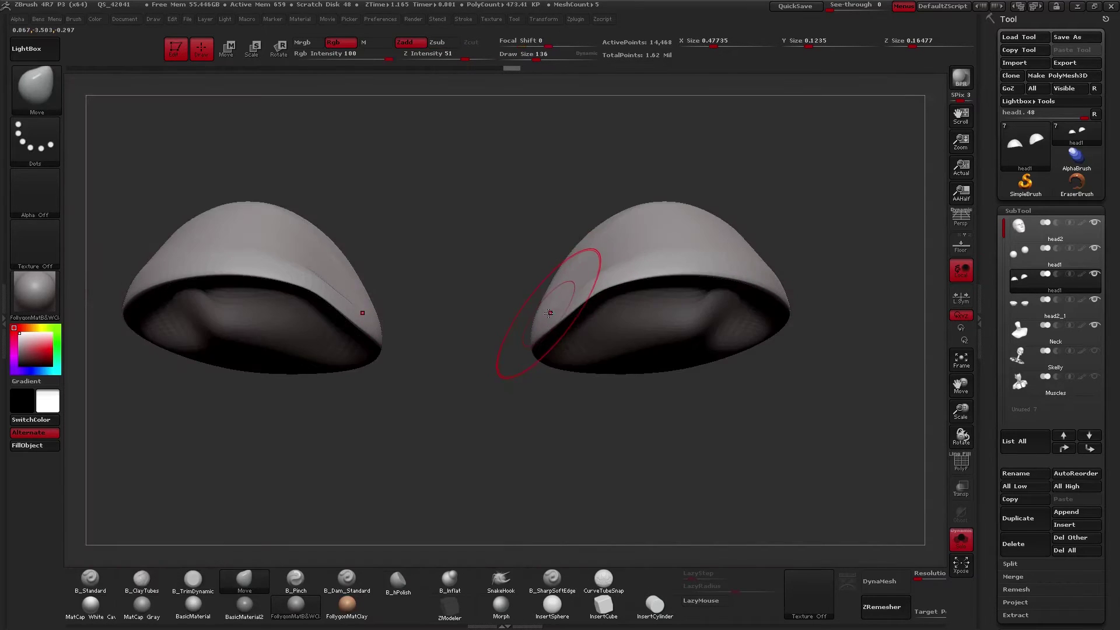
{"action": "right_click_drag", "start_coordinate": [549, 313], "coordinate": [537, 300], "text": "alt"}
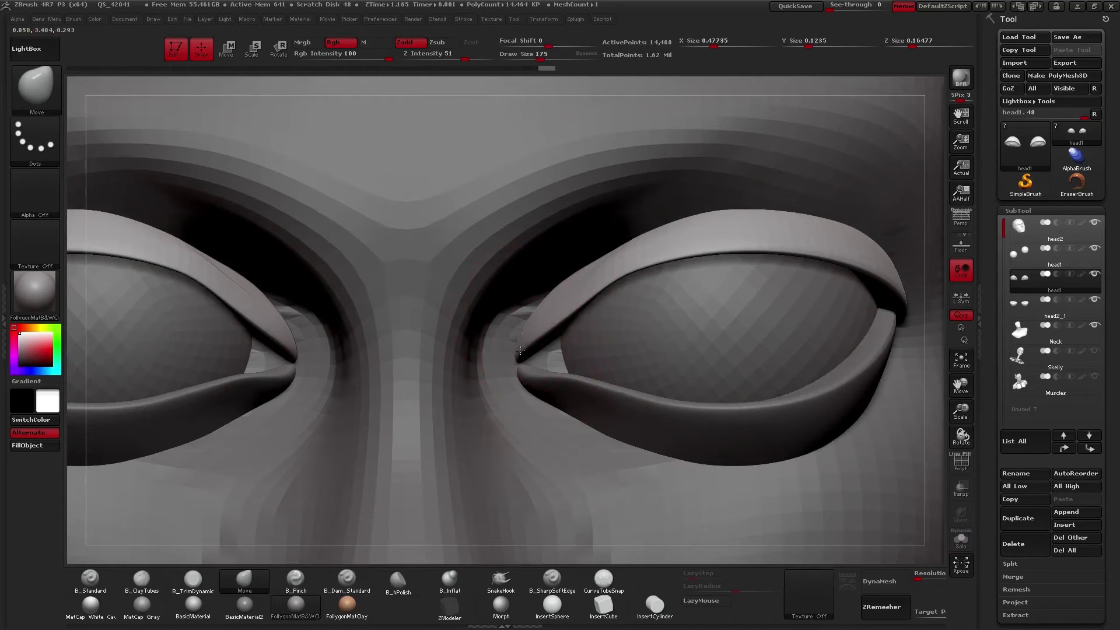
{"action": "left_click_drag", "start_coordinate": [520, 350], "coordinate": [521, 349]}
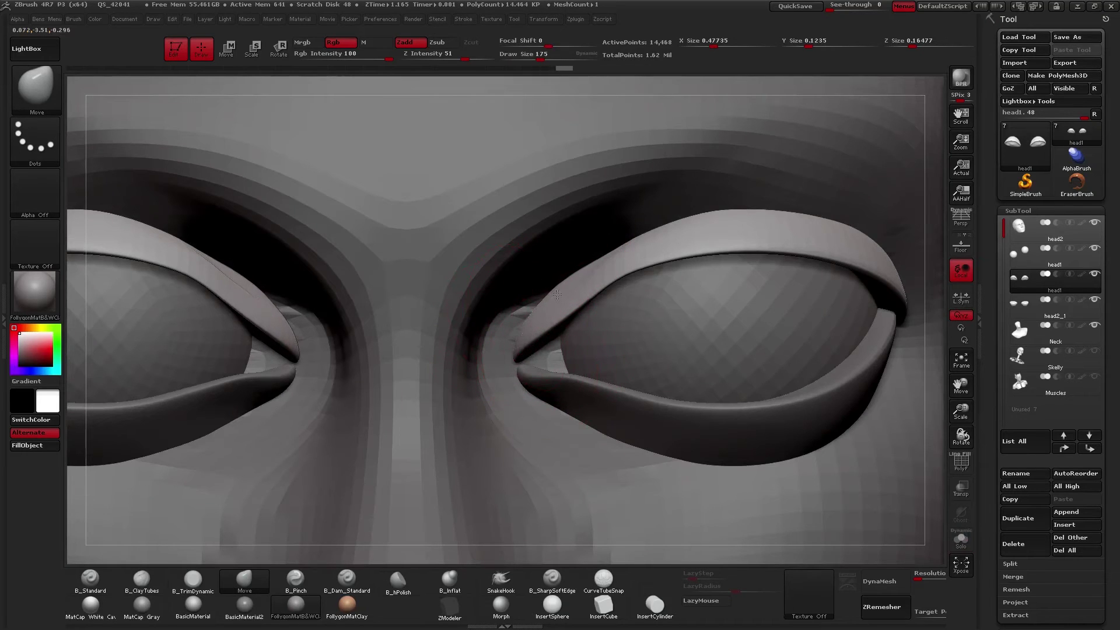
{"action": "key", "text": "shift+s"}
Step: Lasso-mask part of the upper eyelids and reshape their inner sides with the Move brush at draw size 220
{"action": "right_click_drag", "start_coordinate": [560, 300], "coordinate": [559, 334], "text": "alt"}
{"action": "key", "text": "ctrl"}
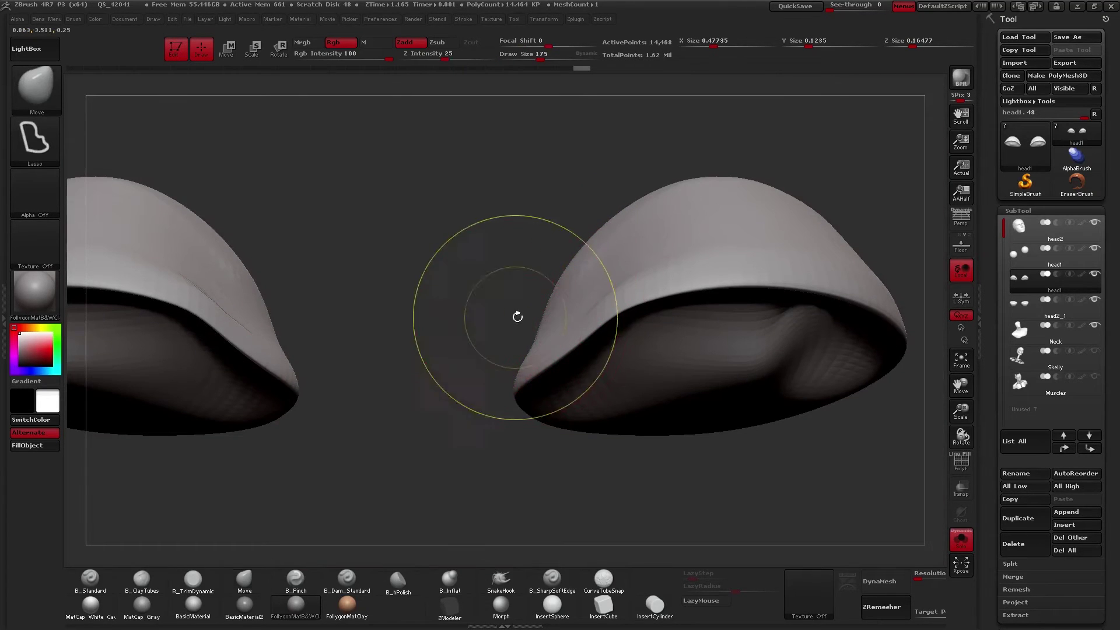
{"action": "left_click_drag", "start_coordinate": [612, 263], "coordinate": [515, 205], "text": "ctrl"}
{"action": "left_click", "coordinate": [572, 292], "text": "ctrl"}
{"action": "left_click", "coordinate": [525, 315], "text": "ctrl"}
{"action": "left_click", "coordinate": [583, 313], "text": "ctrl"}
{"action": "key", "text": "space"}
{"action": "left_click_drag", "start_coordinate": [564, 307], "coordinate": [572, 305]}
{"action": "key", "text": "shift+ctrl+s"}
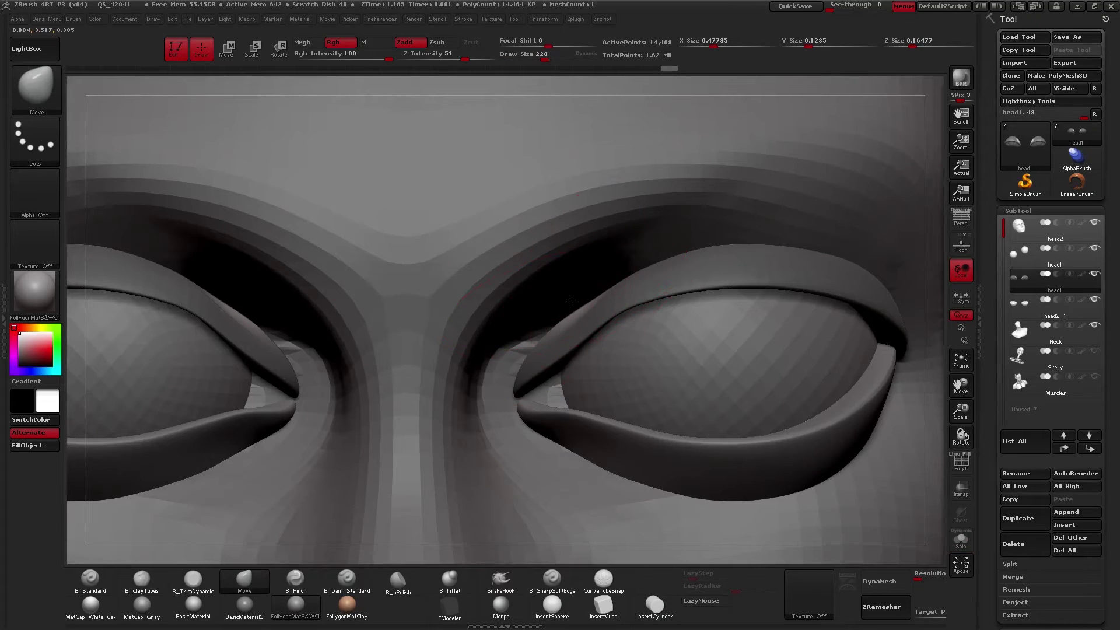
{"action": "key", "text": "shift+ctrl+s"}
{"action": "key", "text": "shift+ctrl+s"}
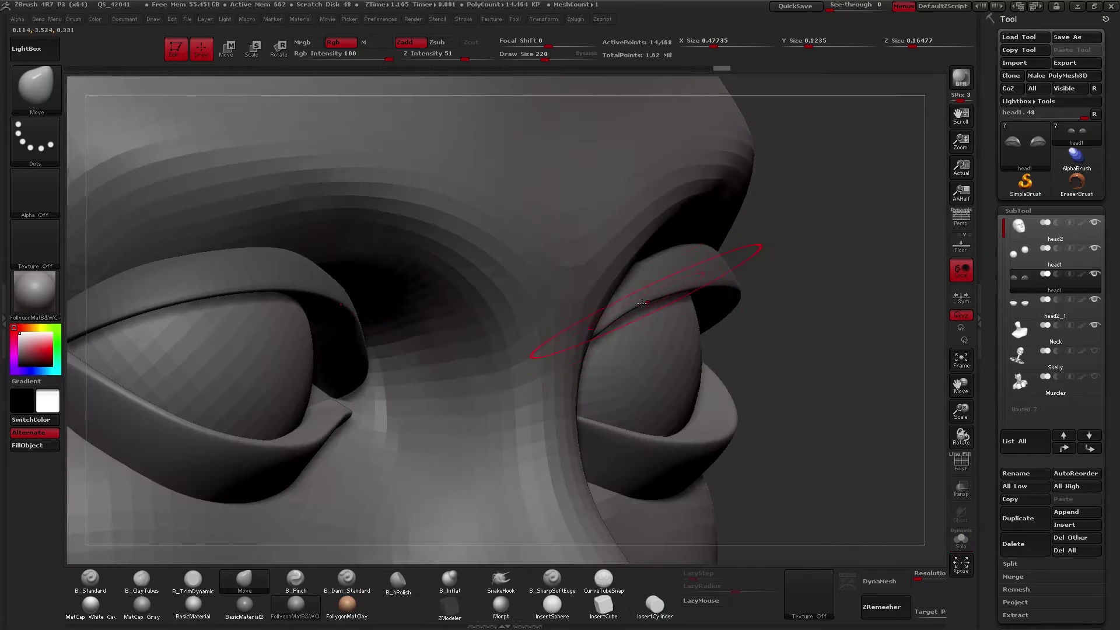
{"action": "mouse_move", "coordinate": [684, 261]}
{"action": "right_mouse_down"}
{"action": "mouse_move", "coordinate": [559, 312]}
{"action": "mouse_move", "coordinate": [597, 390]}
{"action": "mouse_move", "coordinate": [574, 373]}
{"action": "mouse_move", "coordinate": [580, 383]}
{"action": "right_mouse_up"}
{"action": "key", "text": "ctrl+shift+s"}
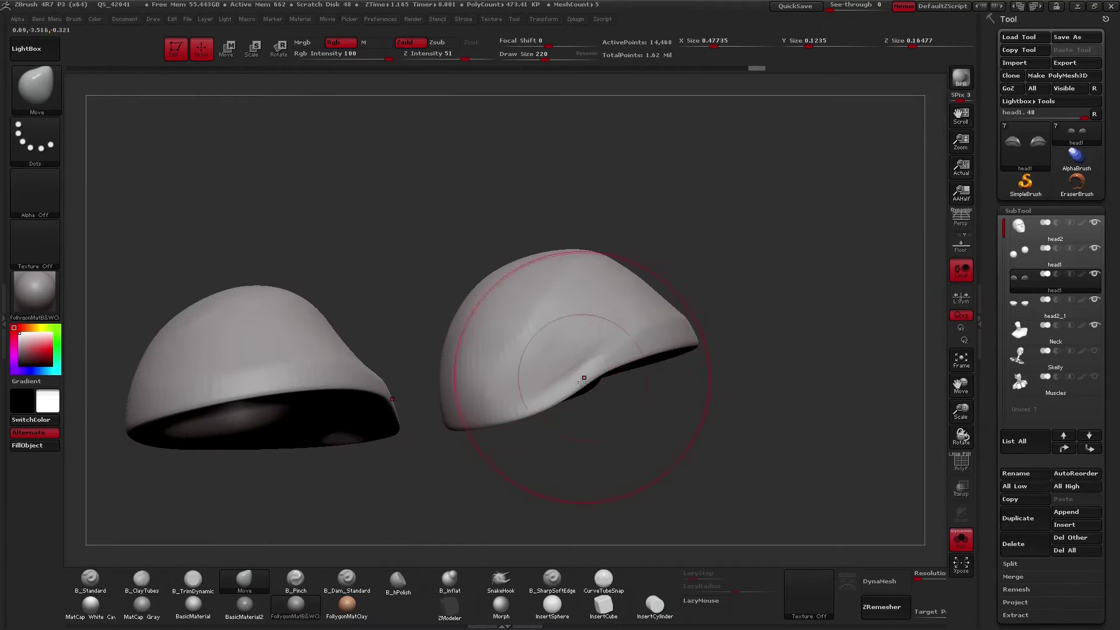
Step: Smooth the inner slope and lower edge of the upper eyelids with the B_TrimDynamic brush at draw size 126
{"action": "key", "text": "3"}
{"action": "key", "text": "space"}
{"action": "left_click_drag", "start_coordinate": [587, 343], "coordinate": [578, 343]}
{"action": "right_click_drag", "start_coordinate": [580, 333], "coordinate": [588, 358]}
{"action": "key", "text": "space"}
{"action": "left_click_drag", "start_coordinate": [590, 358], "coordinate": [585, 359]}
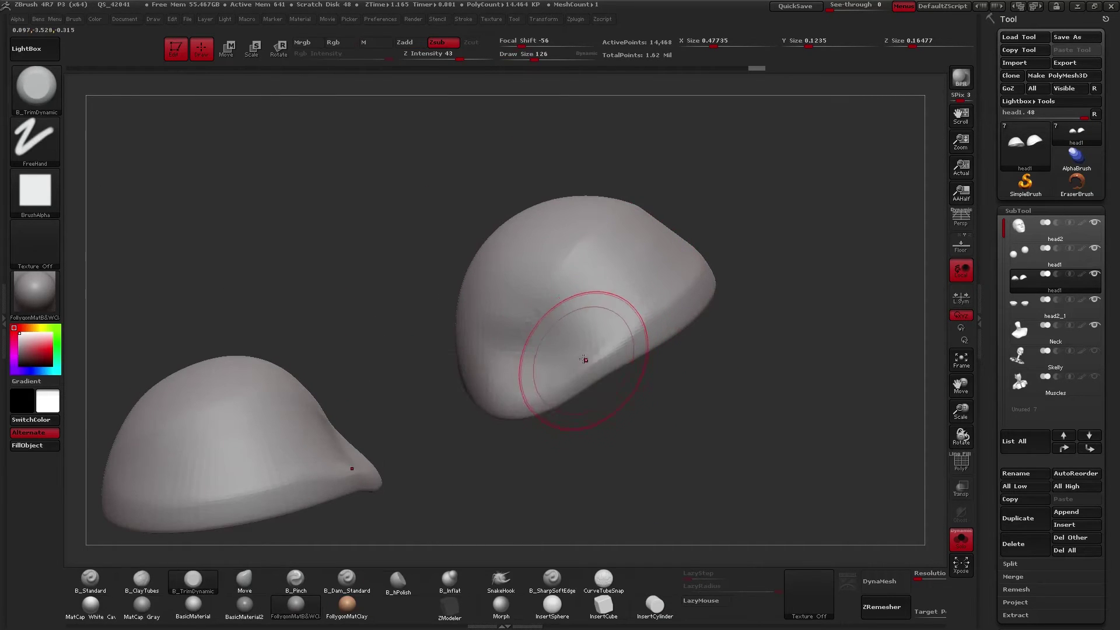
{"action": "right_click_drag", "start_coordinate": [585, 357], "coordinate": [560, 373]}
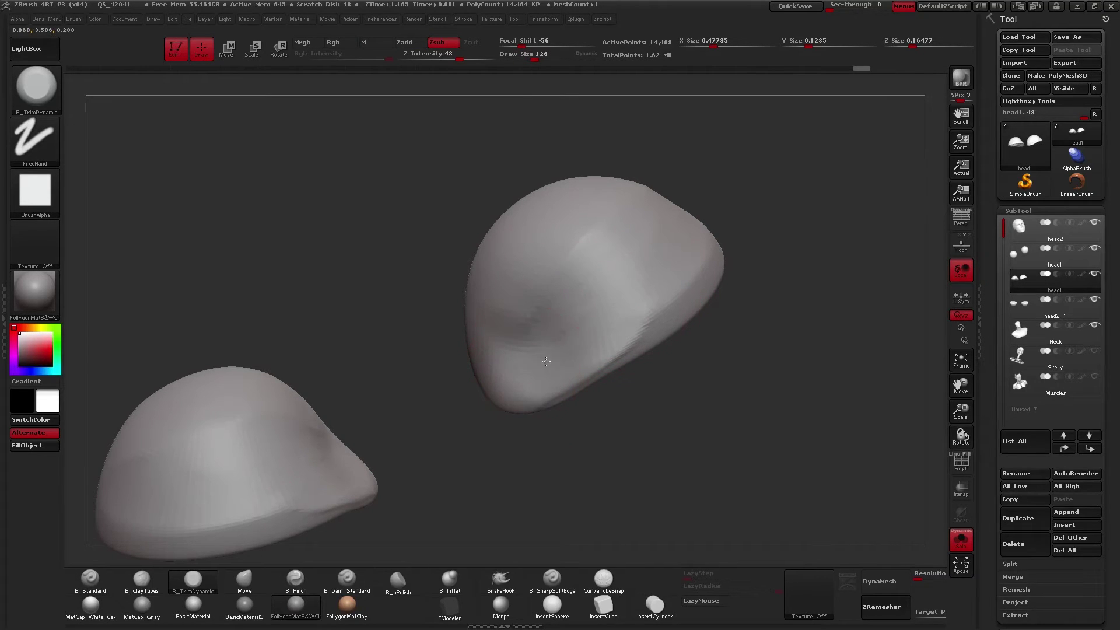
{"action": "mouse_move", "coordinate": [529, 361]}
{"action": "right_mouse_down"}
{"action": "mouse_move", "coordinate": [555, 365]}
{"action": "mouse_move", "coordinate": [595, 335]}
{"action": "mouse_move", "coordinate": [712, 370]}
{"action": "mouse_move", "coordinate": [649, 443]}
{"action": "right_mouse_up"}
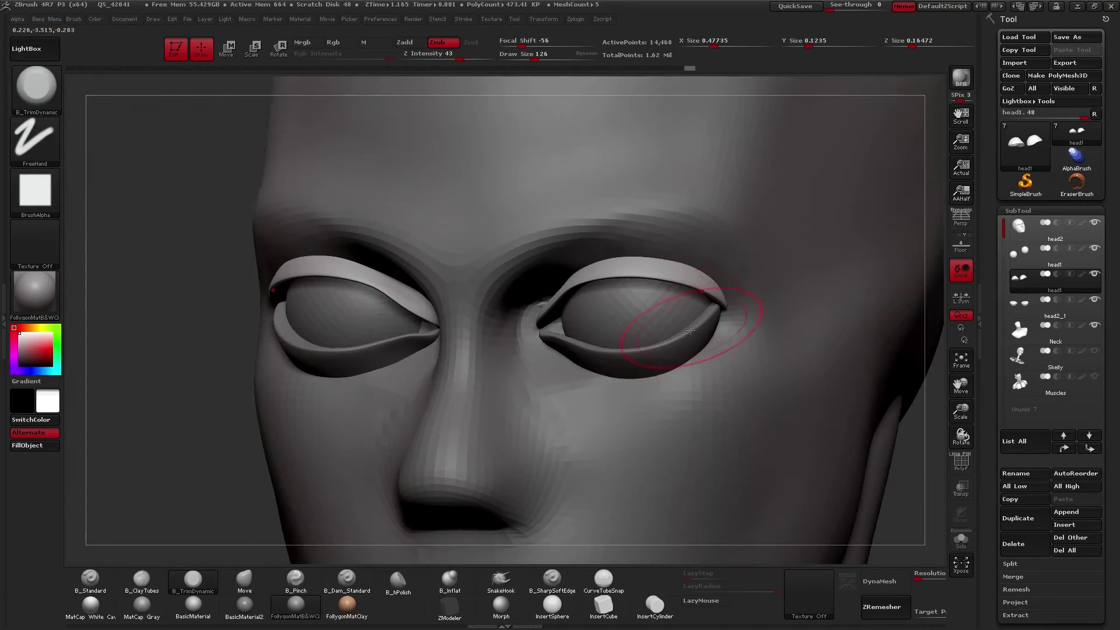
Step: Select the head2_1 lower eyelids and adjust their rim around the eyeballs with the Move brush at draw size 181
{"action": "left_click", "coordinate": [658, 366], "text": "alt"}
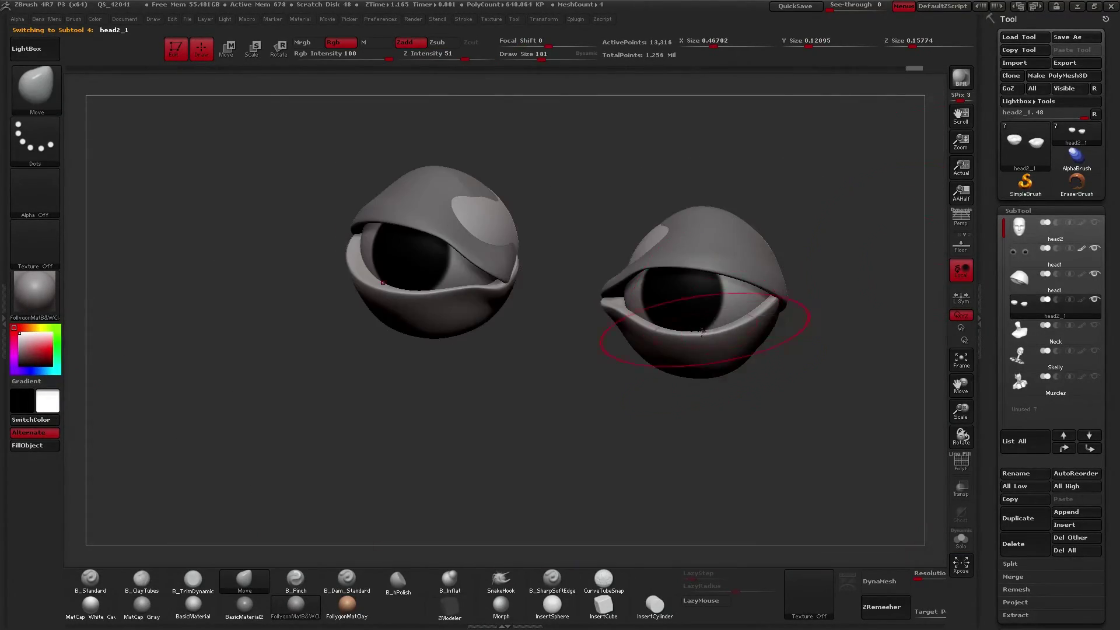
{"action": "right_click_drag", "start_coordinate": [675, 325], "coordinate": [525, 414]}
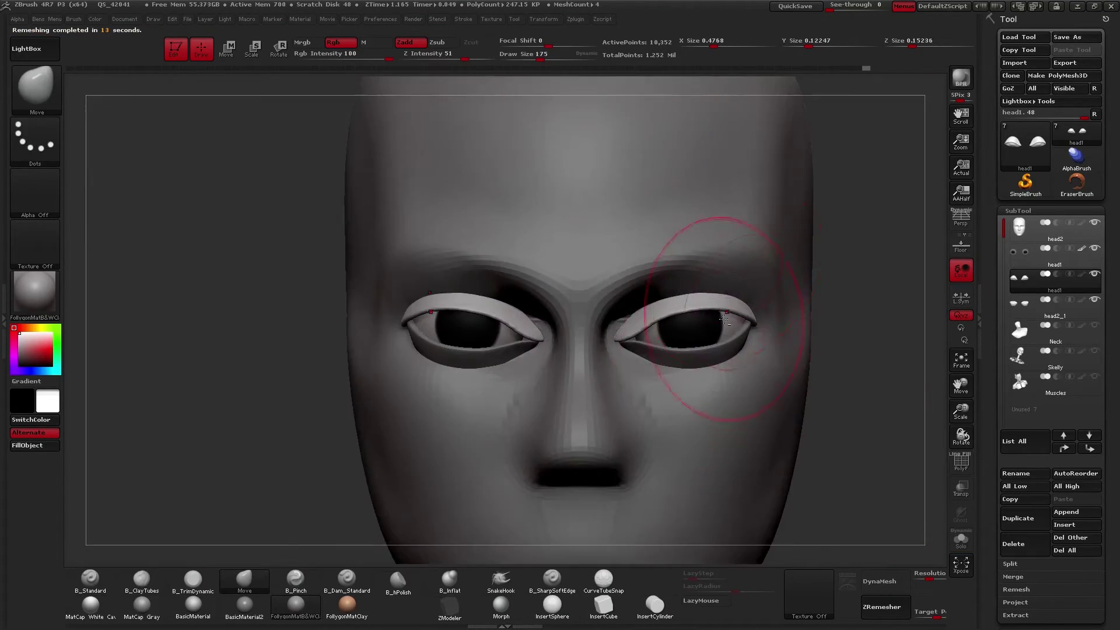
{"action": "mouse_move", "coordinate": [725, 350]}
{"action": "right_mouse_down"}
{"action": "mouse_move", "coordinate": [641, 327]}
{"action": "mouse_move", "coordinate": [593, 362]}
{"action": "mouse_move", "coordinate": [700, 309]}
{"action": "right_mouse_up"}
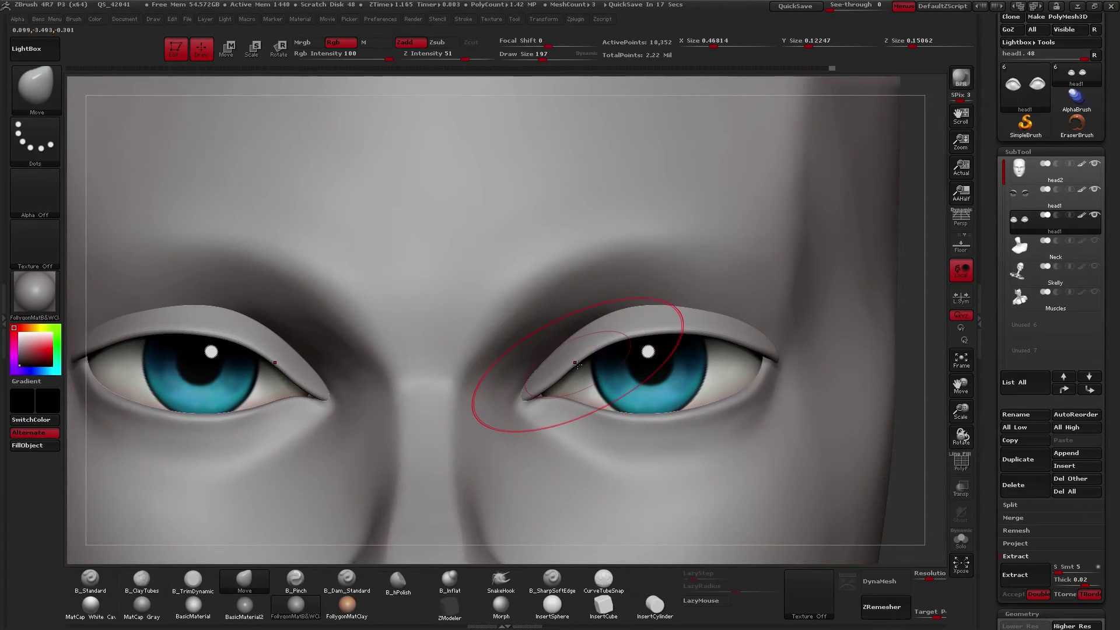
Step: Fine-tune the upper eyelid rim over the blue painted eyes with the Move brush at draw size 197
{"action": "left_click_drag", "start_coordinate": [927, 368], "coordinate": [754, 365]}
{"action": "left_click_drag", "start_coordinate": [443, 362], "coordinate": [764, 352], "text": "shift"}
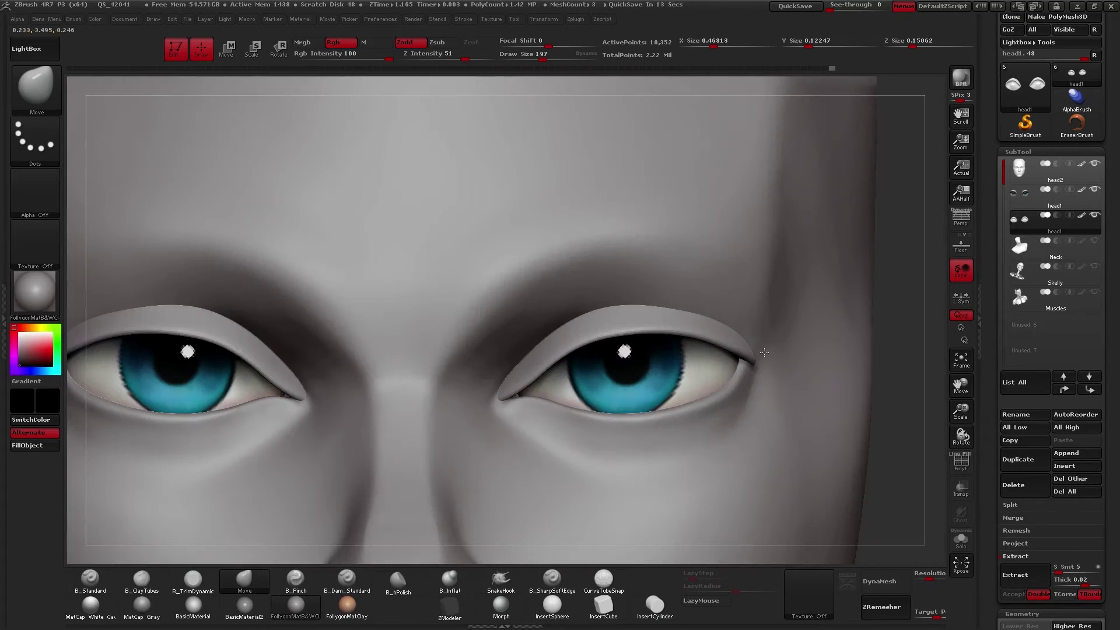
{"action": "mouse_move", "coordinate": [655, 349]}
{"action": "right_mouse_down"}
{"action": "mouse_move", "coordinate": [682, 324]}
{"action": "mouse_move", "coordinate": [694, 239]}
{"action": "right_mouse_up"}
{"action": "left_click_drag", "start_coordinate": [603, 334], "coordinate": [606, 338]}
{"action": "right_click_drag", "start_coordinate": [640, 353], "coordinate": [506, 371]}
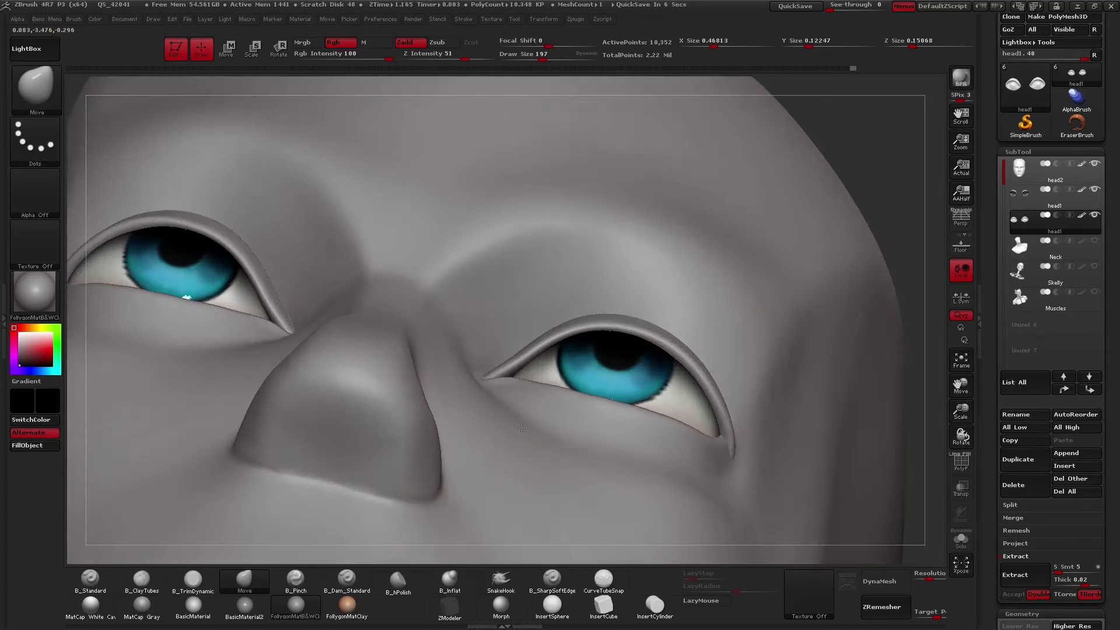
Step: Refine the inner and outer corners of the upper eyelids with the Smooth and Move brushes at draw size 175
{"action": "key", "text": "space"}
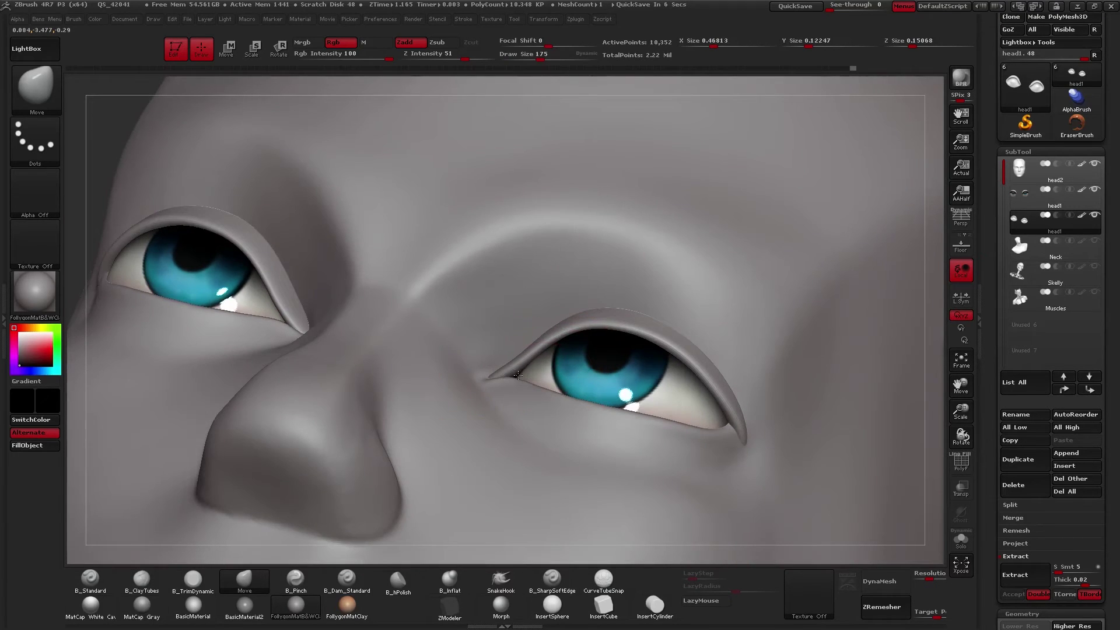
{"action": "right_click_drag", "start_coordinate": [512, 375], "coordinate": [494, 396]}
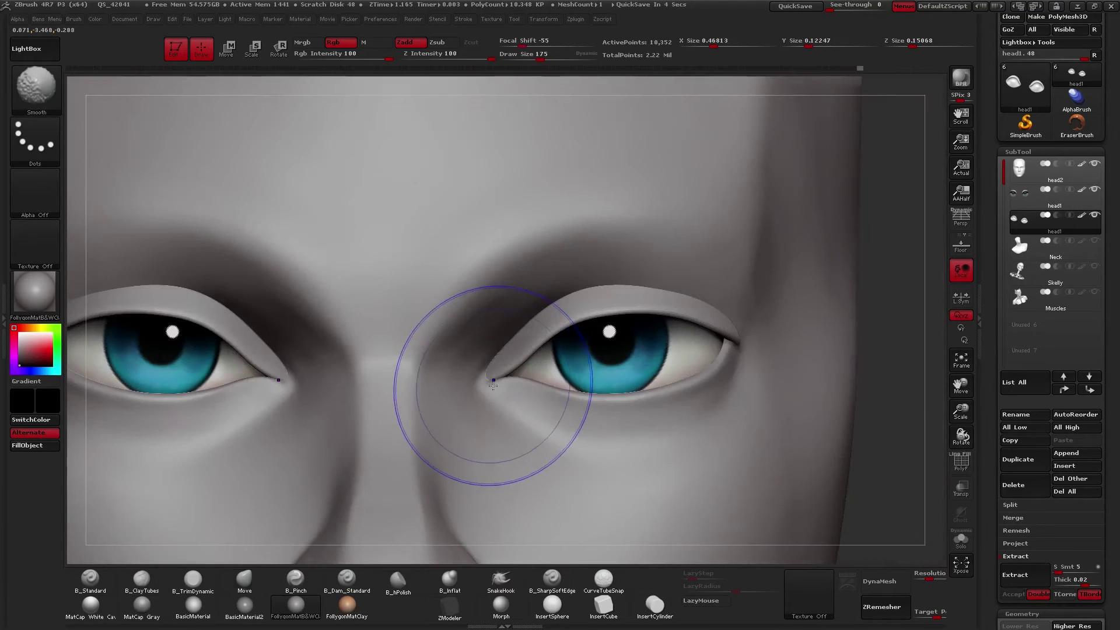
{"action": "left_click_drag", "start_coordinate": [497, 383], "coordinate": [493, 378]}
{"action": "right_click_drag", "start_coordinate": [583, 379], "coordinate": [546, 389]}
{"action": "mouse_move", "coordinate": [717, 338]}
{"action": "right_mouse_down"}
{"action": "mouse_move", "coordinate": [750, 303]}
{"action": "mouse_move", "coordinate": [742, 337]}
{"action": "right_mouse_up"}
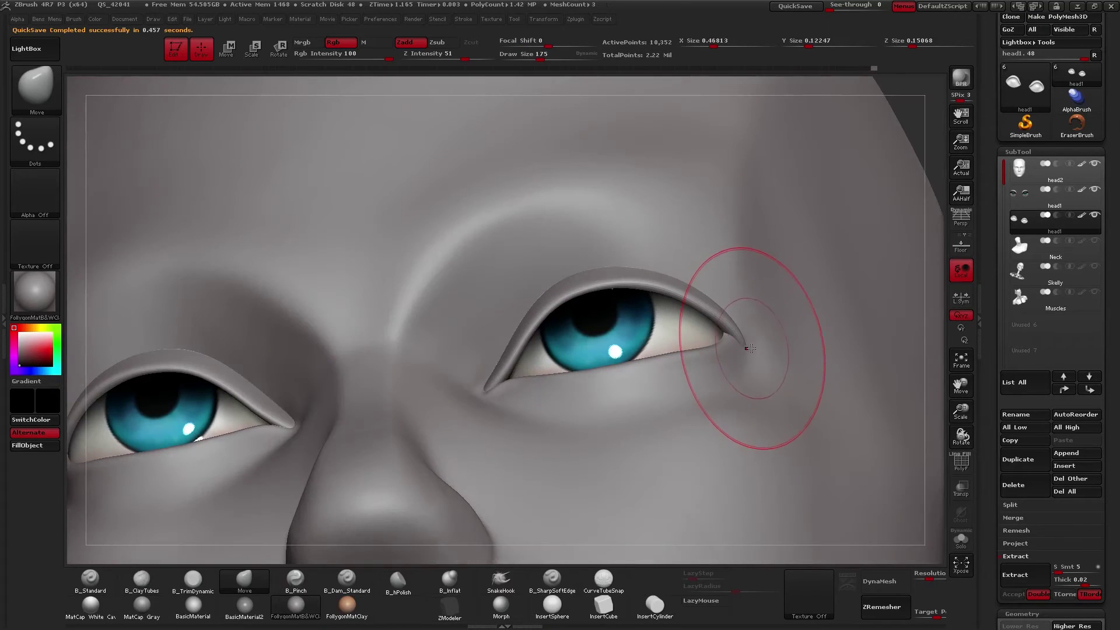
{"action": "left_click_drag", "start_coordinate": [748, 350], "coordinate": [745, 345]}
{"action": "mouse_move", "coordinate": [742, 342]}
{"action": "right_mouse_down"}
{"action": "mouse_move", "coordinate": [720, 370]}
{"action": "mouse_move", "coordinate": [732, 379]}
{"action": "mouse_move", "coordinate": [749, 360]}
{"action": "mouse_move", "coordinate": [726, 354]}
{"action": "mouse_move", "coordinate": [736, 361]}
{"action": "right_mouse_up"}
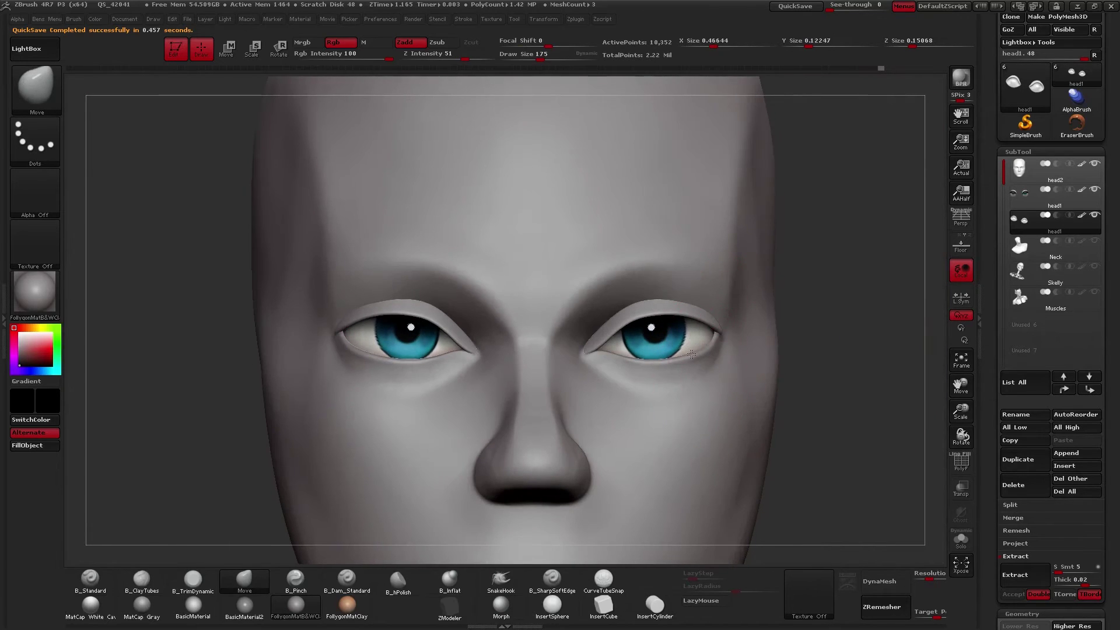
Step: Select the head2 face mesh and adjust the skin below the eyes with the Move brush at draw sizes 136 and 105
{"action": "left_click", "coordinate": [688, 393], "text": "alt"}
{"action": "right_click_drag", "start_coordinate": [685, 390], "coordinate": [639, 313], "text": "ctrl"}
{"action": "key", "text": "space"}
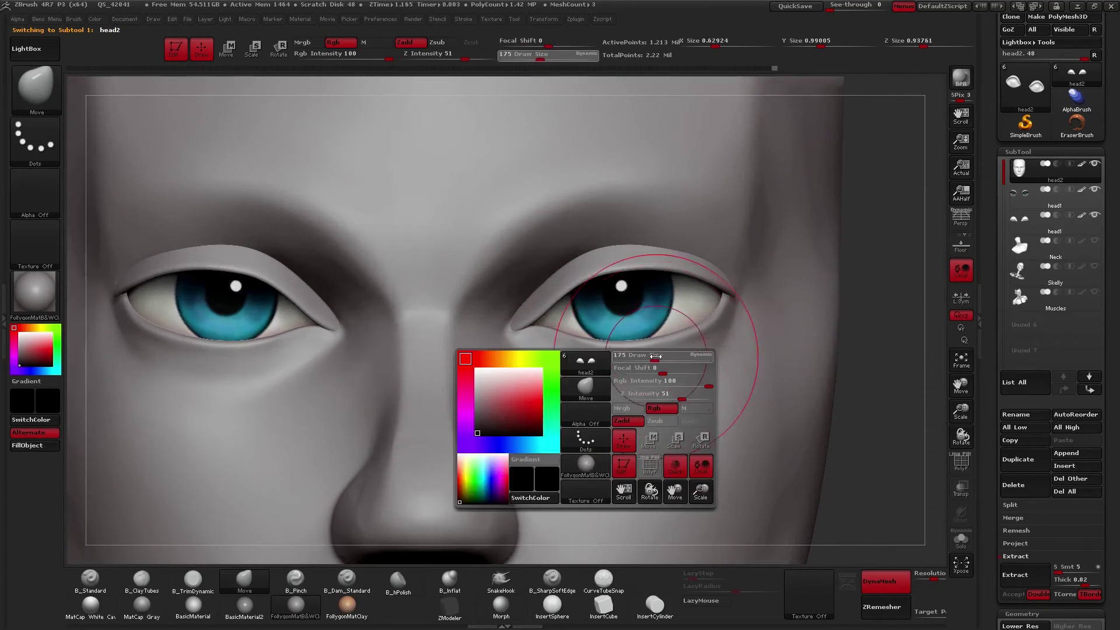
{"action": "left_click_drag", "start_coordinate": [655, 351], "coordinate": [651, 349]}
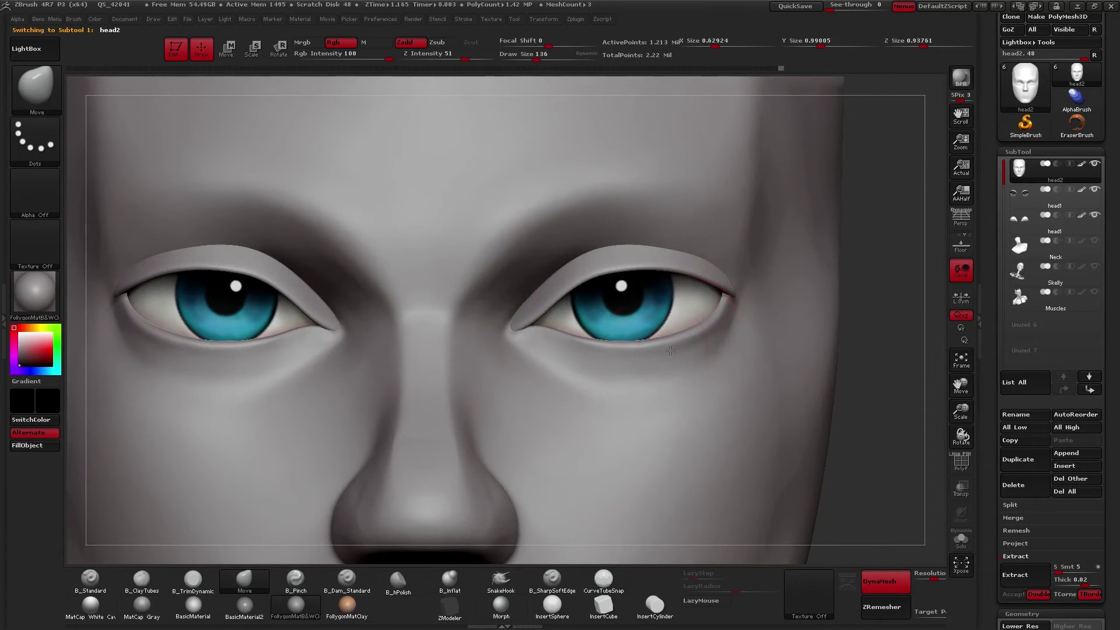
{"action": "right_click_drag", "start_coordinate": [670, 350], "coordinate": [650, 349]}
{"action": "key", "text": "space"}
{"action": "left_click_drag", "start_coordinate": [674, 348], "coordinate": [670, 347]}
{"action": "right_click_drag", "start_coordinate": [678, 351], "coordinate": [699, 352]}
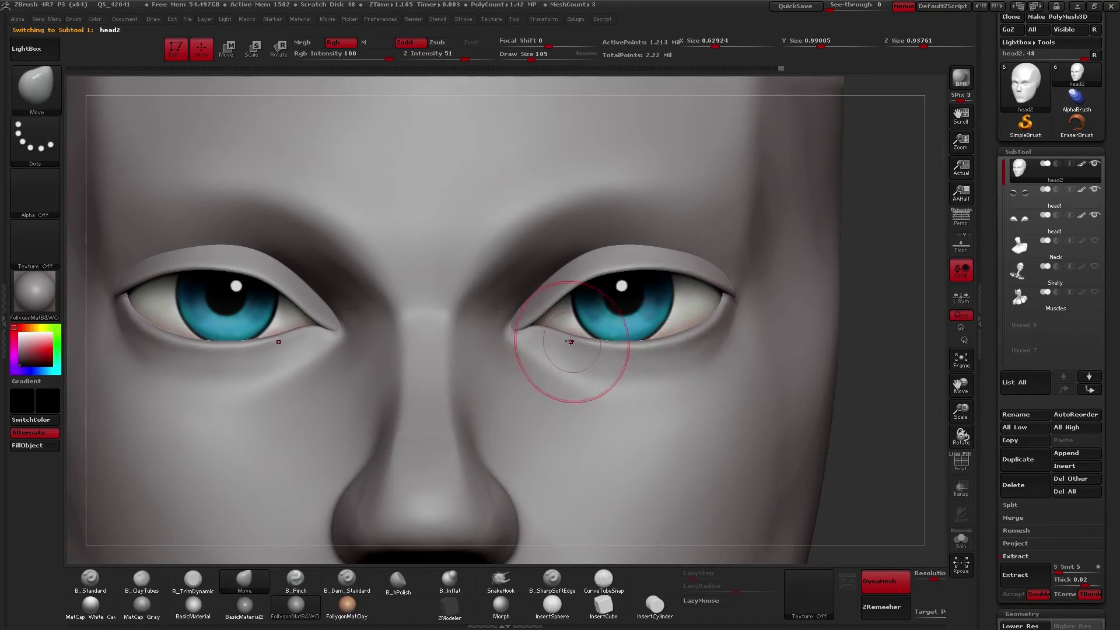
{"action": "key", "text": "w"}
{"action": "left_click_drag", "start_coordinate": [588, 345], "coordinate": [585, 442]}
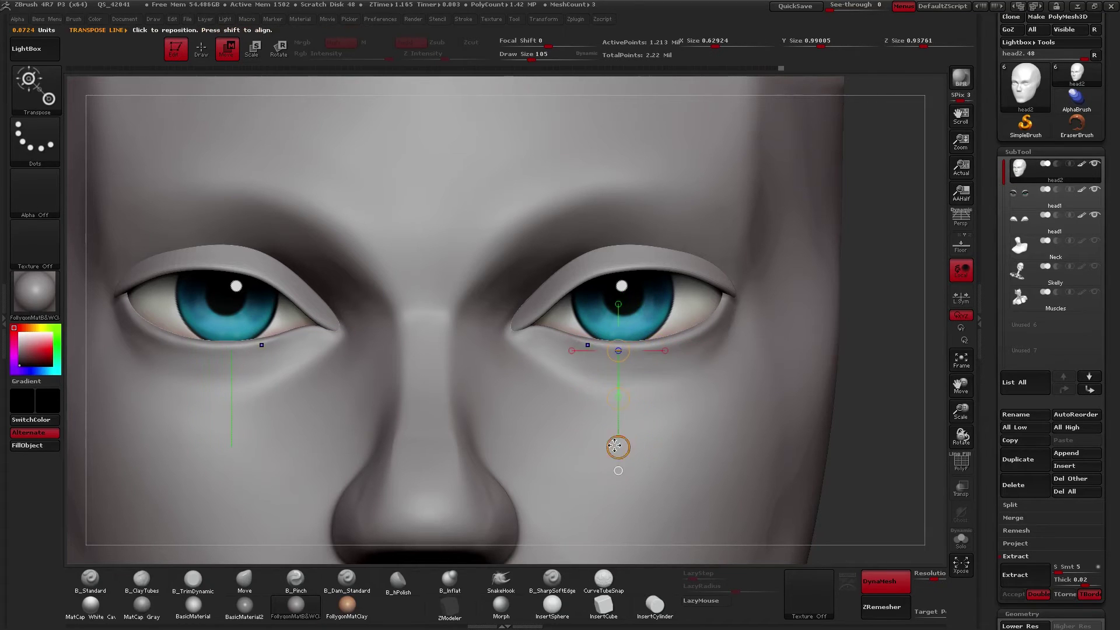
{"action": "key", "text": "q"}
Step: Reshape the outer half of the lower eyelid rim on the head2 mesh with the Move brush at draw size 126
{"action": "key", "text": "space"}
{"action": "left_click_drag", "start_coordinate": [632, 357], "coordinate": [642, 355]}
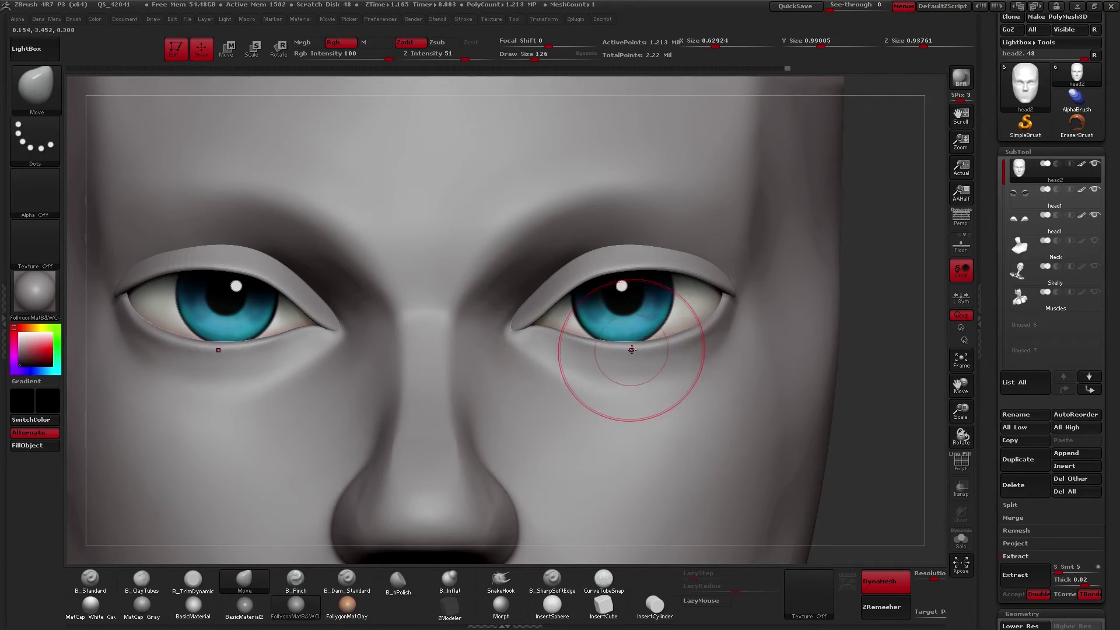
{"action": "right_click_drag", "start_coordinate": [650, 350], "coordinate": [674, 348]}
{"action": "left_click_drag", "start_coordinate": [674, 348], "coordinate": [676, 345]}
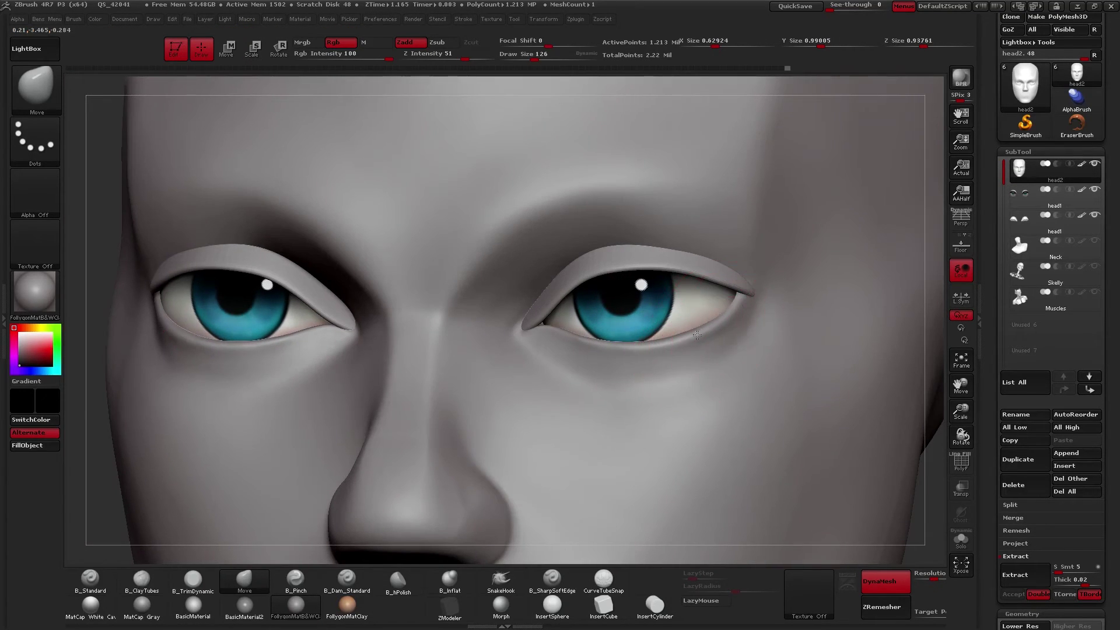
{"action": "right_click_drag", "start_coordinate": [709, 344], "coordinate": [668, 343]}
{"action": "left_click_drag", "start_coordinate": [719, 336], "coordinate": [717, 333]}
{"action": "right_click_drag", "start_coordinate": [718, 333], "coordinate": [668, 379], "text": "shift"}
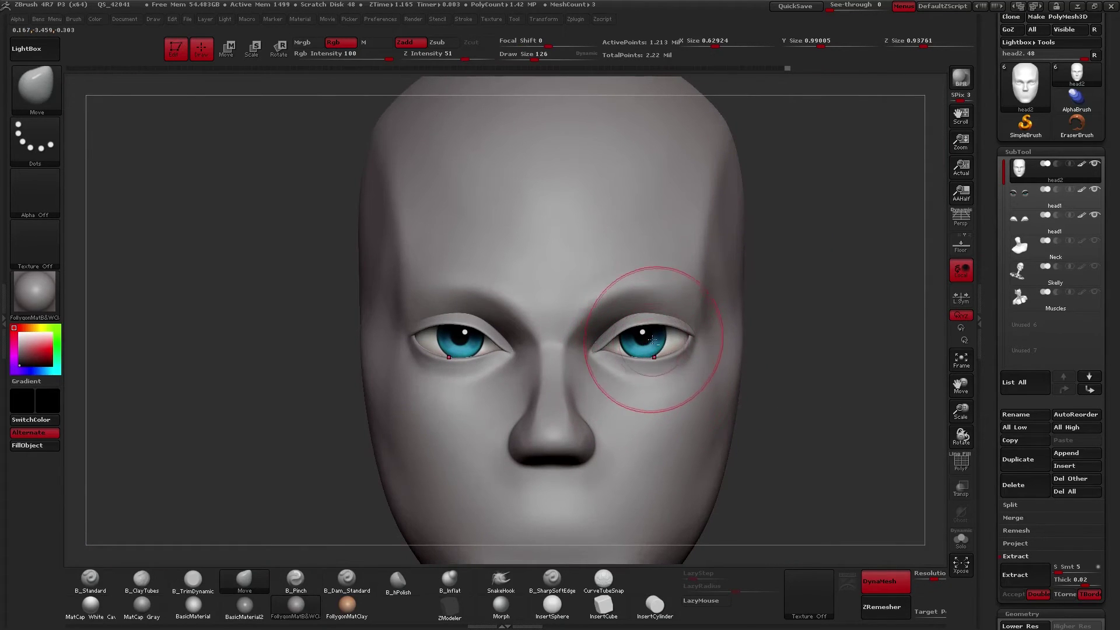
{"action": "right_click_drag", "start_coordinate": [653, 341], "coordinate": [667, 352], "text": "ctrl"}
{"action": "left_click_drag", "start_coordinate": [666, 352], "coordinate": [669, 353]}
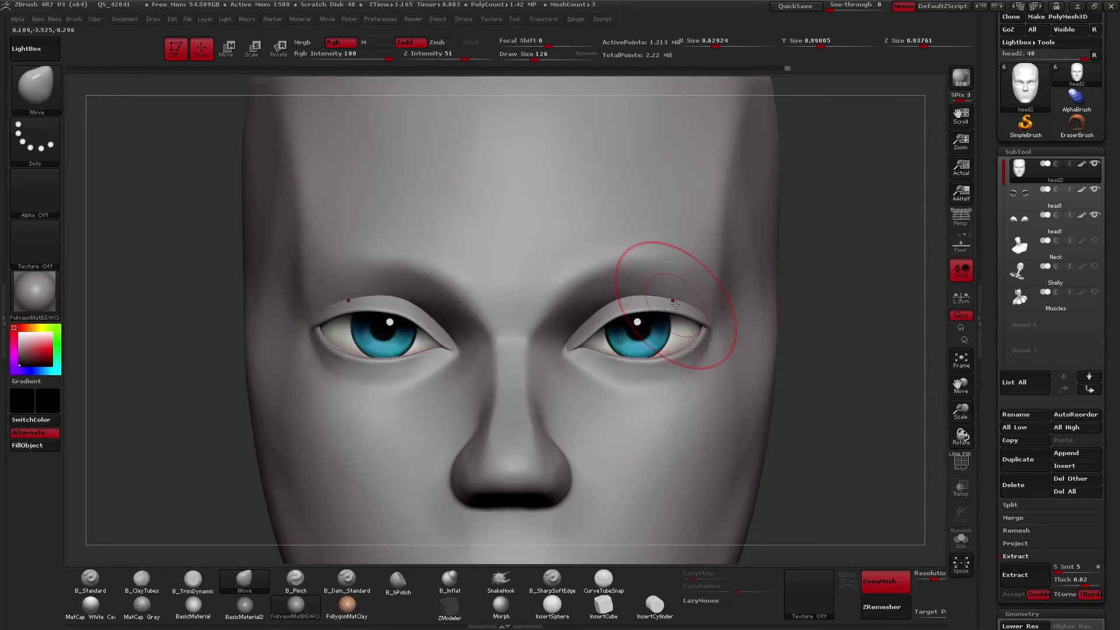
Step: Select the upper eyelid subtool and duplicate it
{"action": "left_click", "coordinate": [1018, 221]}
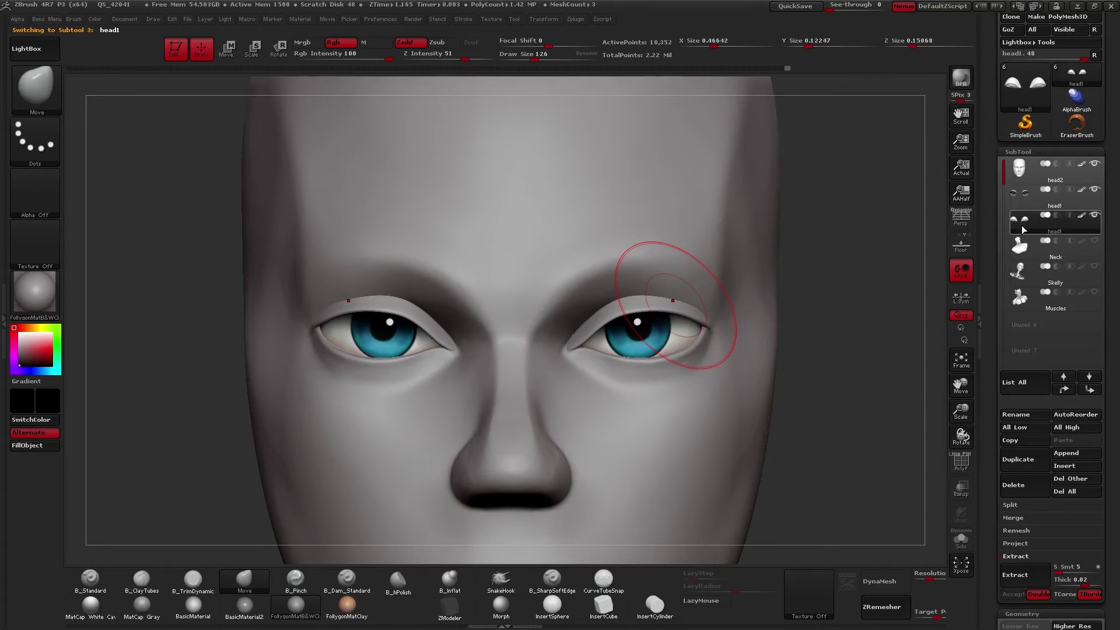
{"action": "key", "text": "shift+alt+s"}
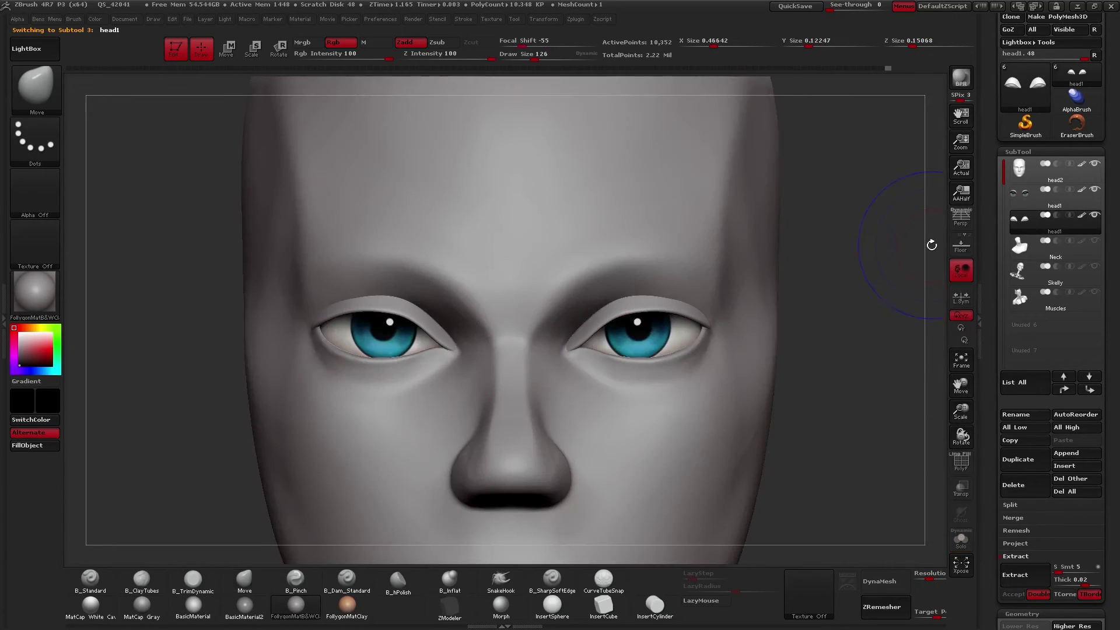
{"action": "key", "text": "shift+f"}
{"action": "key", "text": "shift+f"}
{"action": "key", "text": "b"}
{"action": "key", "text": "m"}
{"action": "key", "text": "v"}
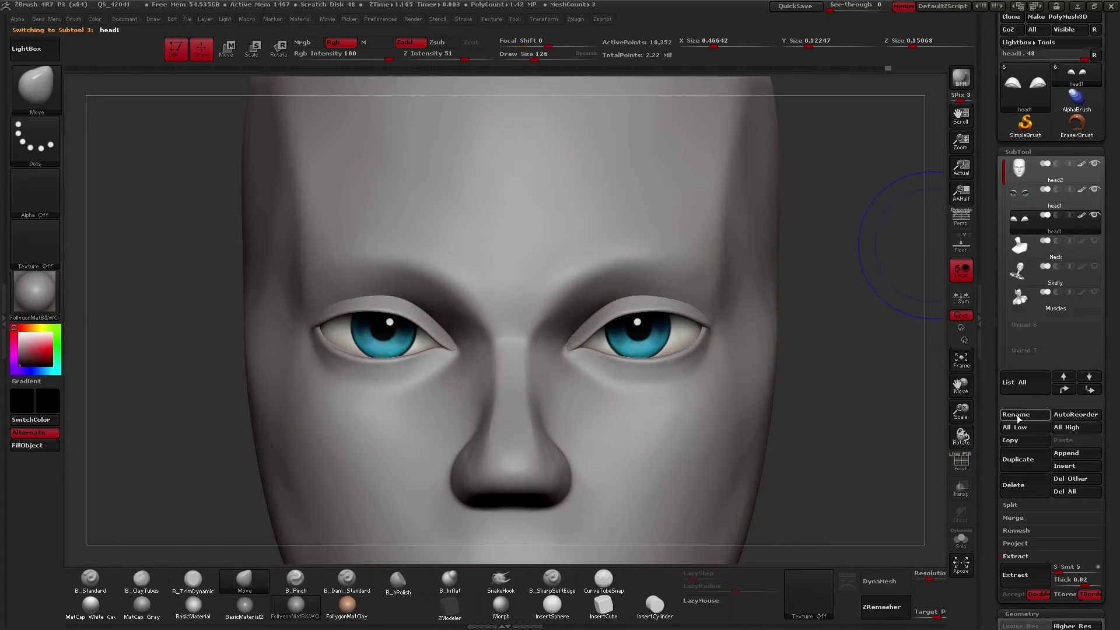
{"action": "left_click", "coordinate": [1026, 459]}
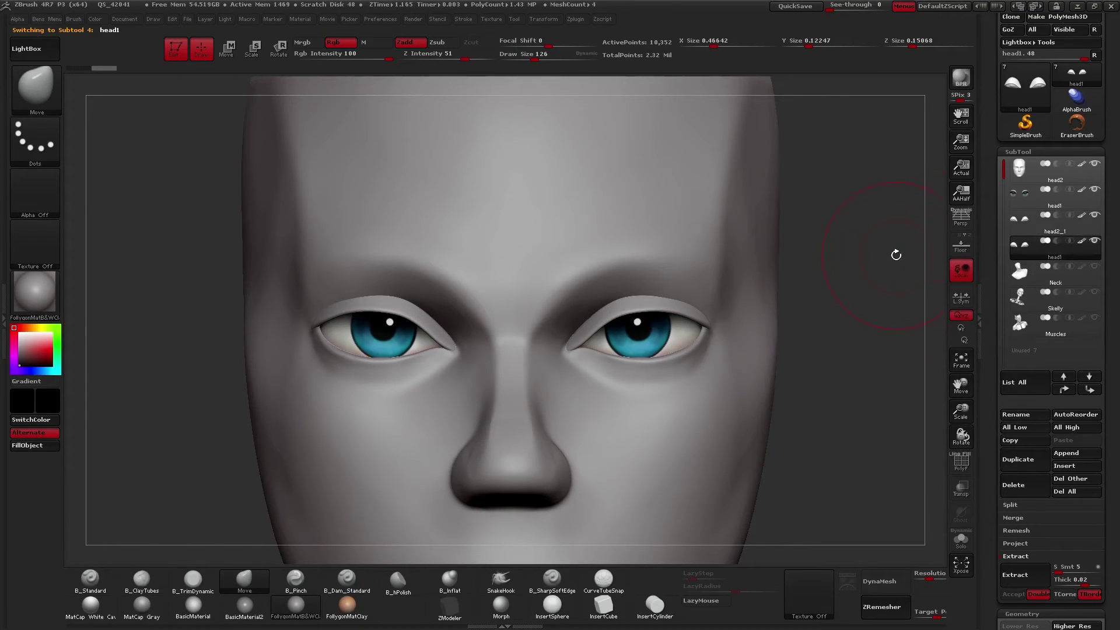
{"action": "left_click_drag", "start_coordinate": [994, 321], "coordinate": [1004, 291]}
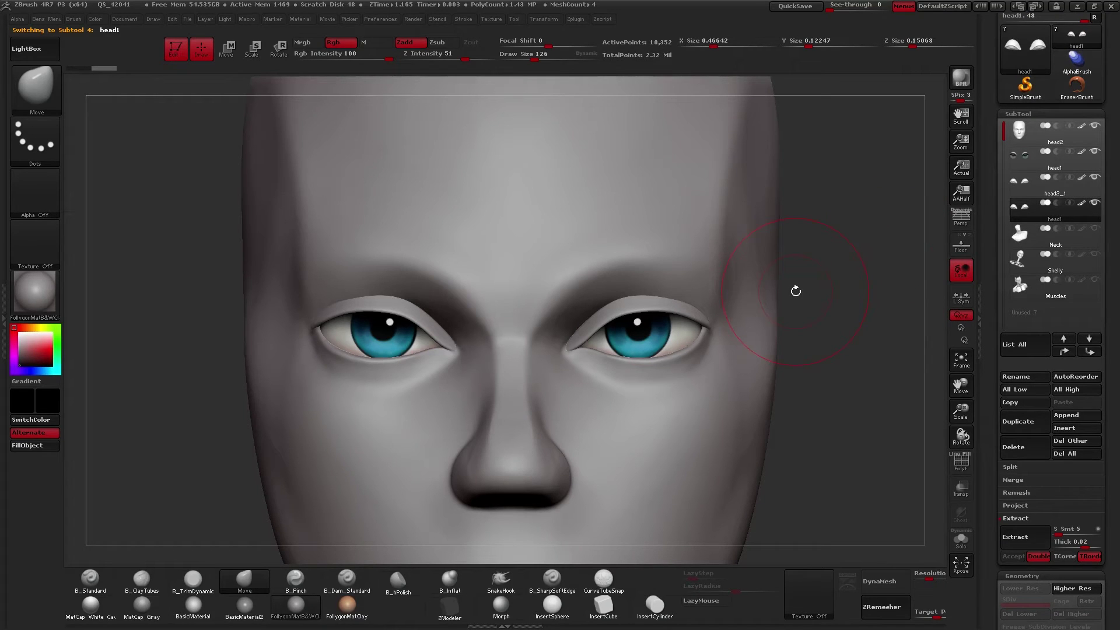
Step: Choose the CurveTubeSnap brush for the duplicated upper eyelids
{"action": "left_click", "coordinate": [618, 581]}
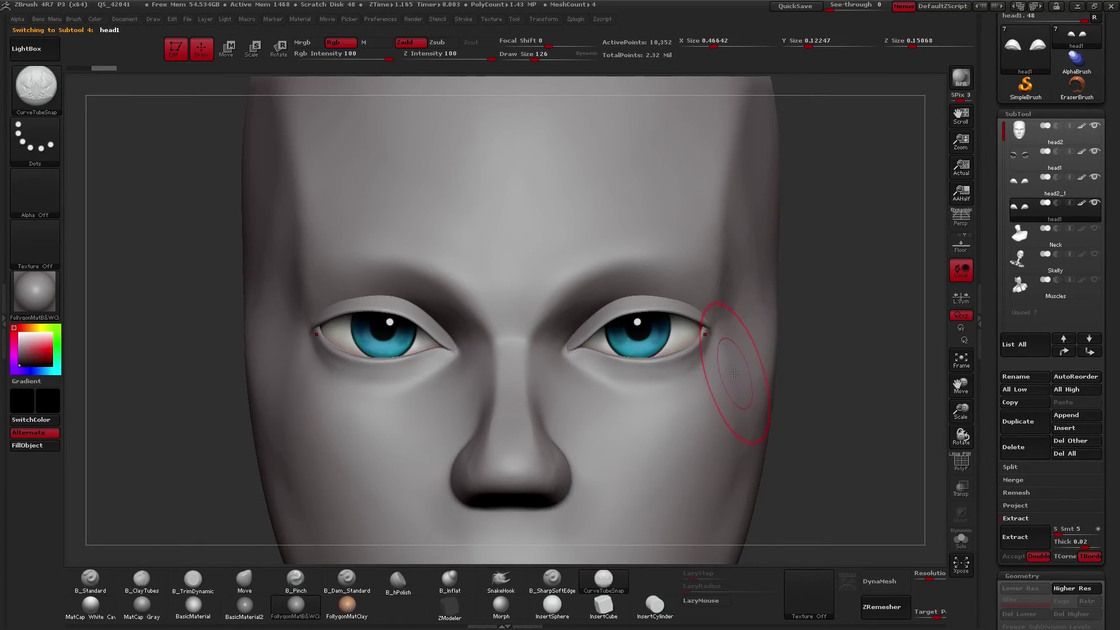
{"action": "key", "text": "b"}
{"action": "key", "text": "c"}
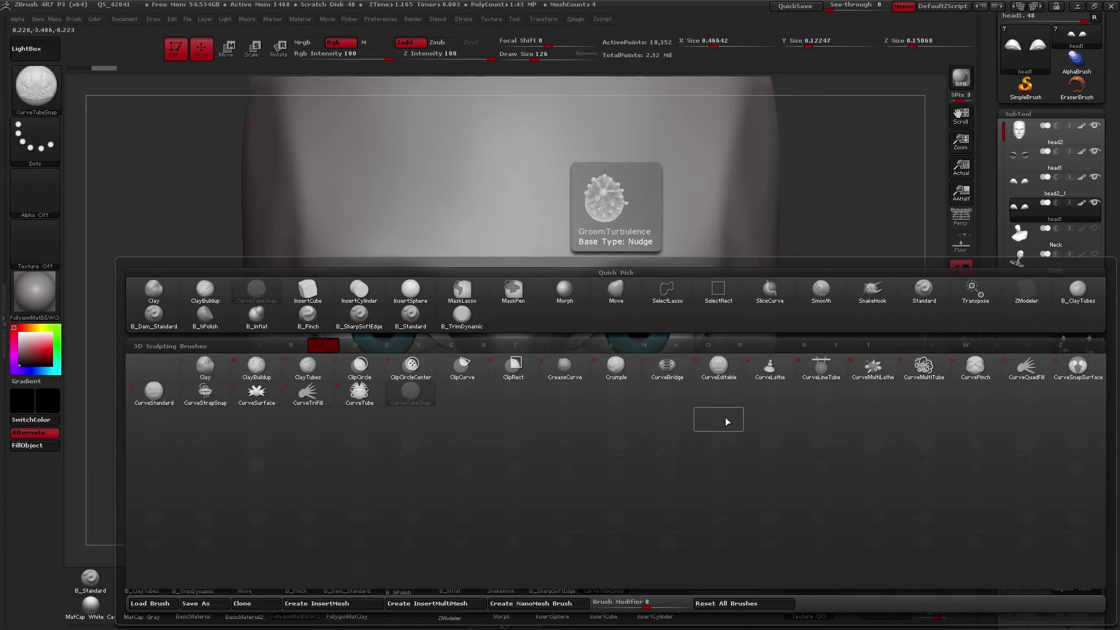
{"action": "key", "text": "t"}
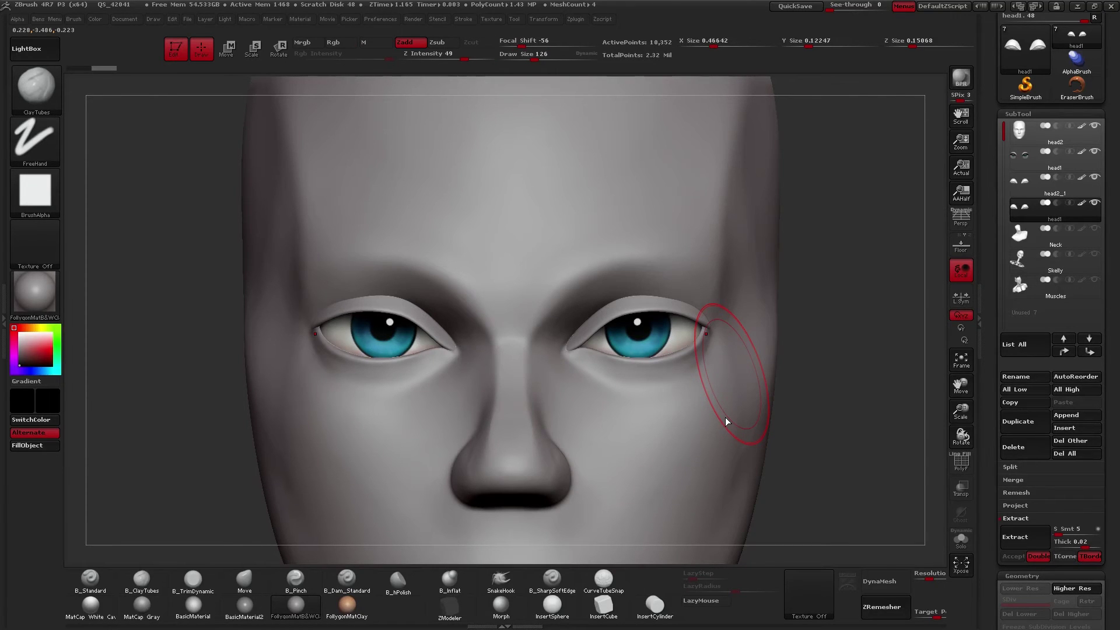
{"action": "key", "text": "b"}
{"action": "key", "text": "c"}
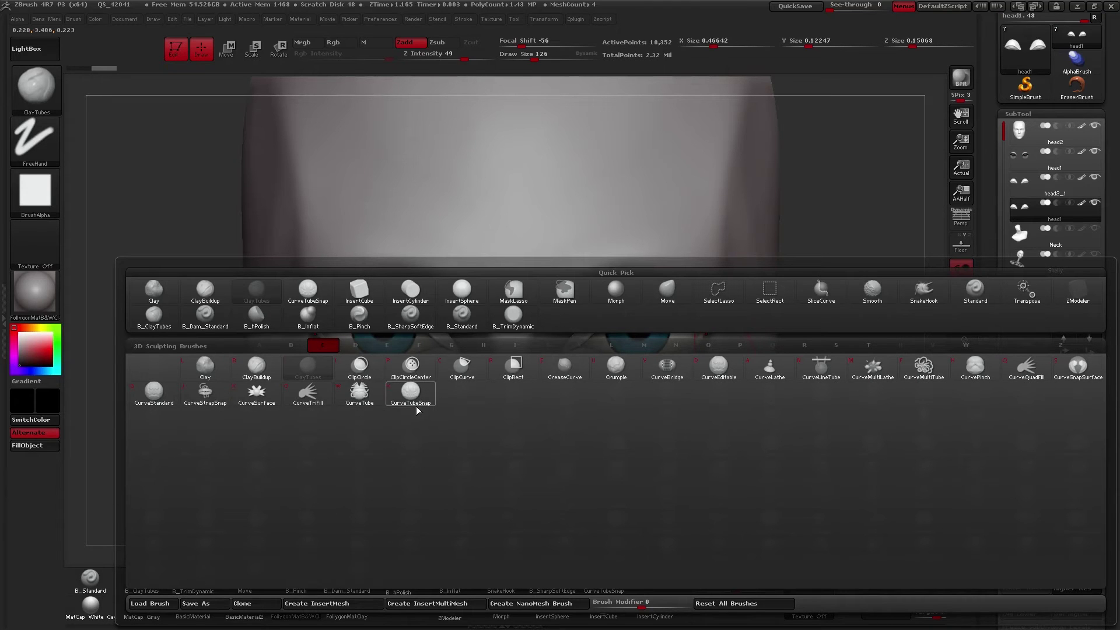
{"action": "mouse_move", "coordinate": [418, 401]}
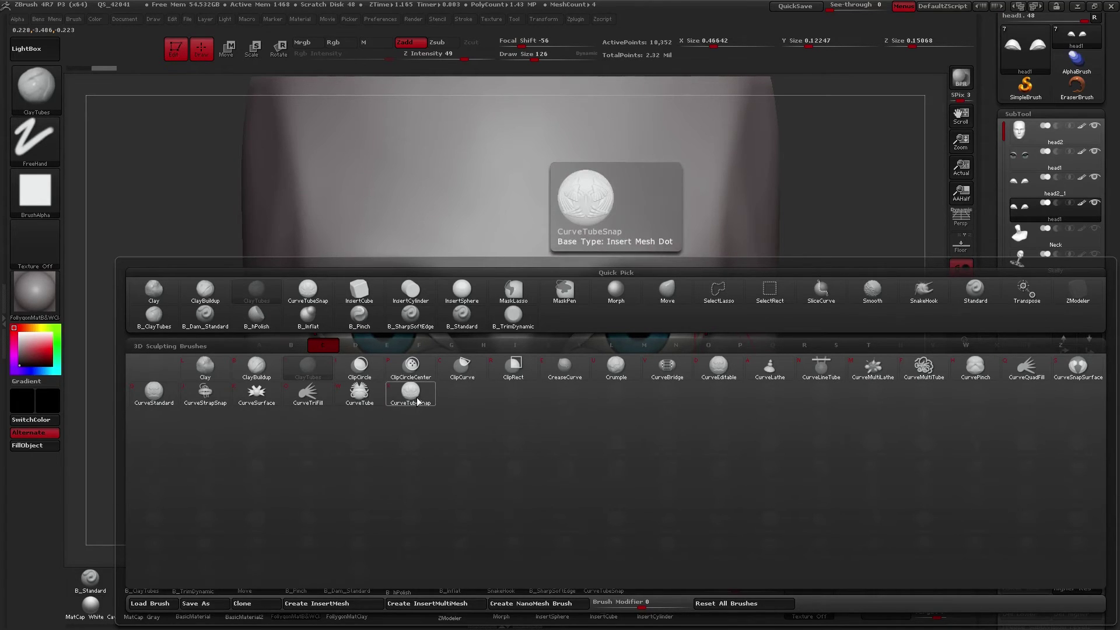
{"action": "left_click", "coordinate": [418, 401]}
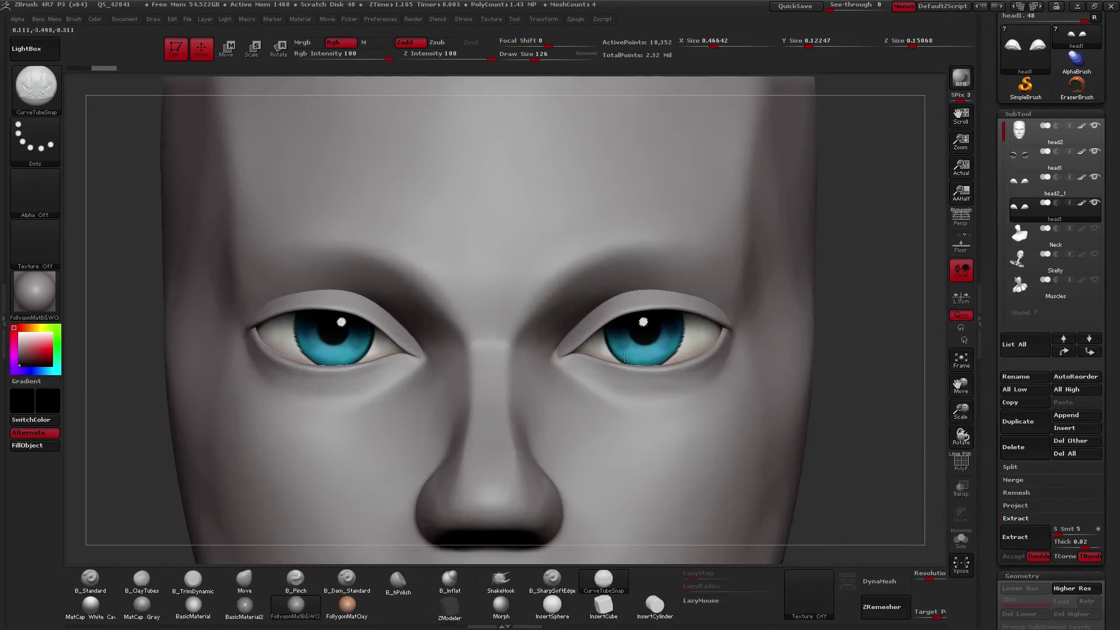
Step: Draw a curve tube along the lower edge of the upper eyelids from inner to outer corner at draw size 82
{"action": "right_click_drag", "start_coordinate": [627, 367], "coordinate": [589, 399], "text": "ctrl"}
{"action": "key", "text": "space"}
{"action": "left_click", "coordinate": [617, 340]}
{"action": "right_click_drag", "start_coordinate": [637, 314], "coordinate": [595, 333], "text": "alt"}
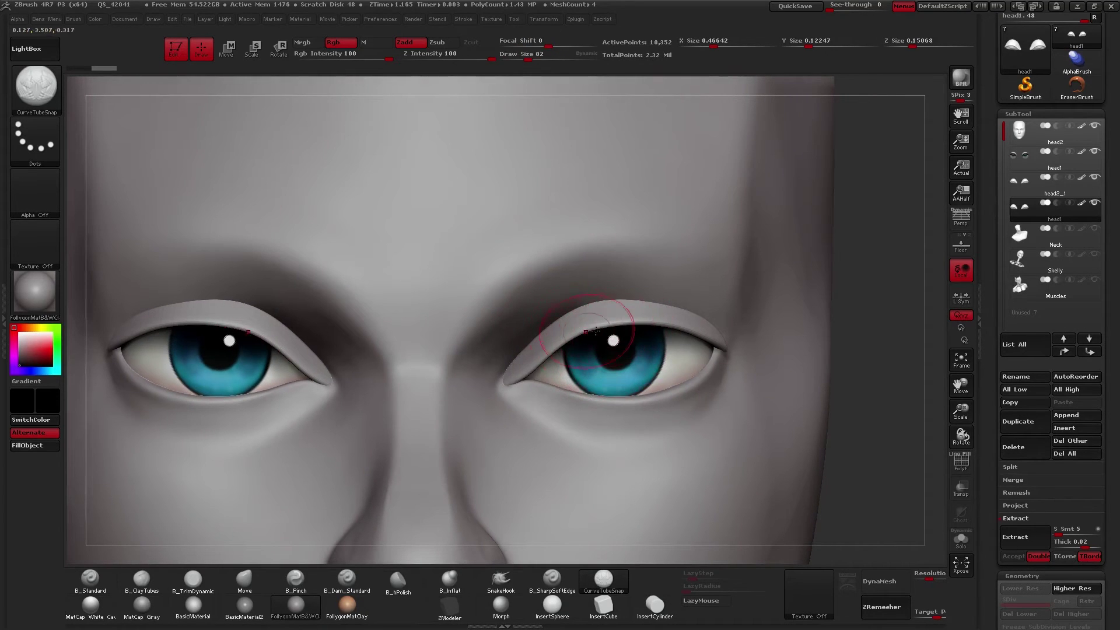
{"action": "mouse_move", "coordinate": [549, 380]}
{"action": "right_mouse_down"}
{"action": "mouse_move", "coordinate": [530, 387]}
{"action": "mouse_move", "coordinate": [549, 372]}
{"action": "right_mouse_up"}
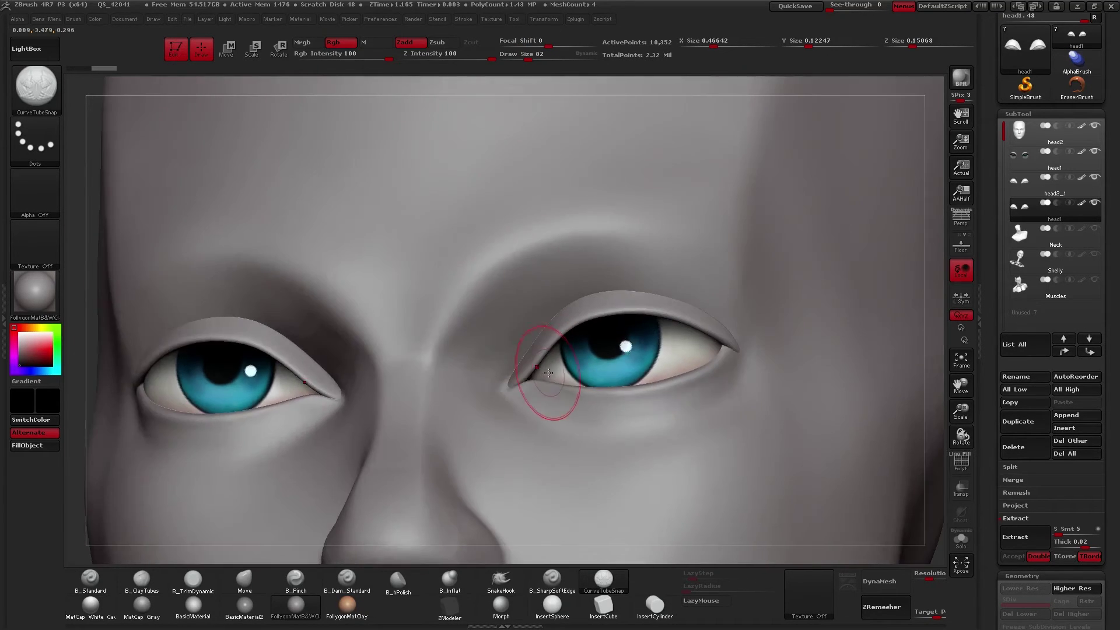
{"action": "key", "text": "shift+f"}
{"action": "key", "text": "shift+f"}
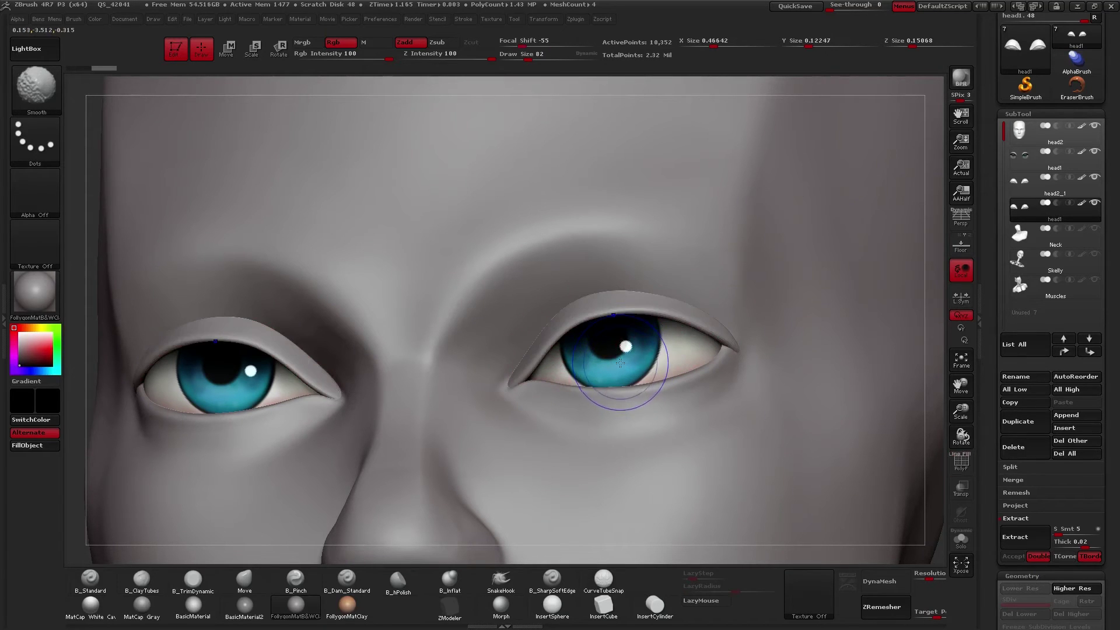
{"action": "left_click_drag", "start_coordinate": [996, 292], "coordinate": [999, 235]}
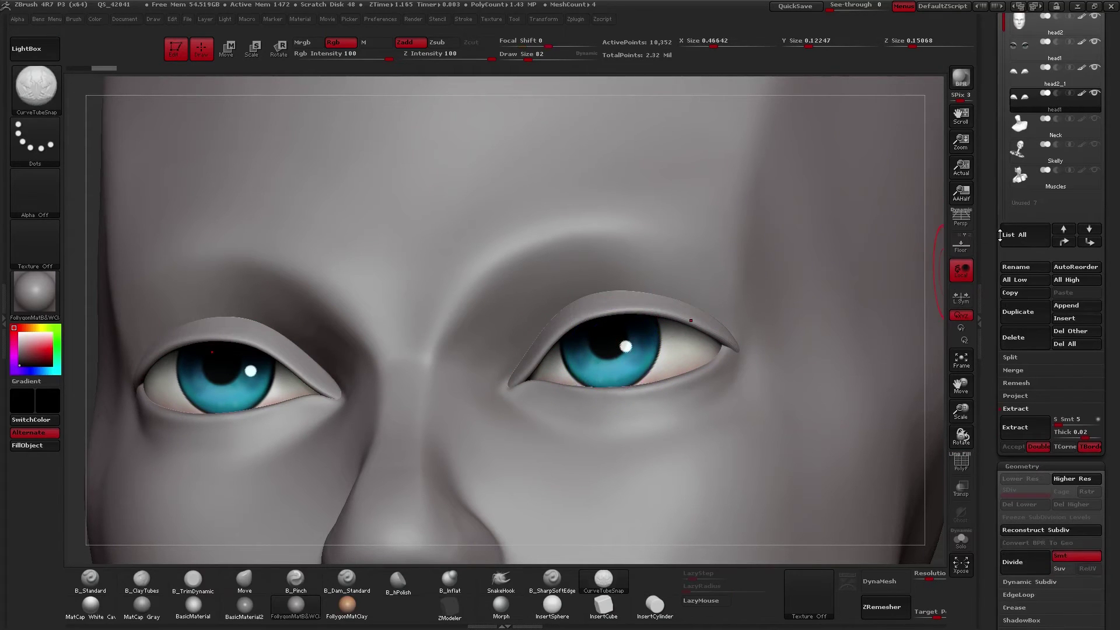
{"action": "left_click_drag", "start_coordinate": [995, 329], "coordinate": [996, 481]}
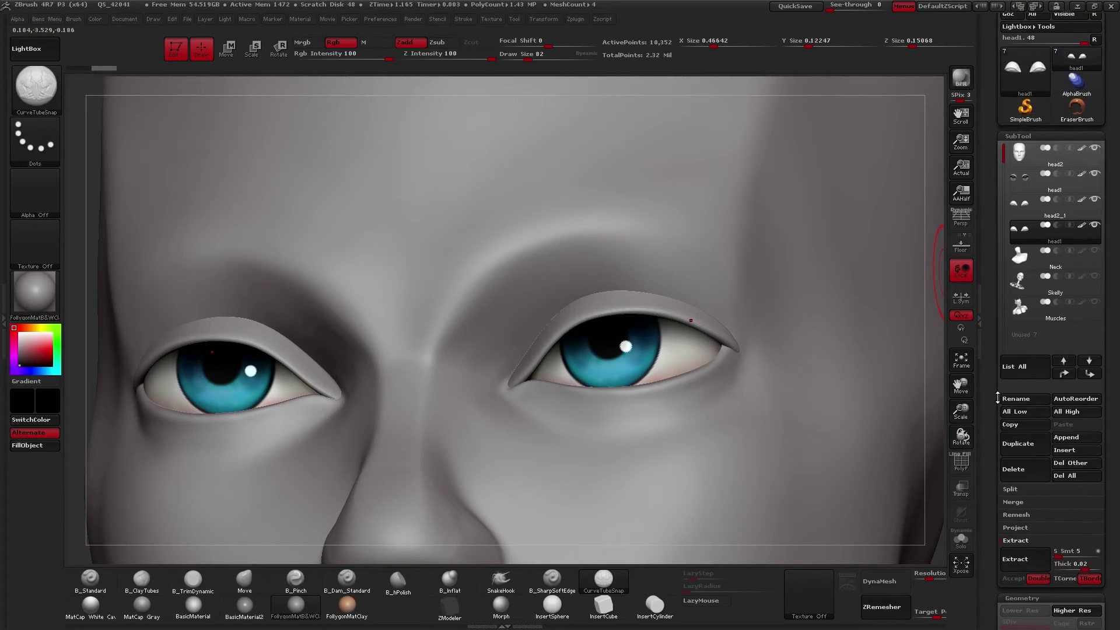
{"action": "right_click_drag", "start_coordinate": [607, 382], "coordinate": [575, 336], "text": "ctrl"}
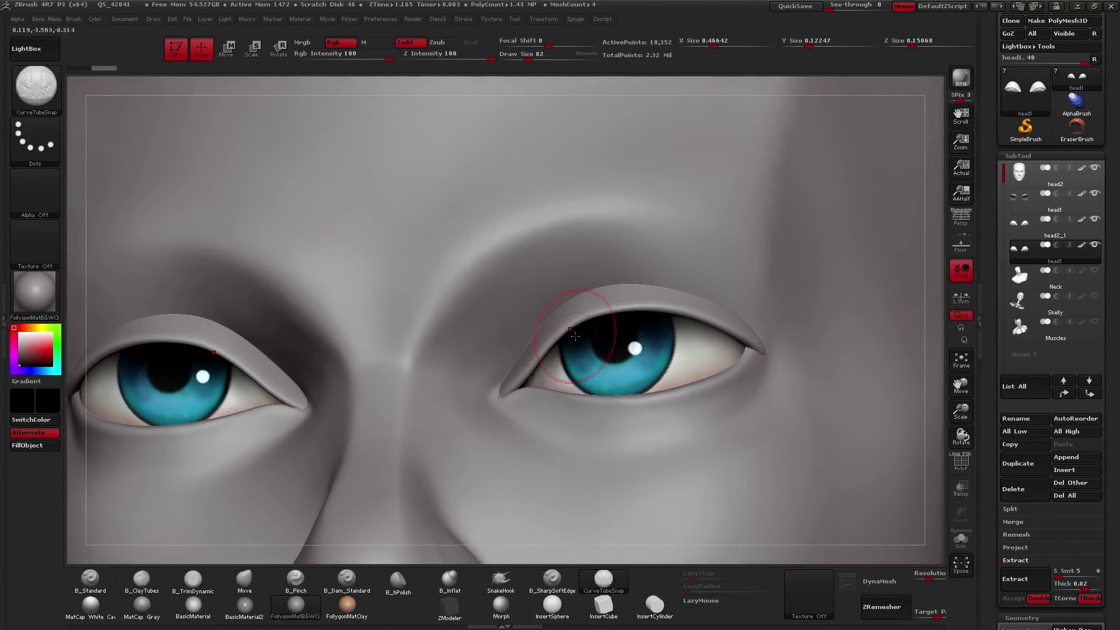
{"action": "key", "text": "alt+s"}
{"action": "key", "text": "alt+s"}
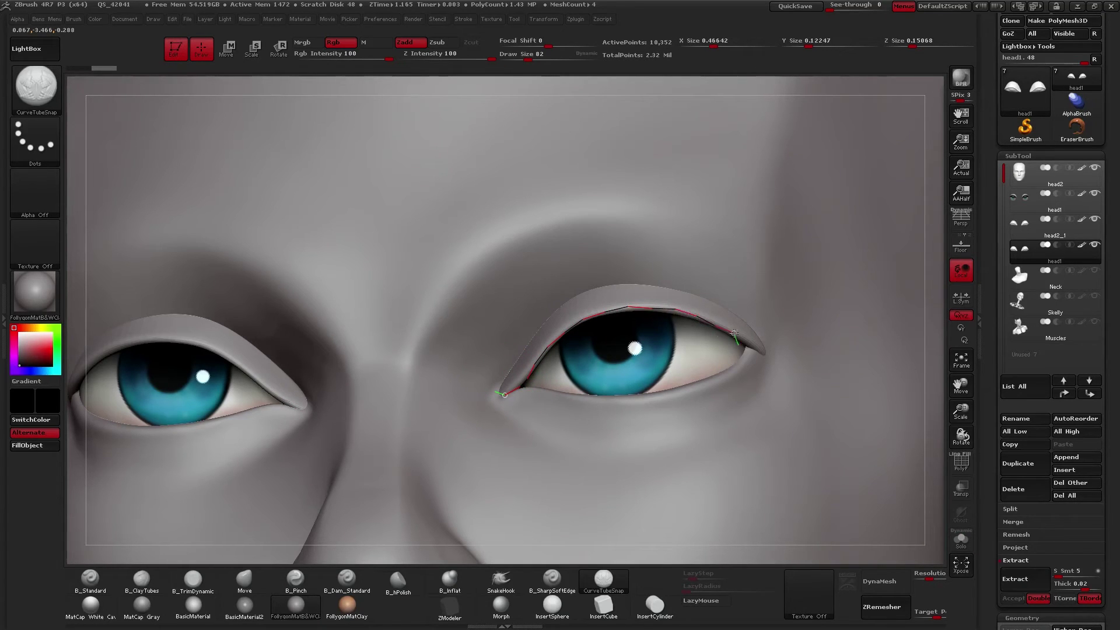
{"action": "left_click", "coordinate": [719, 341]}
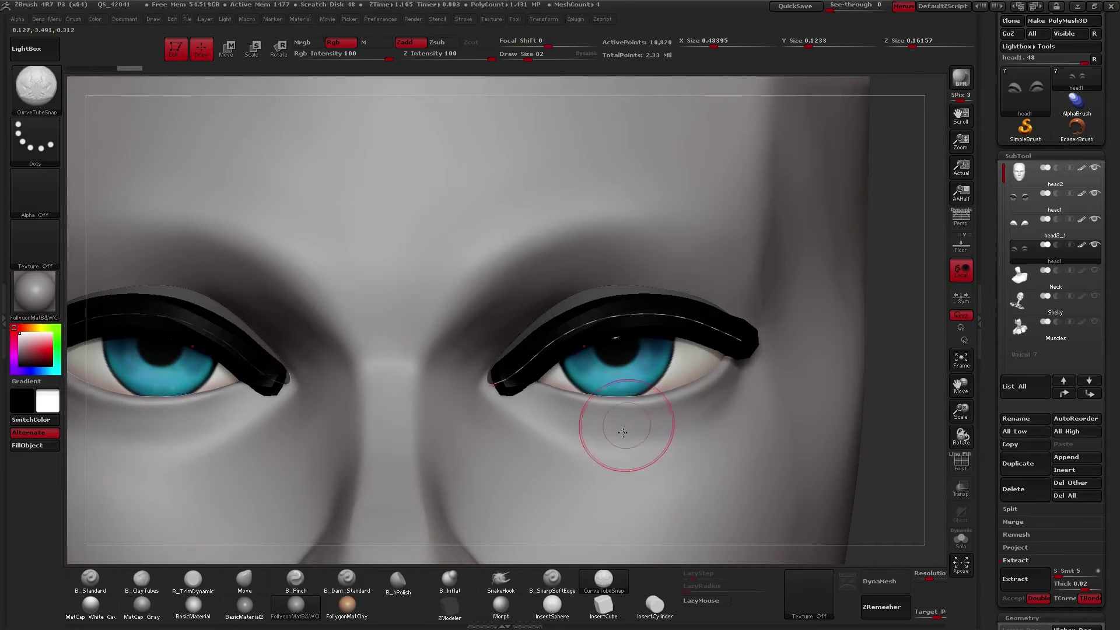
Step: Turn off polypaint display on the duplicated eyelid subtool and thin the curve tube to draw size 37
{"action": "left_click", "coordinate": [1082, 245]}
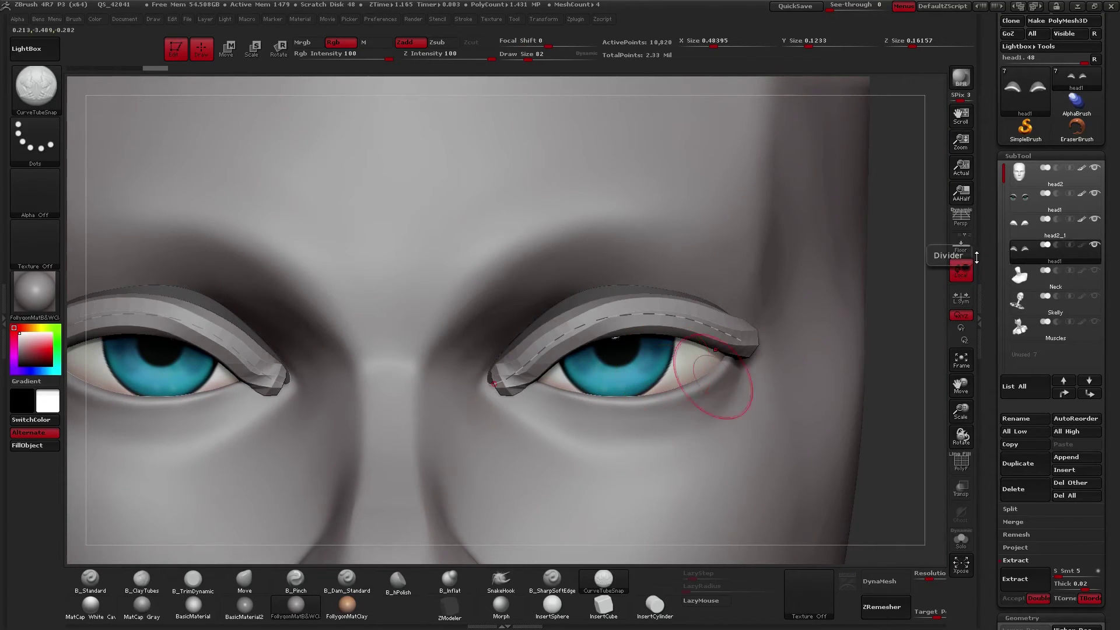
{"action": "key", "text": "space"}
{"action": "left_click_drag", "start_coordinate": [899, 308], "coordinate": [901, 309]}
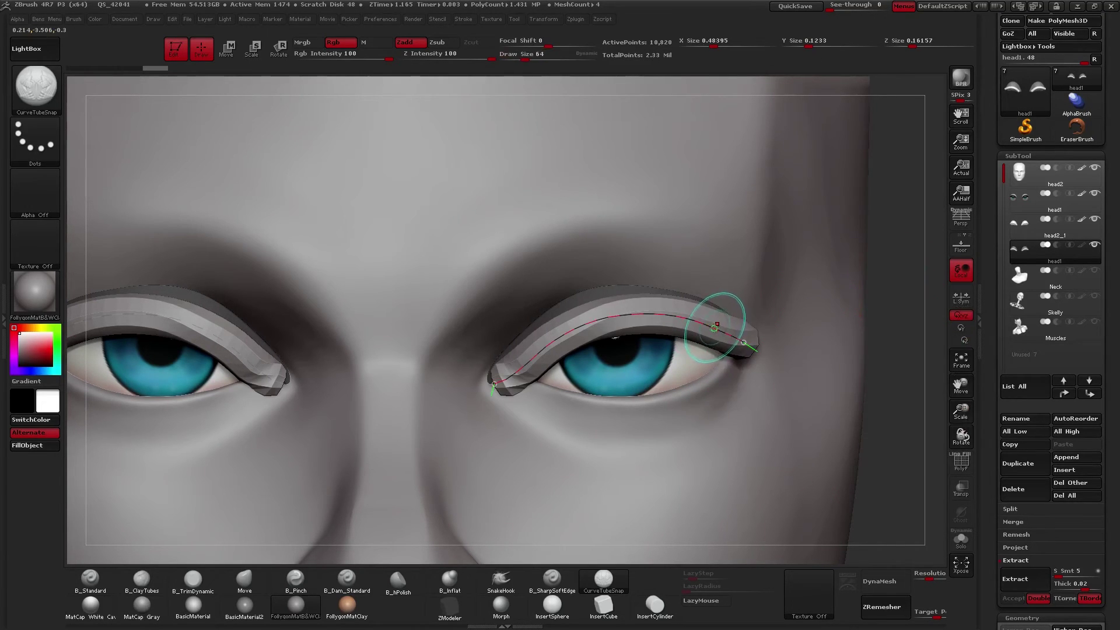
{"action": "key", "text": "space"}
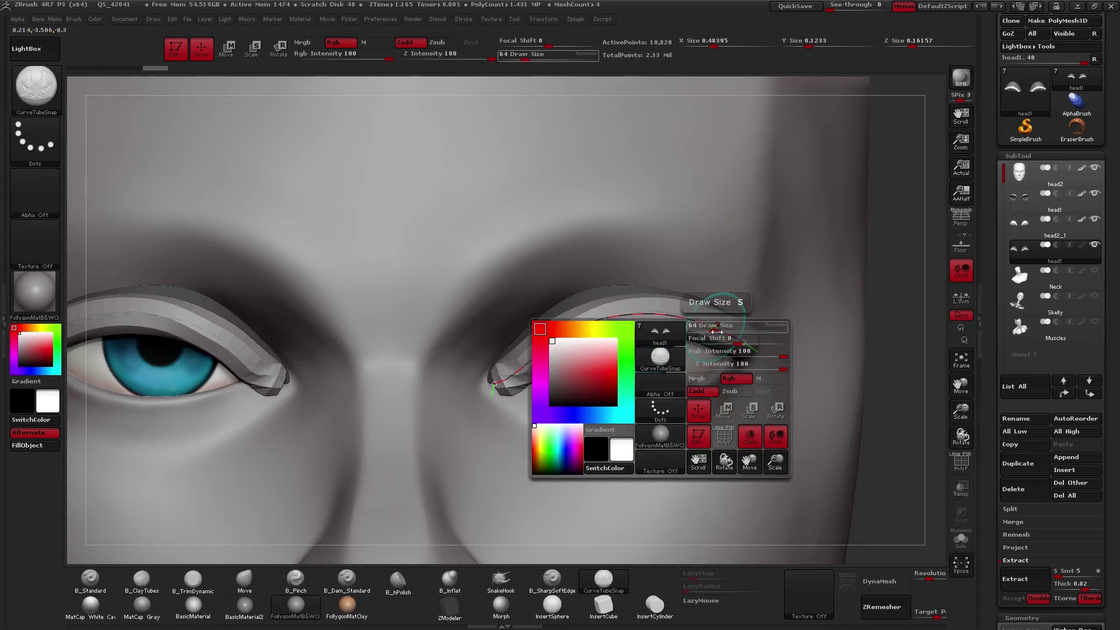
{"action": "key", "text": "space"}
{"action": "left_click_drag", "start_coordinate": [898, 289], "coordinate": [887, 290]}
{"action": "left_click", "coordinate": [733, 341]}
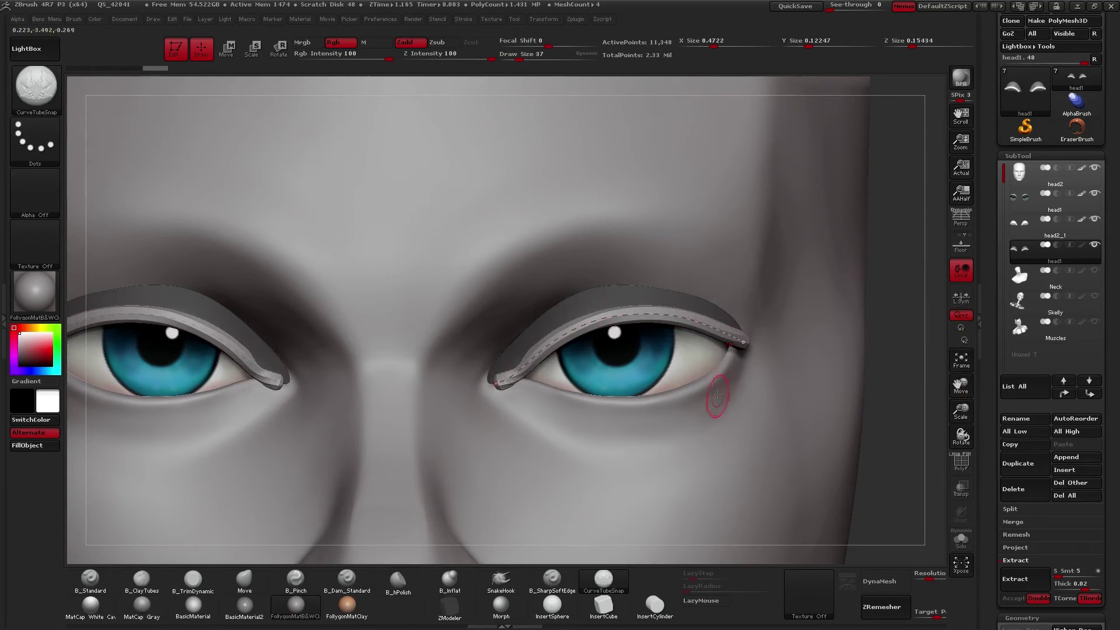
Step: Refit the curve tube along the upper eyelid edge from inner to outer corner and thin it to draw size 26
{"action": "right_click_drag", "start_coordinate": [719, 393], "coordinate": [683, 394]}
{"action": "left_click_drag", "start_coordinate": [683, 393], "coordinate": [720, 380]}
{"action": "right_click_drag", "start_coordinate": [714, 379], "coordinate": [677, 381]}
{"action": "left_click_drag", "start_coordinate": [757, 351], "coordinate": [757, 354]}
{"action": "mouse_move", "coordinate": [752, 361]}
{"action": "right_mouse_down"}
{"action": "mouse_move", "coordinate": [732, 360]}
{"action": "mouse_move", "coordinate": [778, 358]}
{"action": "right_mouse_up"}
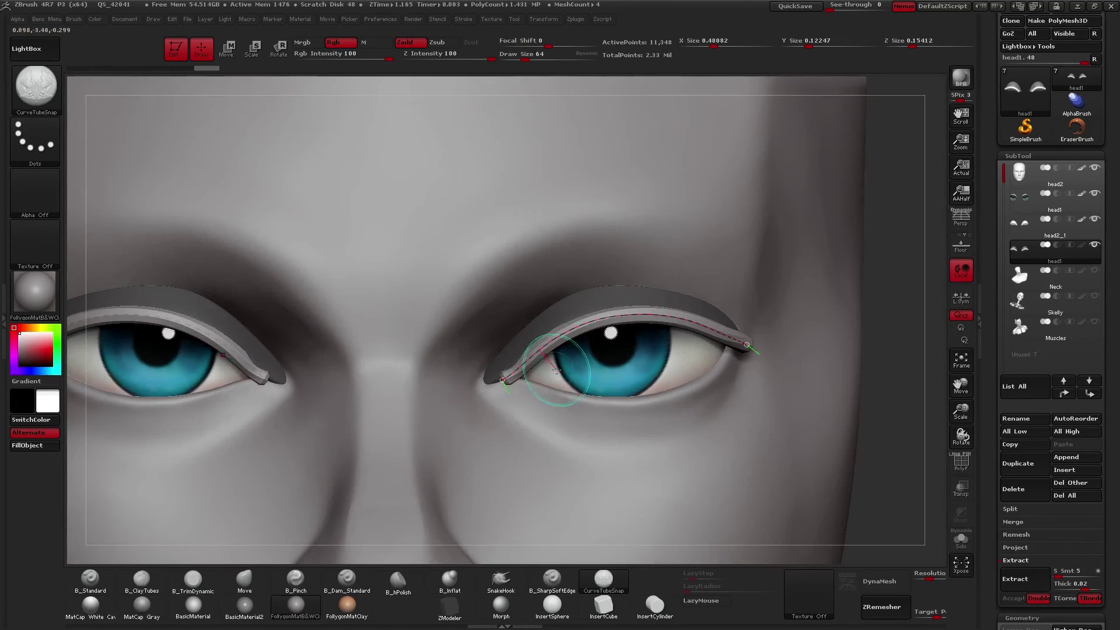
{"action": "mouse_move", "coordinate": [739, 419]}
{"action": "left_mouse_down"}
{"action": "mouse_move", "coordinate": [700, 413]}
{"action": "mouse_move", "coordinate": [871, 252]}
{"action": "left_mouse_up"}
{"action": "left_click", "coordinate": [736, 340]}
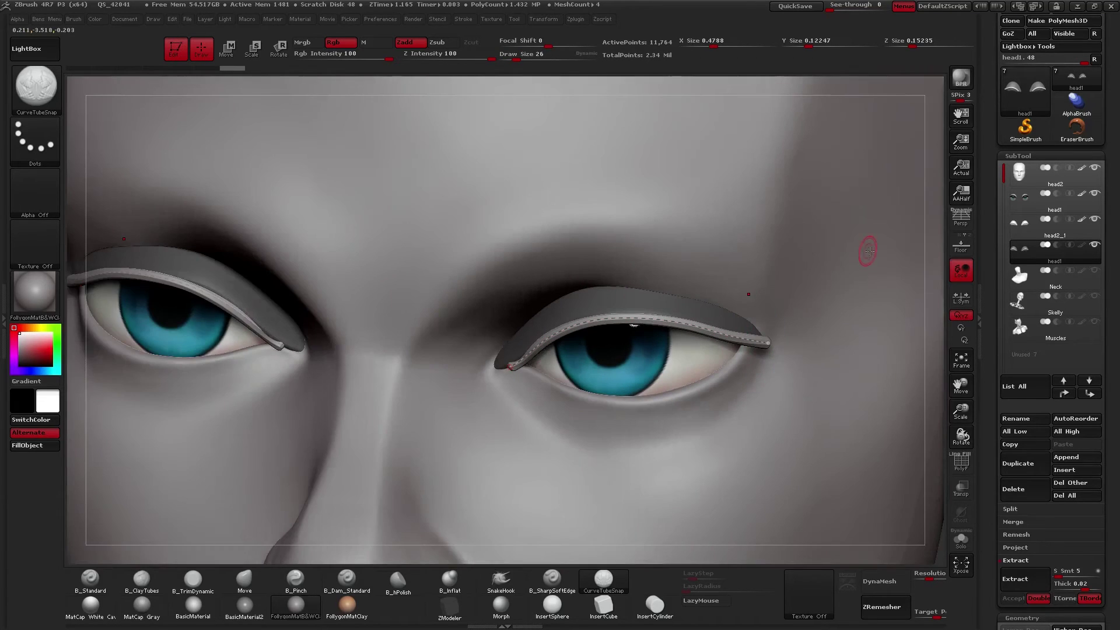
Step: Show the polygroup wireframe and isolate the curve tube's polygroup in solo view
{"action": "key", "text": "shift+f"}
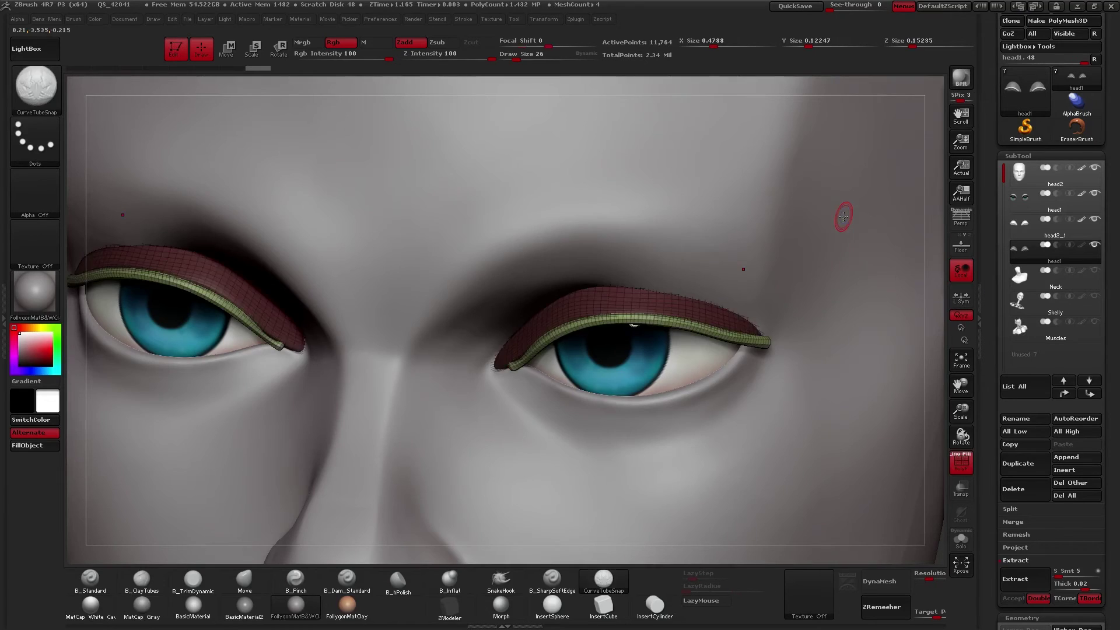
{"action": "key", "text": "shift+s"}
{"action": "right_click_drag", "start_coordinate": [702, 359], "coordinate": [723, 318], "text": "shift"}
{"action": "left_click", "coordinate": [770, 327], "text": "ctrl+shift"}
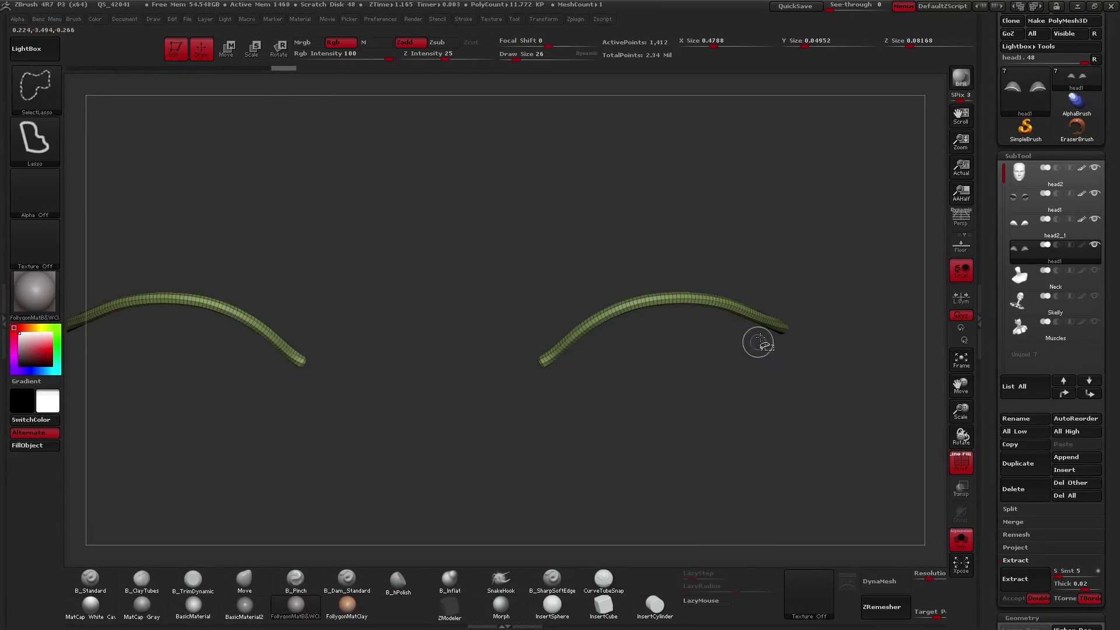
Step: Delete the hidden eyelid geometry from the duplicated subtool so only the tube strip remains, and show the other subtools again
{"action": "scroll", "coordinate": [1019, 359], "scroll_direction": "down", "scroll_amount": 5}
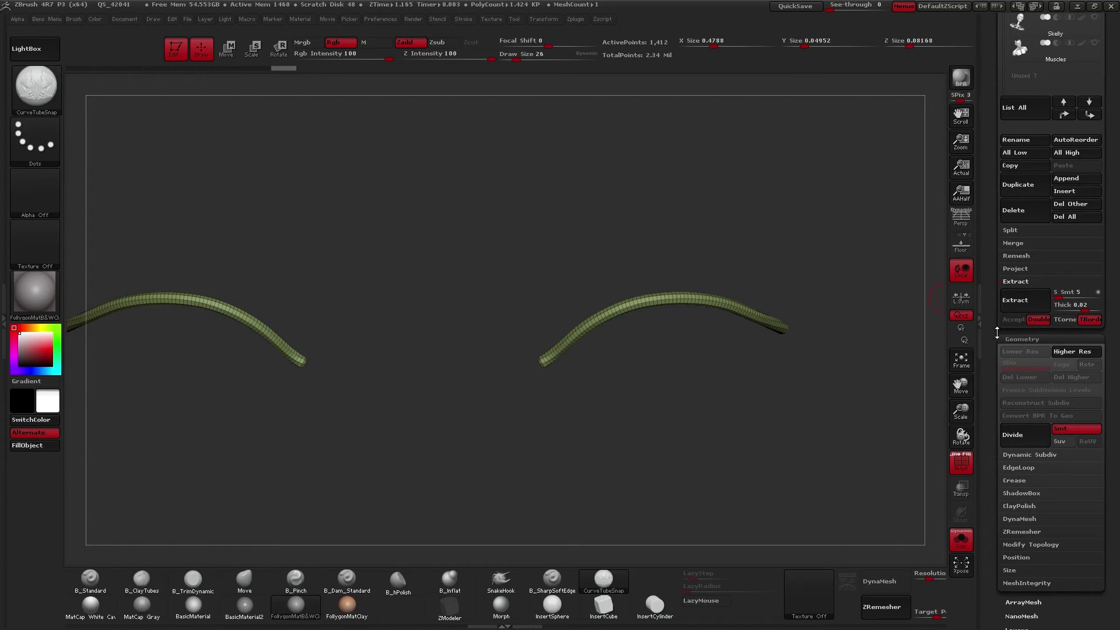
{"action": "left_click_drag", "start_coordinate": [997, 332], "coordinate": [997, 280]}
{"action": "key", "text": "space"}
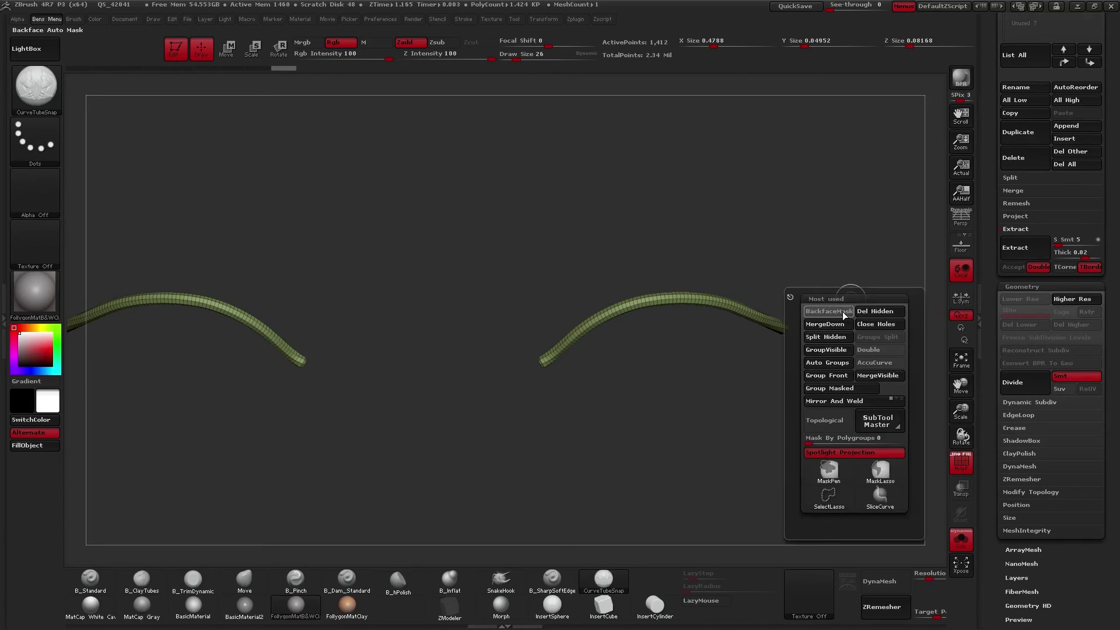
{"action": "left_click", "coordinate": [875, 313]}
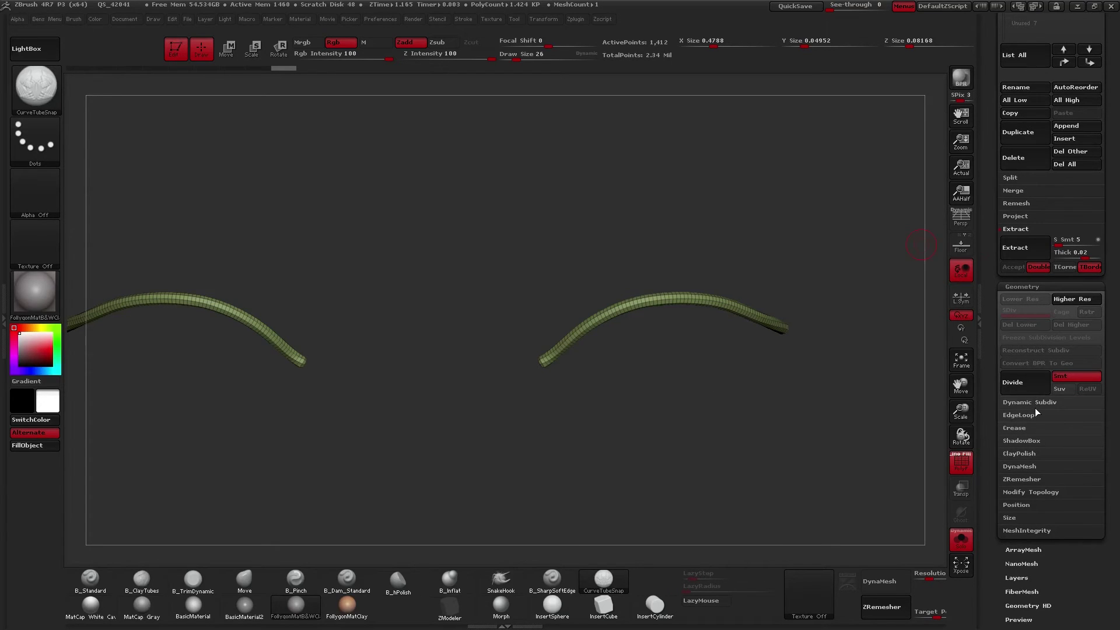
{"action": "left_click", "coordinate": [1040, 492]}
{"action": "mouse_move", "coordinate": [999, 469]}
{"action": "left_mouse_down"}
{"action": "mouse_move", "coordinate": [994, 338]}
{"action": "mouse_move", "coordinate": [1010, 367]}
{"action": "mouse_move", "coordinate": [1005, 458]}
{"action": "left_mouse_up"}
{"action": "left_click", "coordinate": [1014, 357]}
{"action": "left_click", "coordinate": [799, 367]}
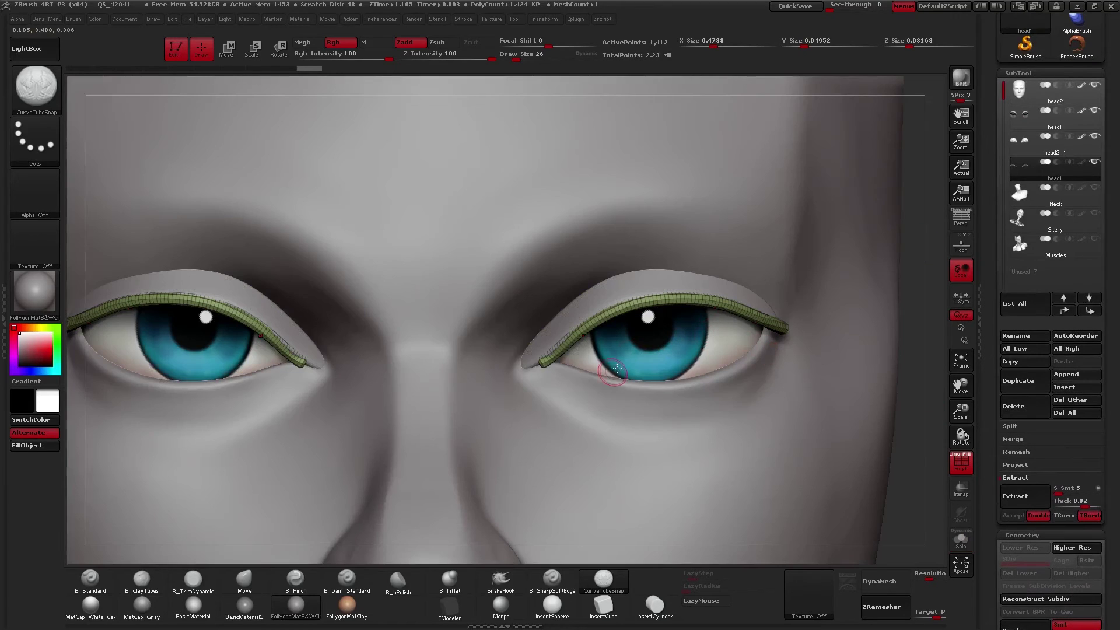
Step: Reshape the tube strip's inner ends with the Move brush to fit the inner eye corners, with the wireframe hidden
{"action": "key", "text": "b"}
{"action": "key", "text": "m"}
{"action": "key", "text": "v"}
{"action": "key", "text": "space"}
{"action": "left_click_drag", "start_coordinate": [596, 362], "coordinate": [600, 363]}
{"action": "key", "text": "shift+f"}
{"action": "right_click_drag", "start_coordinate": [558, 358], "coordinate": [552, 380], "text": "ctrl"}
{"action": "left_click_drag", "start_coordinate": [542, 372], "coordinate": [521, 381]}
{"action": "right_click_drag", "start_coordinate": [533, 377], "coordinate": [531, 328]}
{"action": "mouse_move", "coordinate": [531, 368]}
{"action": "left_mouse_down"}
{"action": "mouse_move", "coordinate": [526, 375]}
{"action": "mouse_move", "coordinate": [567, 342]}
{"action": "left_mouse_up"}
Step: Raise the lash strip to subdivision level 3 and smooth it along the upper eyelid
{"action": "key", "text": "d"}
{"action": "key", "text": "d"}
{"action": "key", "text": "shift"}
{"action": "left_click_drag", "start_coordinate": [512, 379], "coordinate": [646, 286], "text": "shift"}
{"action": "left_click_drag", "start_coordinate": [646, 285], "coordinate": [591, 316], "text": "shift"}
{"action": "left_click_drag", "start_coordinate": [542, 365], "coordinate": [558, 400]}
{"action": "left_click_drag", "start_coordinate": [618, 309], "coordinate": [583, 326], "text": "shift"}
{"action": "left_click_drag", "start_coordinate": [716, 314], "coordinate": [837, 319]}
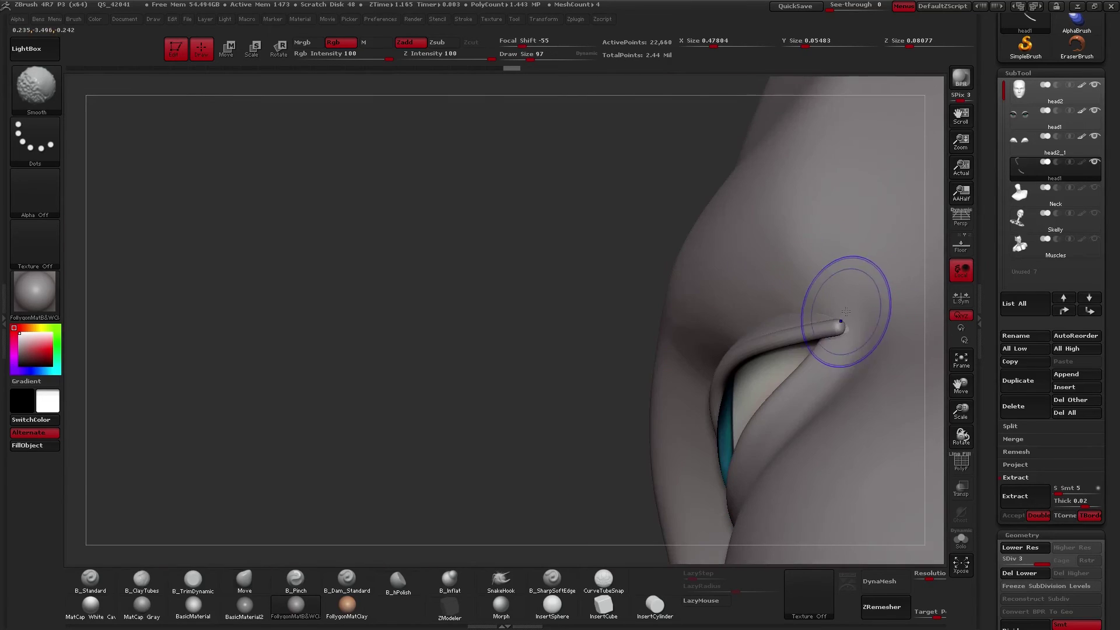
Step: At subdivision level 1, move the strip's outer ends against the outer eye corners at draw size 136, and return to level 3
{"action": "key", "text": "shift+d"}
{"action": "key", "text": "shift+d"}
{"action": "right_click_drag", "start_coordinate": [844, 327], "coordinate": [814, 329]}
{"action": "left_click_drag", "start_coordinate": [842, 328], "coordinate": [848, 332]}
{"action": "mouse_move", "coordinate": [848, 331]}
{"action": "right_mouse_down"}
{"action": "mouse_move", "coordinate": [832, 313]}
{"action": "mouse_move", "coordinate": [839, 355]}
{"action": "mouse_move", "coordinate": [860, 347]}
{"action": "right_mouse_up"}
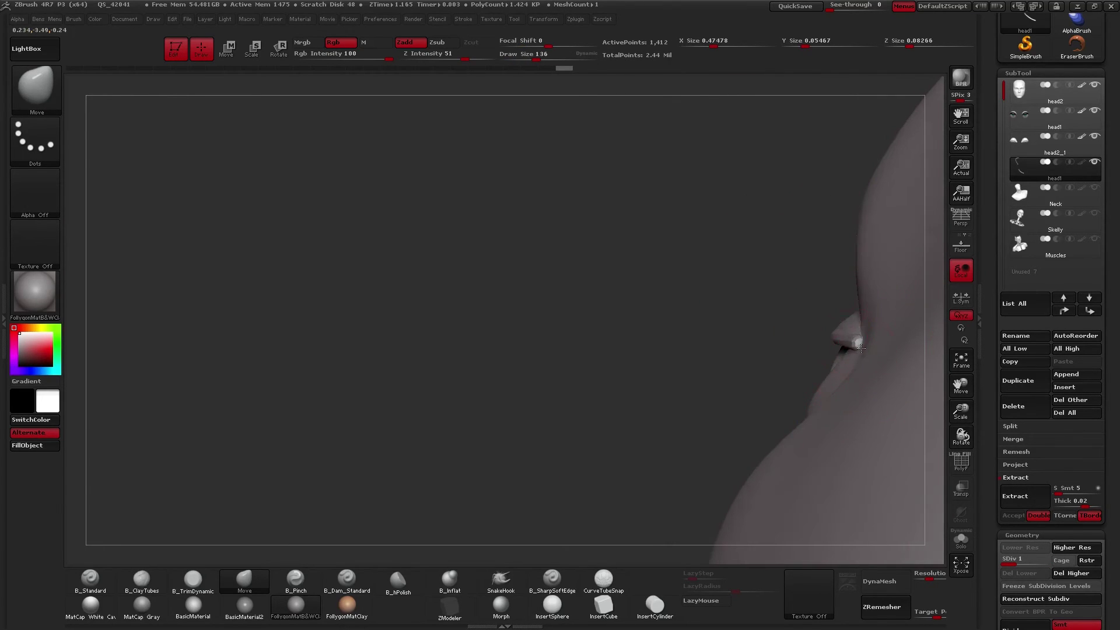
{"action": "left_click_drag", "start_coordinate": [866, 353], "coordinate": [861, 352]}
{"action": "mouse_move", "coordinate": [862, 351]}
{"action": "right_mouse_down"}
{"action": "mouse_move", "coordinate": [886, 353]}
{"action": "mouse_move", "coordinate": [875, 352]}
{"action": "right_mouse_up"}
{"action": "left_click_drag", "start_coordinate": [875, 353], "coordinate": [861, 356]}
{"action": "right_click_drag", "start_coordinate": [861, 356], "coordinate": [947, 351]}
{"action": "left_click_drag", "start_coordinate": [872, 352], "coordinate": [868, 354]}
{"action": "right_click_drag", "start_coordinate": [868, 350], "coordinate": [876, 242]}
{"action": "key", "text": "d"}
{"action": "key", "text": "d"}
{"action": "right_click_drag", "start_coordinate": [851, 330], "coordinate": [740, 356], "text": "ctrl"}
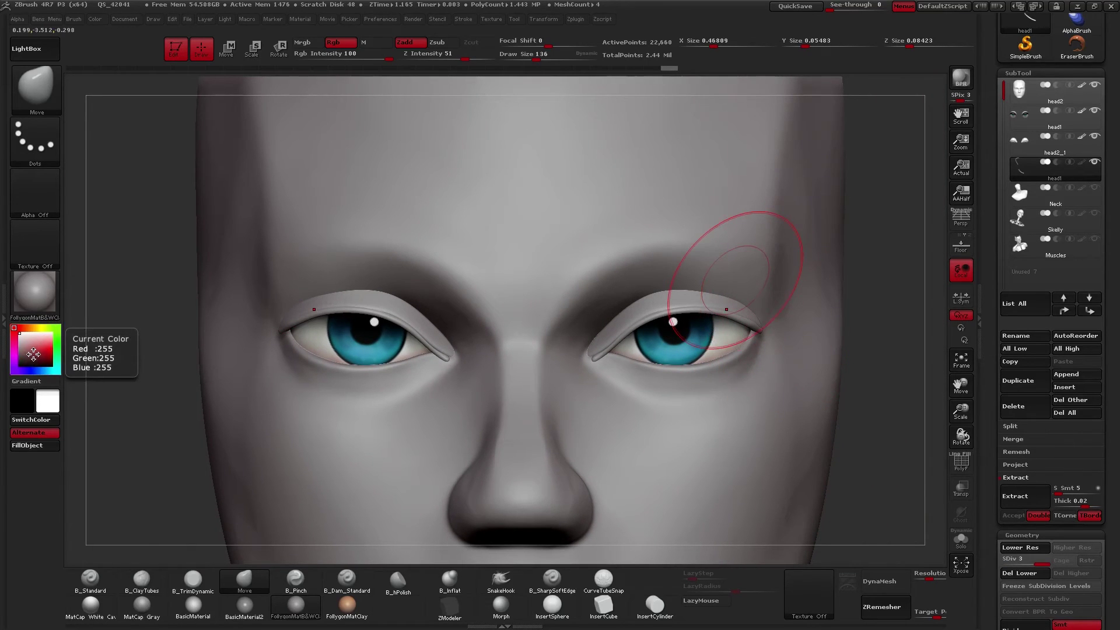
Step: Select the B_Standard brush, the SkinShade4 material and black as the fill colour
{"action": "key", "text": "1"}
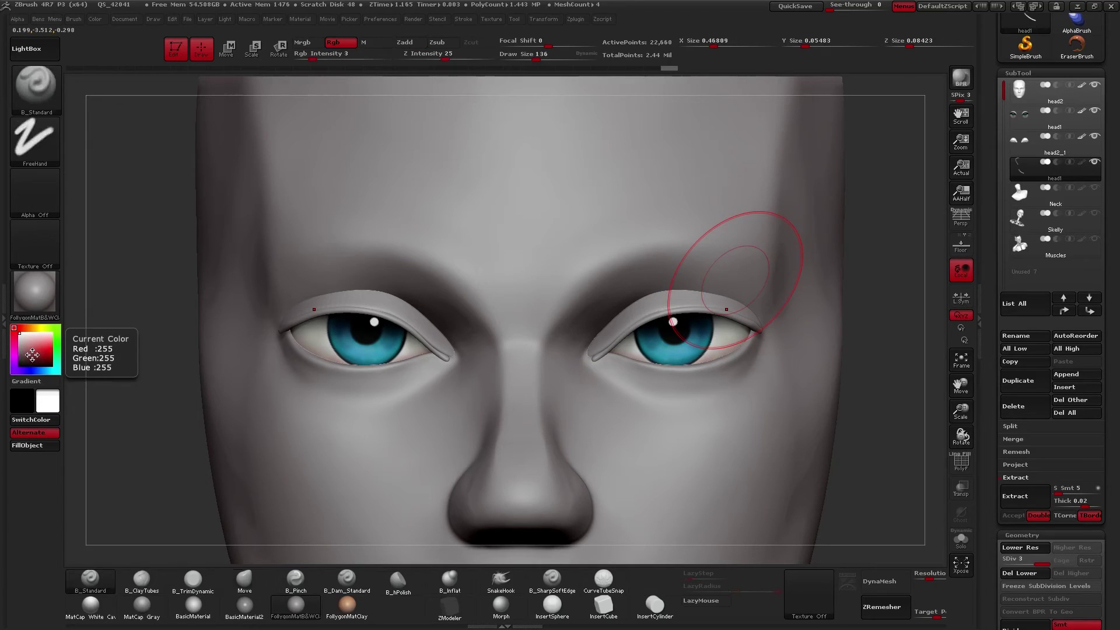
{"action": "left_click", "coordinate": [42, 286]}
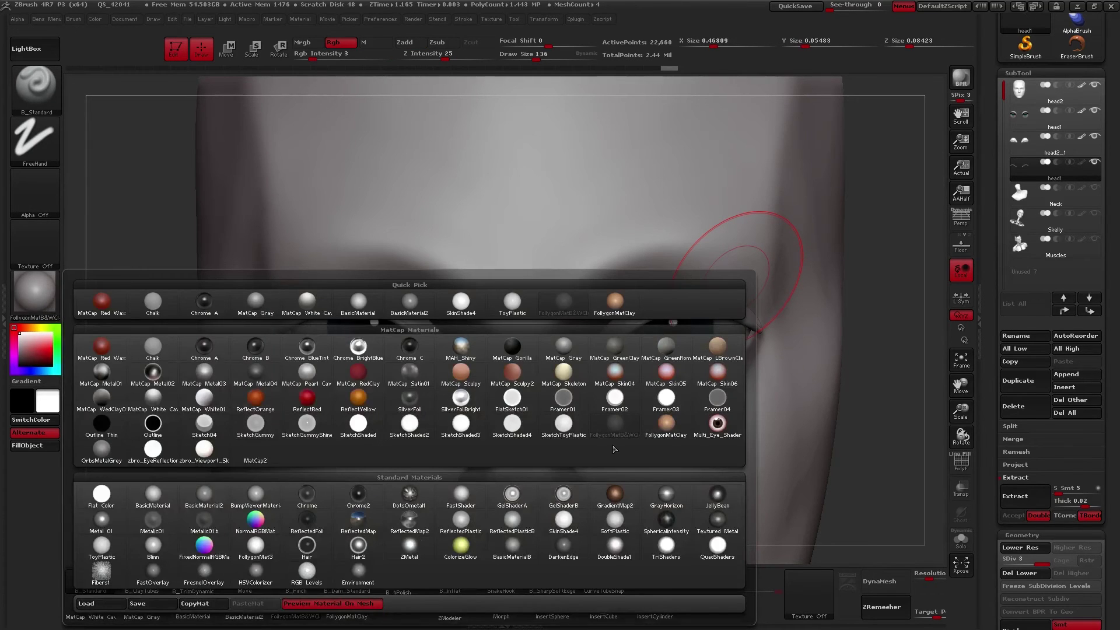
{"action": "left_click", "coordinate": [563, 518]}
{"action": "left_click", "coordinate": [35, 349]}
Step: Fill the lash strip with black SkinShade4 using Mrgb at RGB intensity 100, and restore the grey Folygon material for the head
{"action": "left_click", "coordinate": [36, 445]}
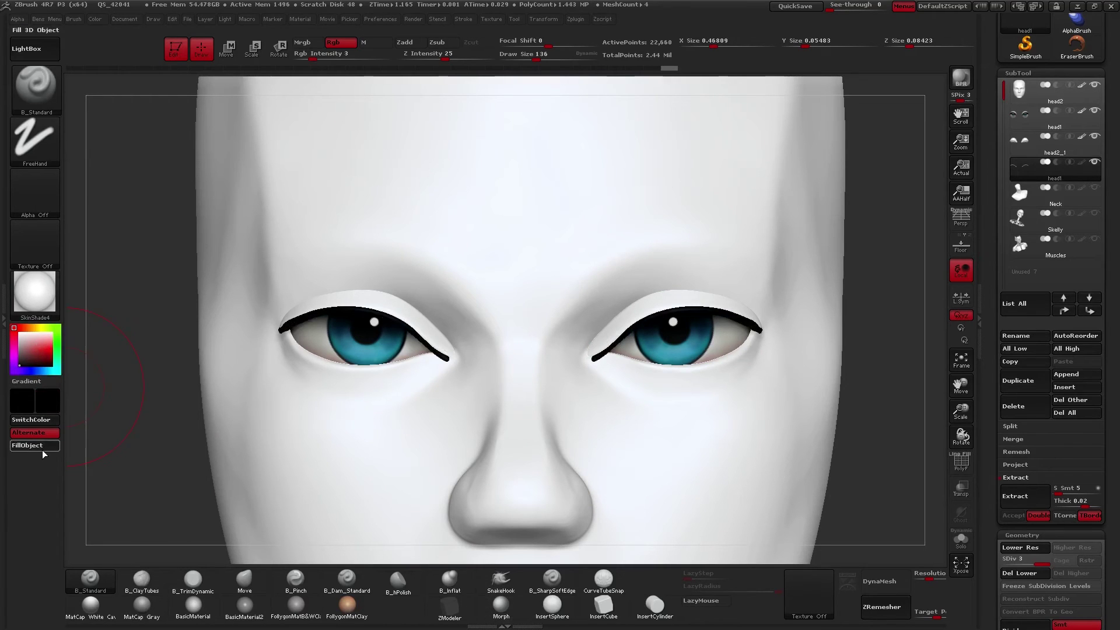
{"action": "key", "text": "ctrl+z"}
{"action": "left_click", "coordinate": [302, 42]}
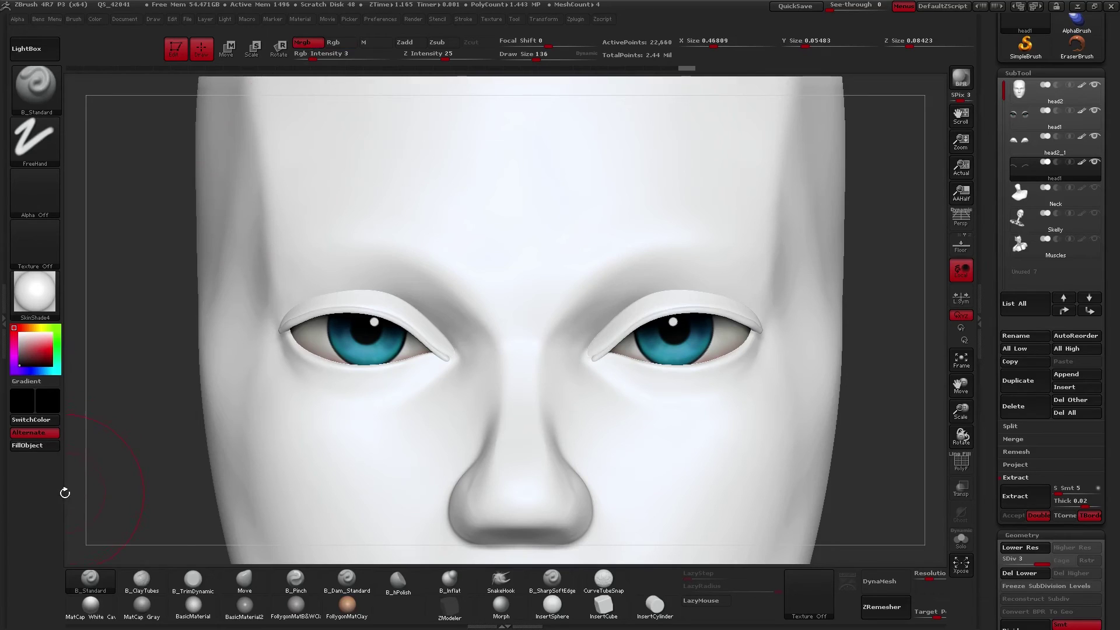
{"action": "left_click", "coordinate": [42, 449]}
{"action": "key", "text": "alt+s"}
{"action": "key", "text": "space"}
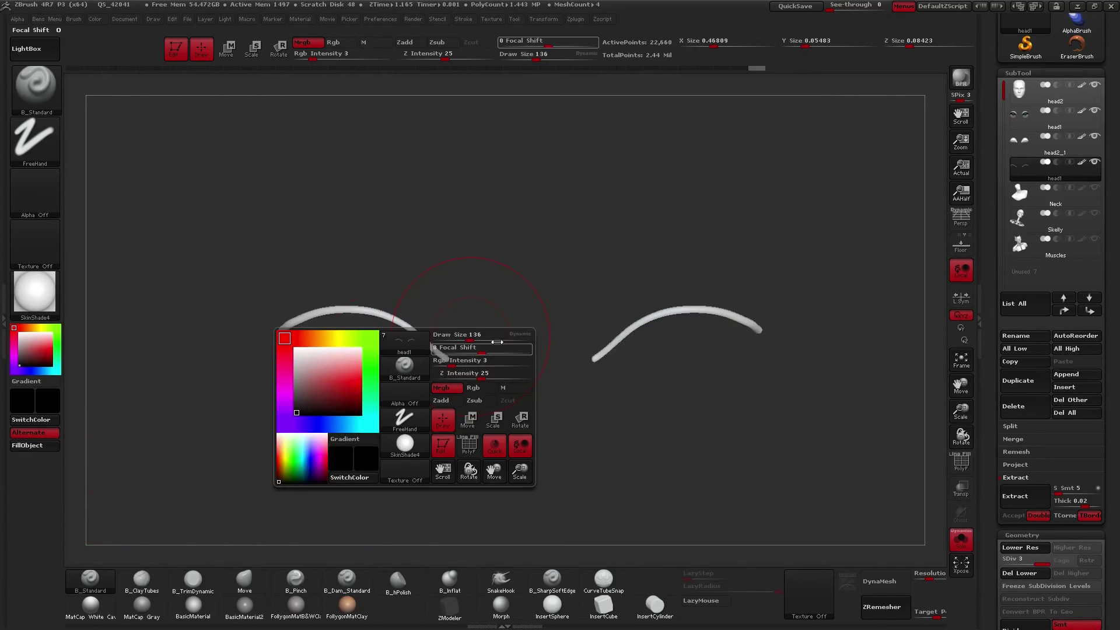
{"action": "left_click_drag", "start_coordinate": [448, 362], "coordinate": [454, 364]}
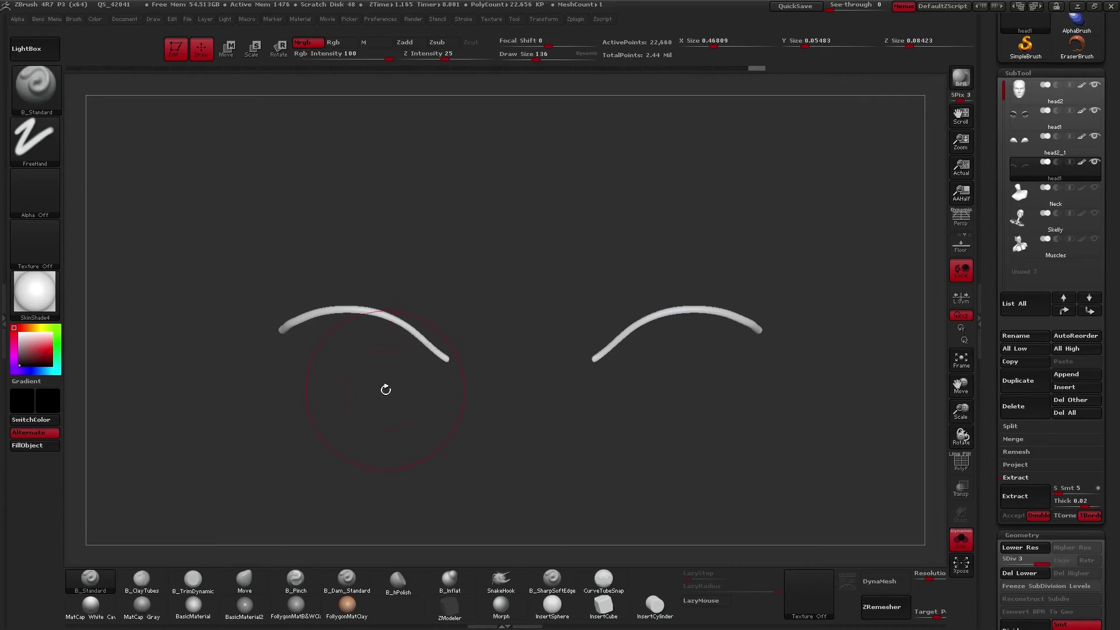
{"action": "key", "text": "ctrl+shift+f"}
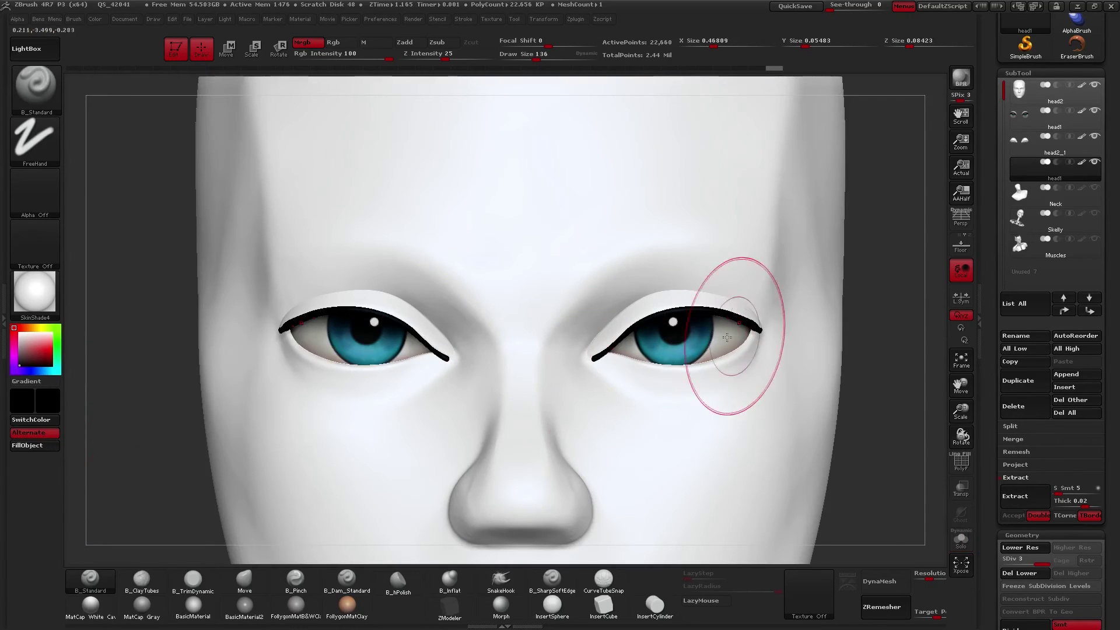
{"action": "left_click", "coordinate": [295, 607]}
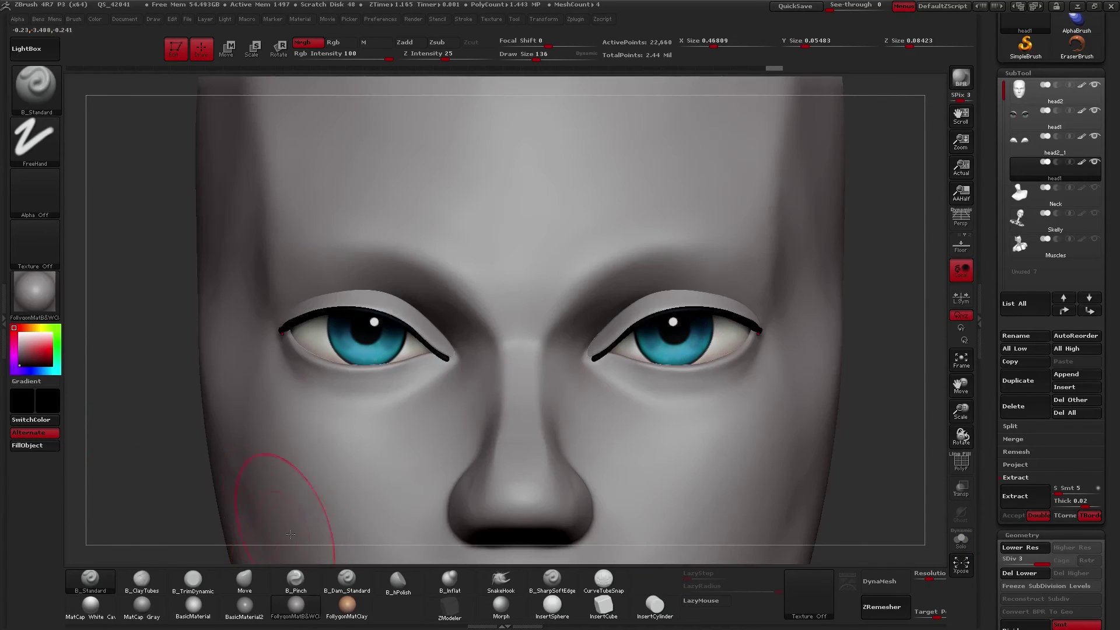
Step: Smooth and pull the black strip's inner ends into thin points at the inner eye corners with the Move brush
{"action": "mouse_move", "coordinate": [759, 360]}
{"action": "right_mouse_down"}
{"action": "mouse_move", "coordinate": [711, 357]}
{"action": "mouse_move", "coordinate": [746, 361]}
{"action": "right_mouse_up"}
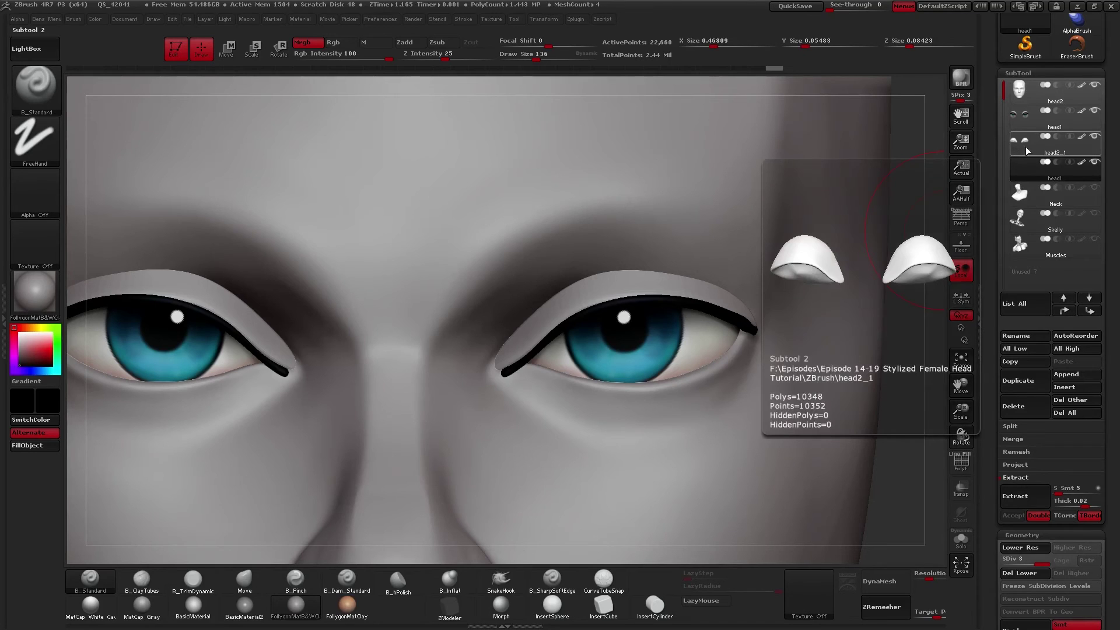
{"action": "mouse_move", "coordinate": [509, 357]}
{"action": "right_mouse_down"}
{"action": "mouse_move", "coordinate": [526, 345]}
{"action": "mouse_move", "coordinate": [475, 375]}
{"action": "right_mouse_up"}
{"action": "key", "text": "shift"}
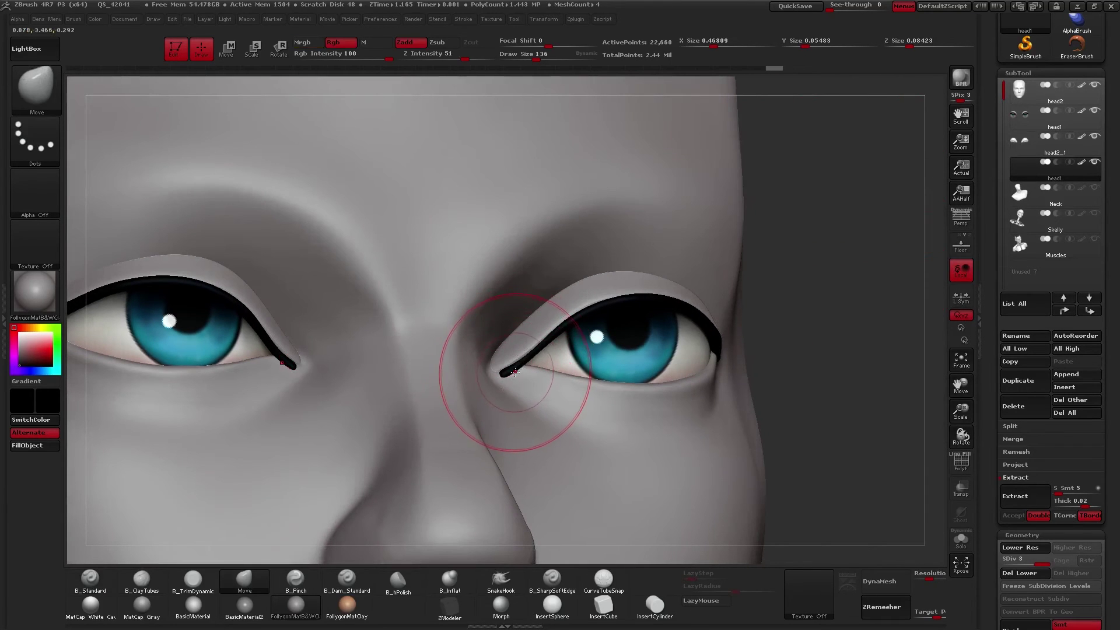
{"action": "key", "text": "shift+f"}
{"action": "key", "text": "shift+f"}
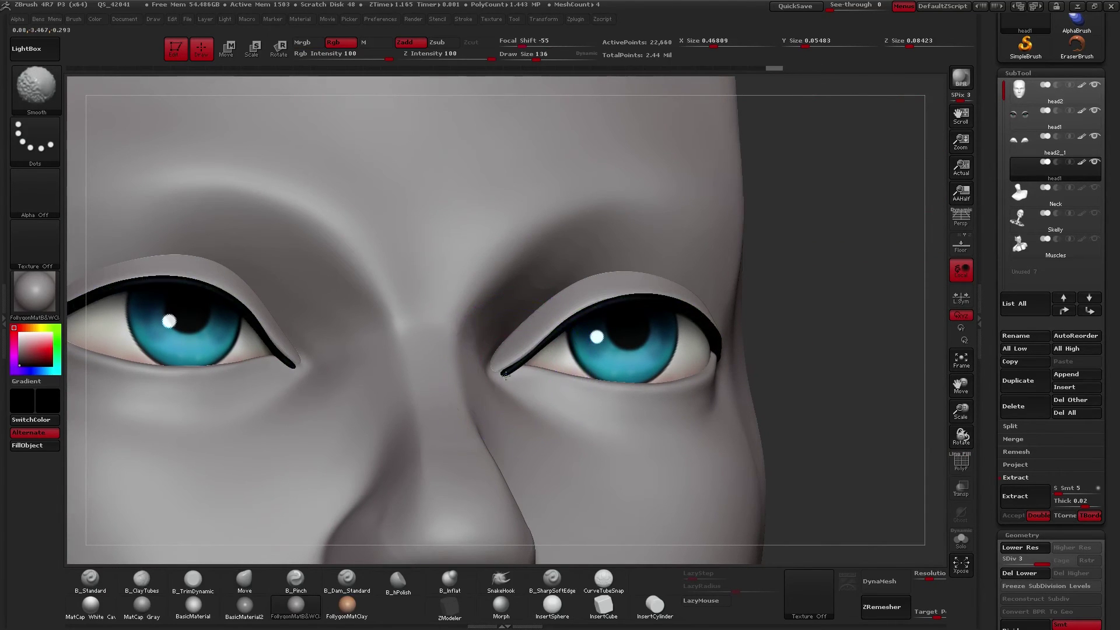
{"action": "mouse_move", "coordinate": [520, 369]}
{"action": "right_mouse_down"}
{"action": "mouse_move", "coordinate": [521, 386]}
{"action": "mouse_move", "coordinate": [467, 374]}
{"action": "right_mouse_up"}
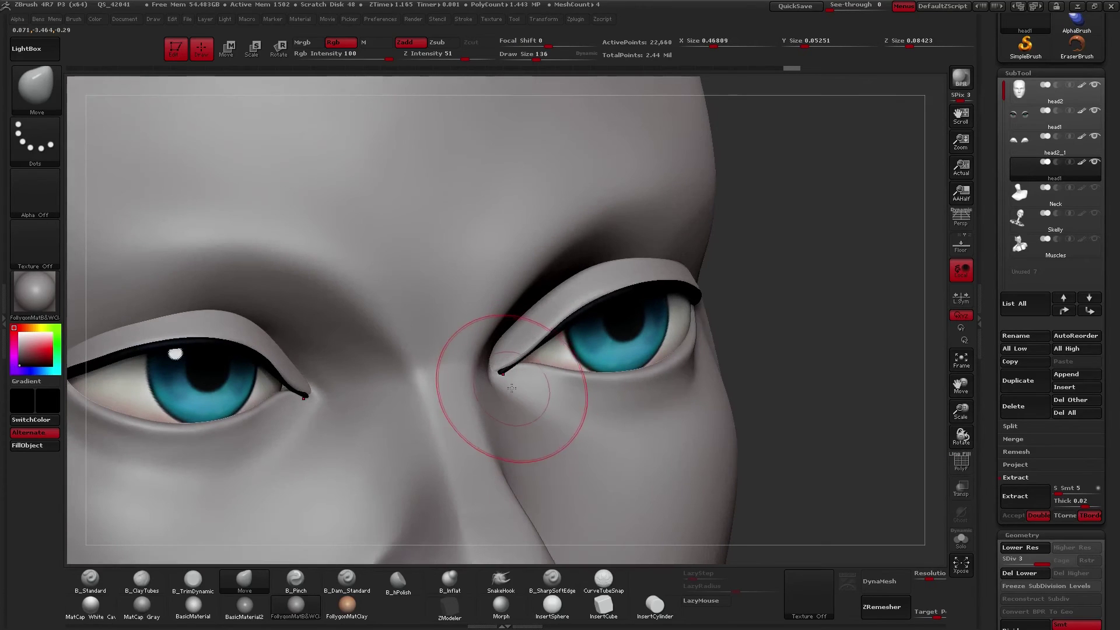
{"action": "key", "text": "space"}
{"action": "left_click_drag", "start_coordinate": [506, 374], "coordinate": [497, 379]}
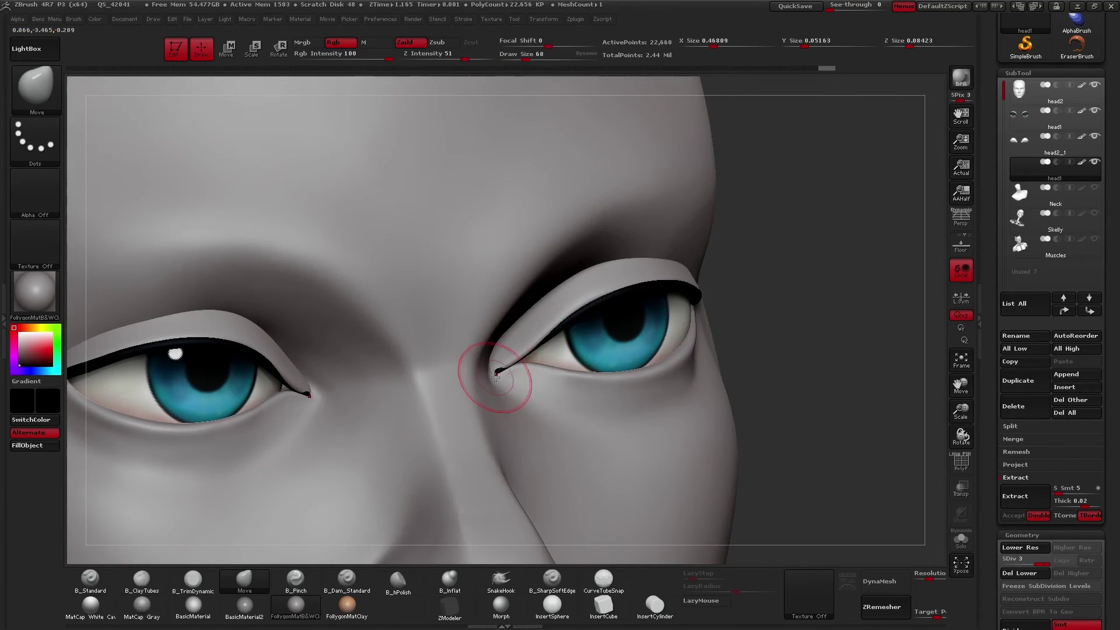
{"action": "right_click_drag", "start_coordinate": [512, 379], "coordinate": [539, 387]}
{"action": "left_click_drag", "start_coordinate": [518, 369], "coordinate": [523, 362]}
Step: Smooth the black strip's outer ends where they meet the outer eye corners
{"action": "right_click_drag", "start_coordinate": [572, 314], "coordinate": [606, 327]}
{"action": "right_click_drag", "start_coordinate": [688, 332], "coordinate": [661, 351]}
{"action": "key", "text": "shift"}
{"action": "mouse_move", "coordinate": [685, 336]}
{"action": "left_mouse_down", "text": "shift"}
{"action": "mouse_move", "coordinate": [664, 324]}
{"action": "mouse_move", "coordinate": [684, 335]}
{"action": "left_mouse_up", "text": "shift"}
{"action": "right_click_drag", "start_coordinate": [686, 336], "coordinate": [742, 293]}
{"action": "key", "text": "shift"}
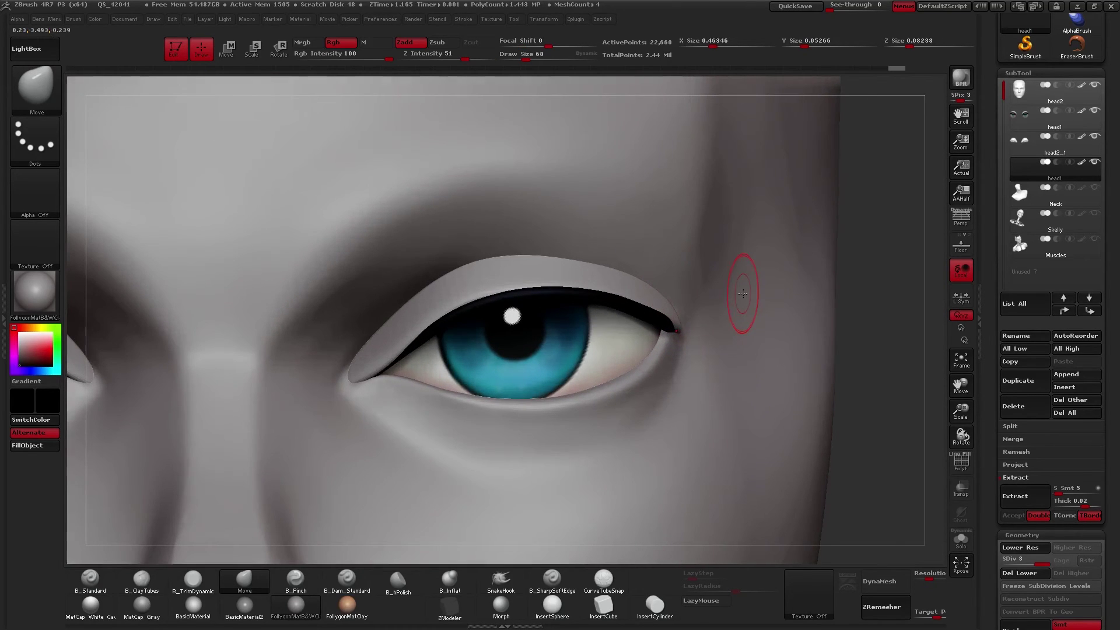
Step: Choose the SnakeHook brush for shaping the black lash strip
{"action": "left_click", "coordinate": [502, 580]}
{"action": "key", "text": "b"}
{"action": "key", "text": "s"}
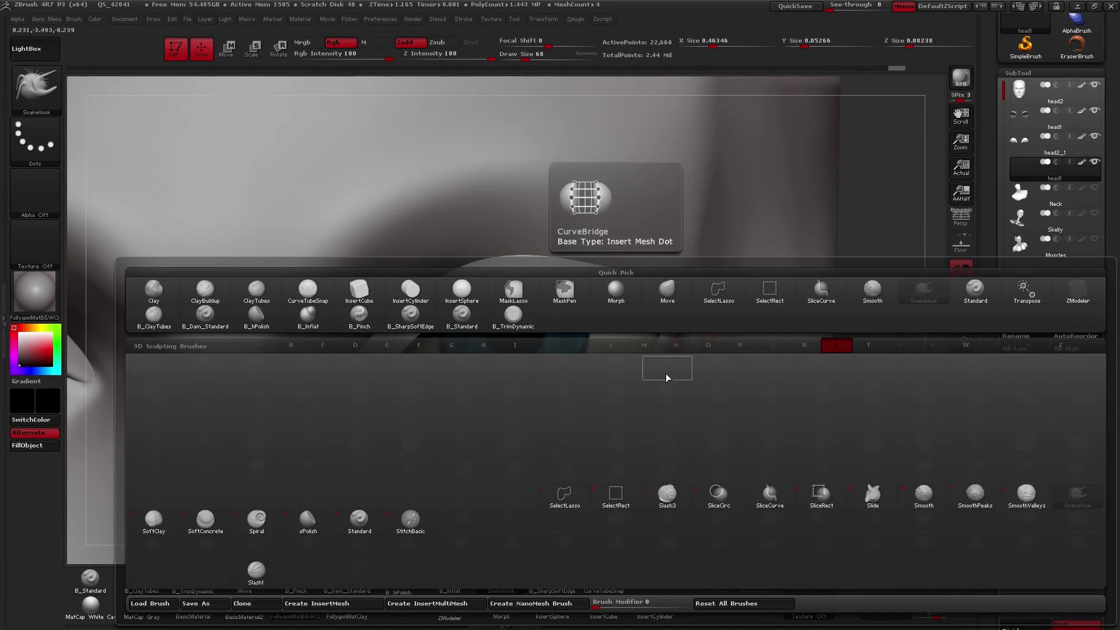
{"action": "left_click", "coordinate": [1086, 499]}
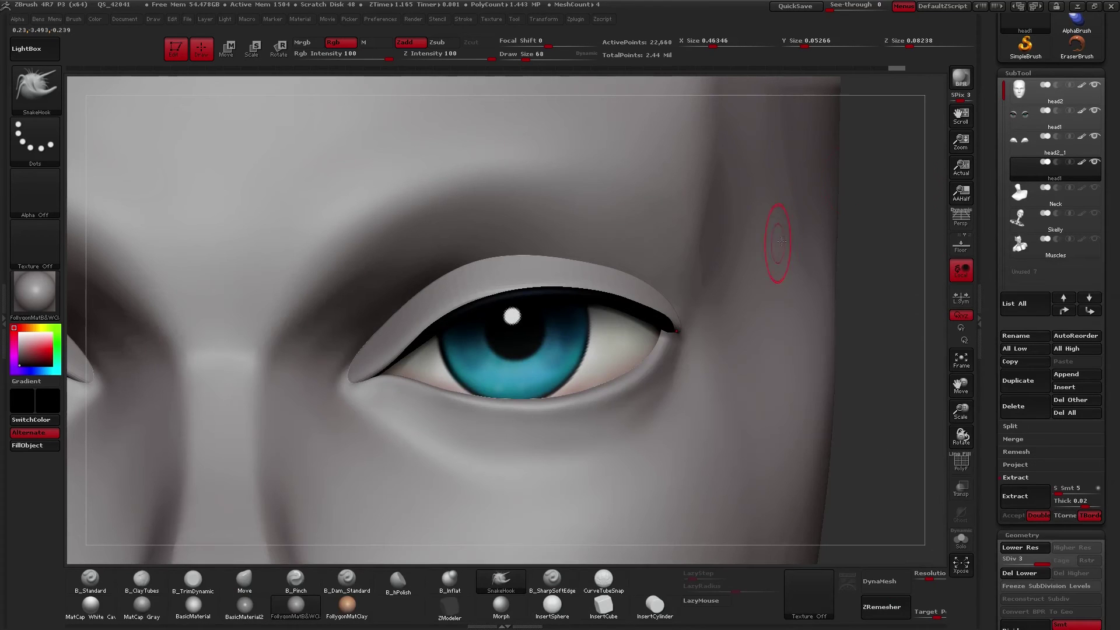
Step: At subdivision level 4 and draw size 56, pull a pointed eyelash outward from the strip's outer end
{"action": "right_click_drag", "start_coordinate": [684, 341], "coordinate": [683, 301]}
{"action": "key", "text": "space"}
{"action": "left_click_drag", "start_coordinate": [683, 321], "coordinate": [677, 321]}
{"action": "mouse_move", "coordinate": [673, 296]}
{"action": "right_mouse_down", "text": "ctrl"}
{"action": "mouse_move", "coordinate": [687, 276]}
{"action": "mouse_move", "coordinate": [670, 299]}
{"action": "right_mouse_up", "text": "ctrl"}
{"action": "key", "text": "d"}
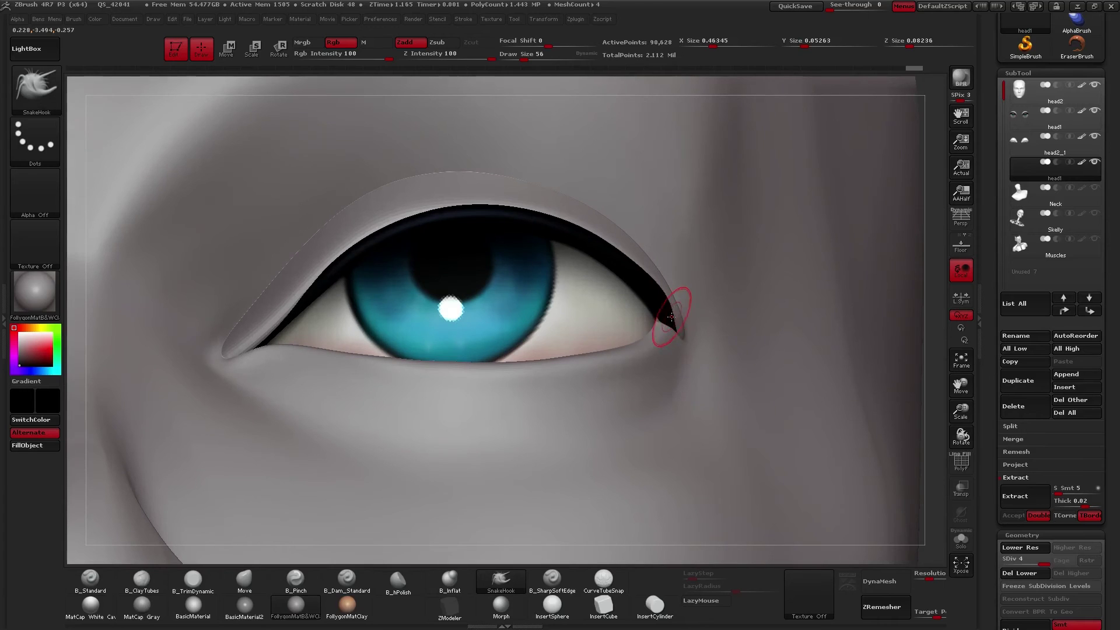
{"action": "left_click_drag", "start_coordinate": [726, 307], "coordinate": [730, 307]}
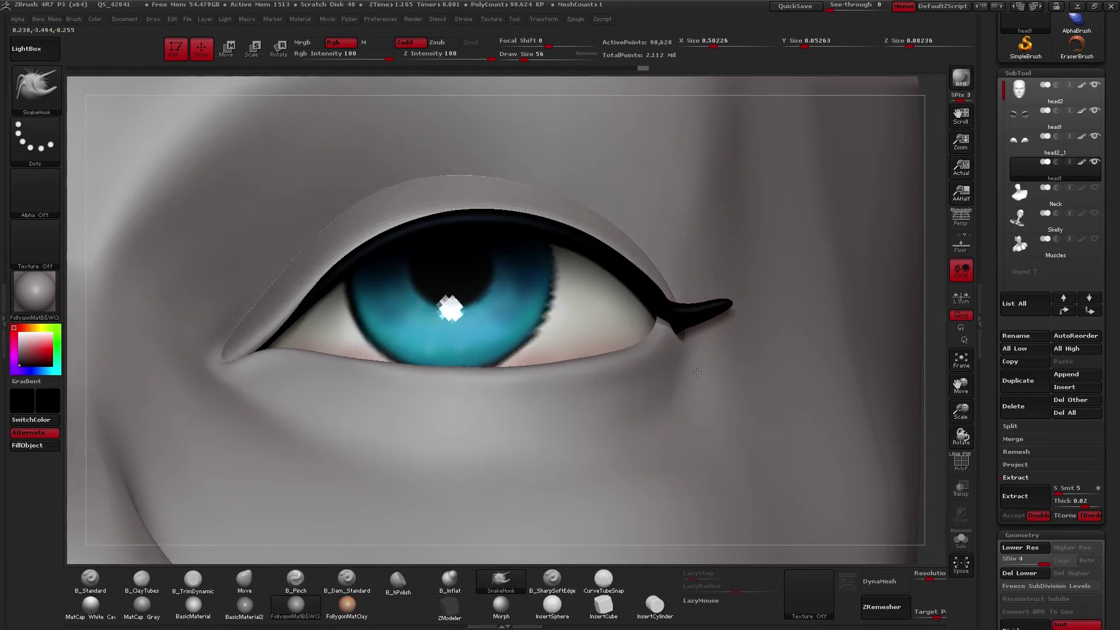
Step: Pull several more eyelashes out of the strip near the outer eye corner with SnakeHook at draw size 24
{"action": "right_click_drag", "start_coordinate": [718, 315], "coordinate": [712, 355]}
{"action": "key", "text": "space"}
{"action": "left_click_drag", "start_coordinate": [668, 331], "coordinate": [664, 331]}
{"action": "right_click_drag", "start_coordinate": [702, 362], "coordinate": [673, 373], "text": "alt"}
{"action": "mouse_move", "coordinate": [673, 373]}
{"action": "right_mouse_down", "text": "ctrl"}
{"action": "mouse_move", "coordinate": [644, 350]}
{"action": "mouse_move", "coordinate": [611, 379]}
{"action": "mouse_move", "coordinate": [647, 408]}
{"action": "right_mouse_up", "text": "ctrl"}
{"action": "mouse_move", "coordinate": [679, 350]}
{"action": "right_mouse_down"}
{"action": "mouse_move", "coordinate": [688, 324]}
{"action": "mouse_move", "coordinate": [713, 351]}
{"action": "right_mouse_up"}
{"action": "key", "text": "space"}
{"action": "left_click_drag", "start_coordinate": [716, 331], "coordinate": [699, 319]}
{"action": "key", "text": "space"}
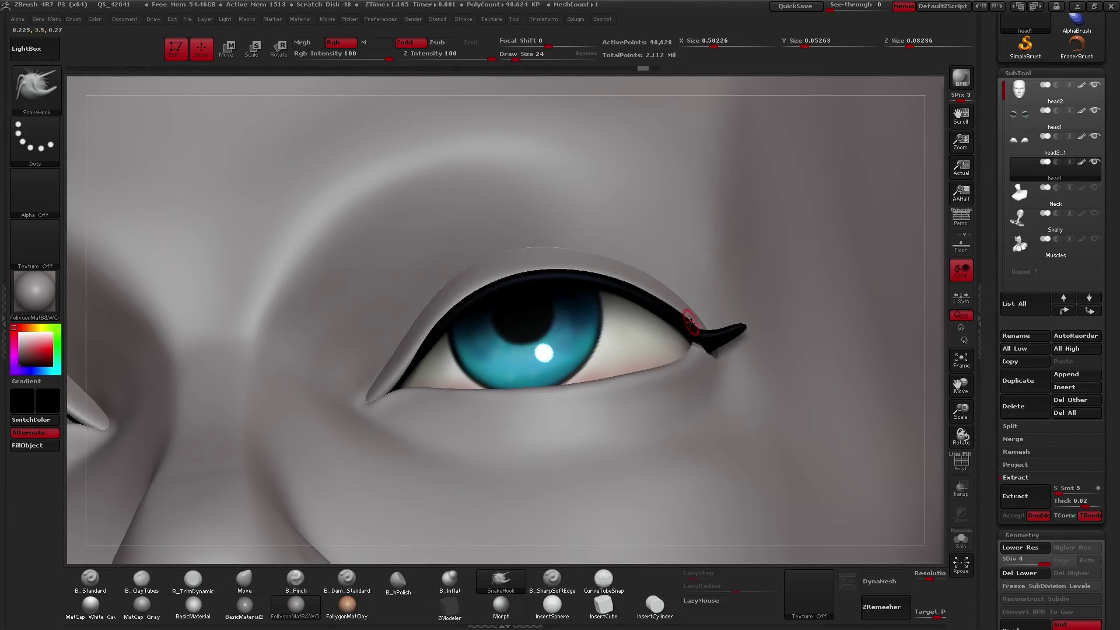
{"action": "right_click_drag", "start_coordinate": [693, 311], "coordinate": [682, 311]}
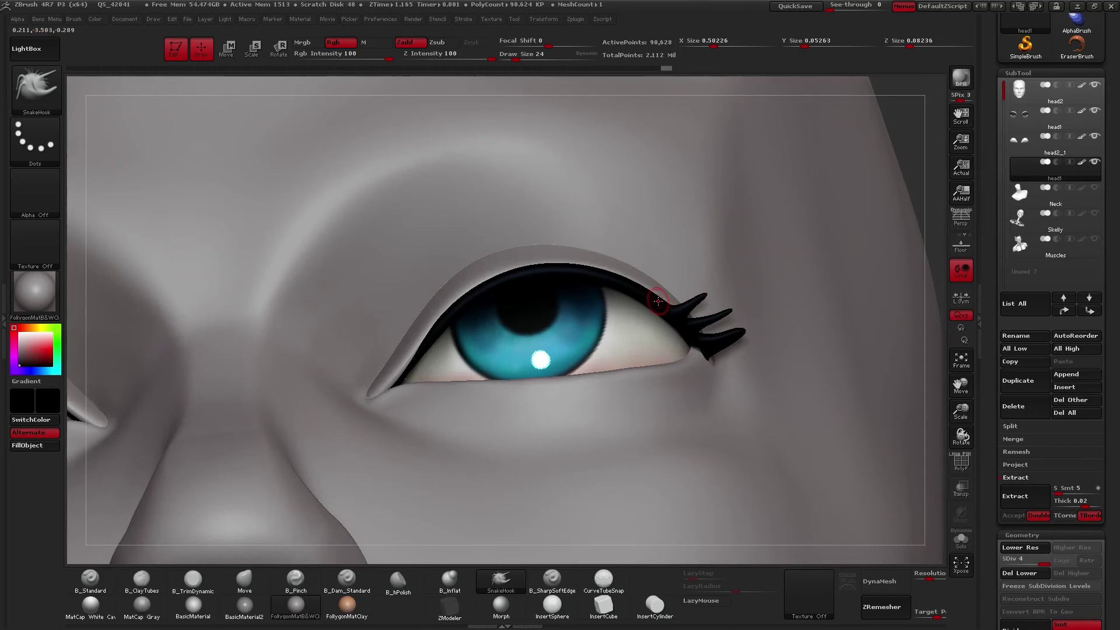
{"action": "mouse_move", "coordinate": [660, 269]}
{"action": "right_mouse_down"}
{"action": "mouse_move", "coordinate": [646, 373]}
{"action": "mouse_move", "coordinate": [644, 348]}
{"action": "mouse_move", "coordinate": [644, 362]}
{"action": "mouse_move", "coordinate": [595, 349]}
{"action": "mouse_move", "coordinate": [647, 348]}
{"action": "mouse_move", "coordinate": [646, 409]}
{"action": "mouse_move", "coordinate": [689, 373]}
{"action": "right_mouse_up"}
Step: Select the head subtool, duplicate it, and delete the lower subdivision levels of the copy
{"action": "left_click", "coordinate": [1029, 93]}
{"action": "right_click_drag", "start_coordinate": [836, 311], "coordinate": [788, 276], "text": "alt"}
{"action": "left_click", "coordinate": [1019, 379]}
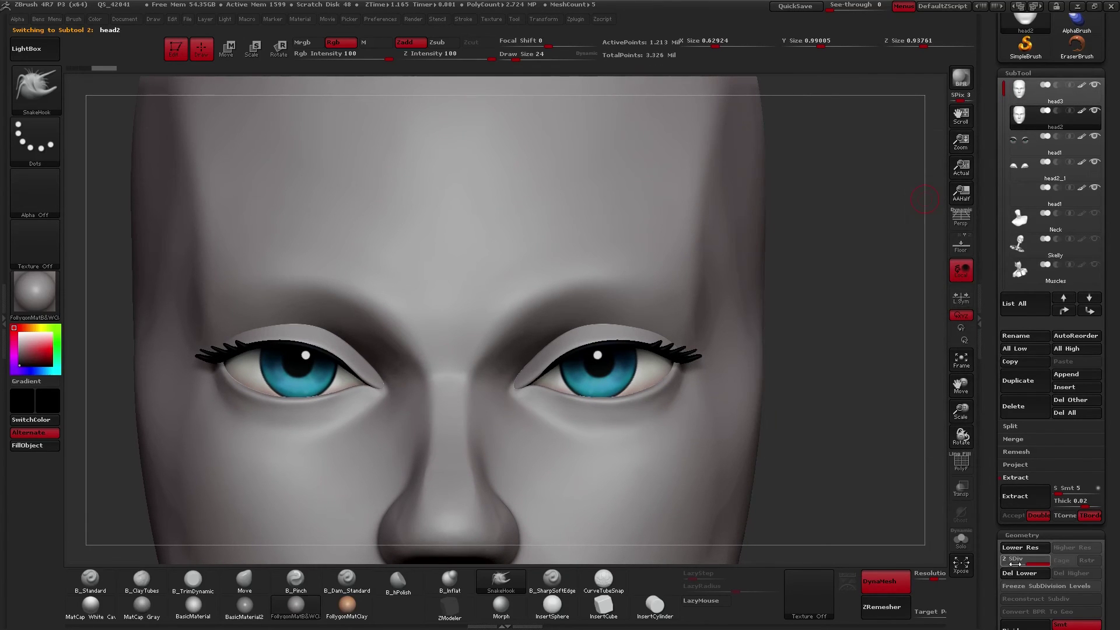
{"action": "left_click", "coordinate": [1020, 547]}
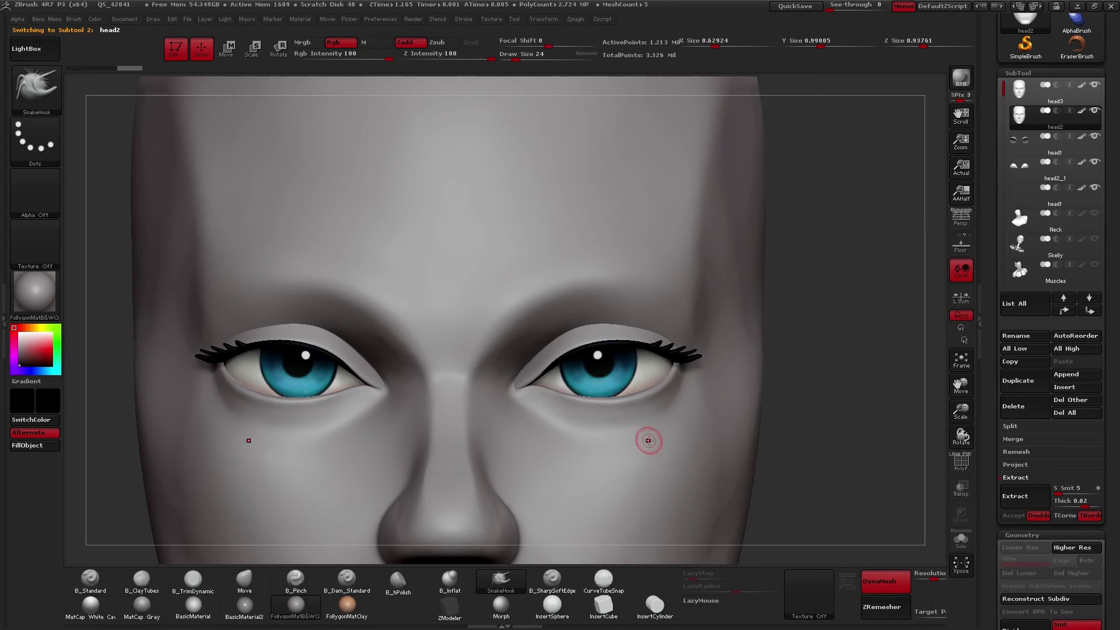
Step: Draw a CurveTubeSnap tube along the brow from its inner end to the temple at draw size 60
{"action": "left_click", "coordinate": [620, 576]}
{"action": "key", "text": "space"}
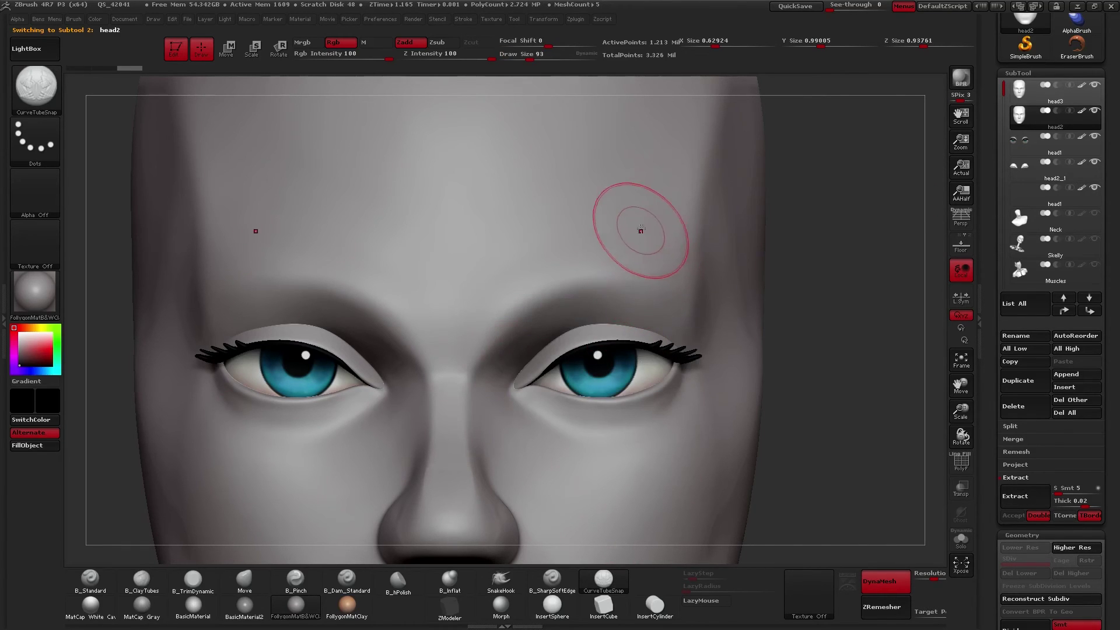
{"action": "key", "text": "space"}
{"action": "left_click_drag", "start_coordinate": [513, 301], "coordinate": [508, 301]}
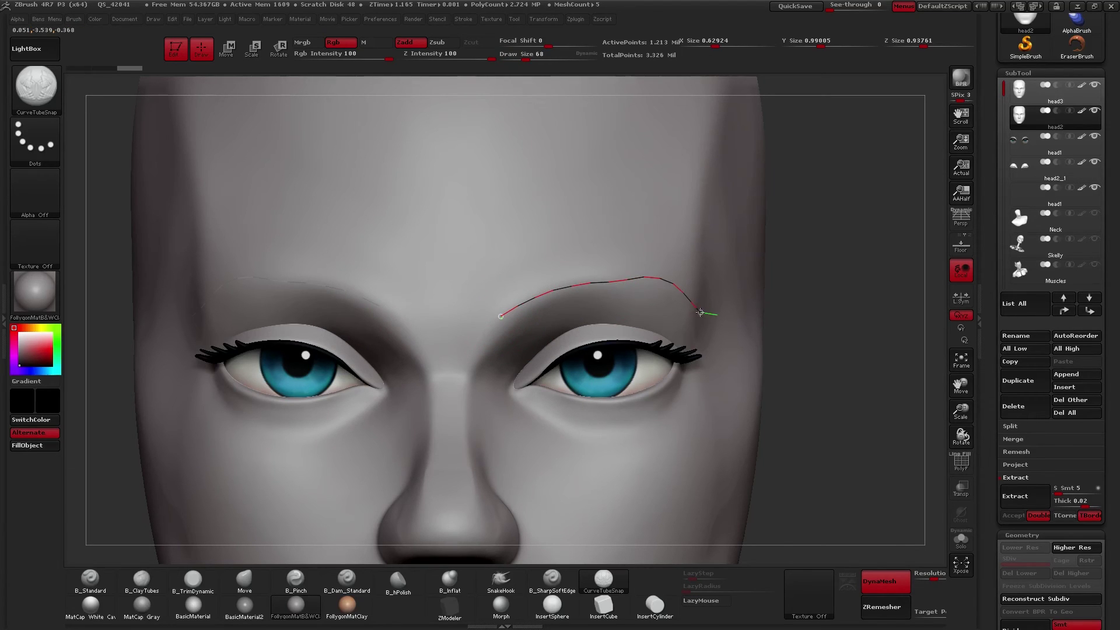
{"action": "left_click", "coordinate": [590, 293]}
Step: Update the eyebrow tube at draw size 50 and set Z Intensity to 50
{"action": "key", "text": "space"}
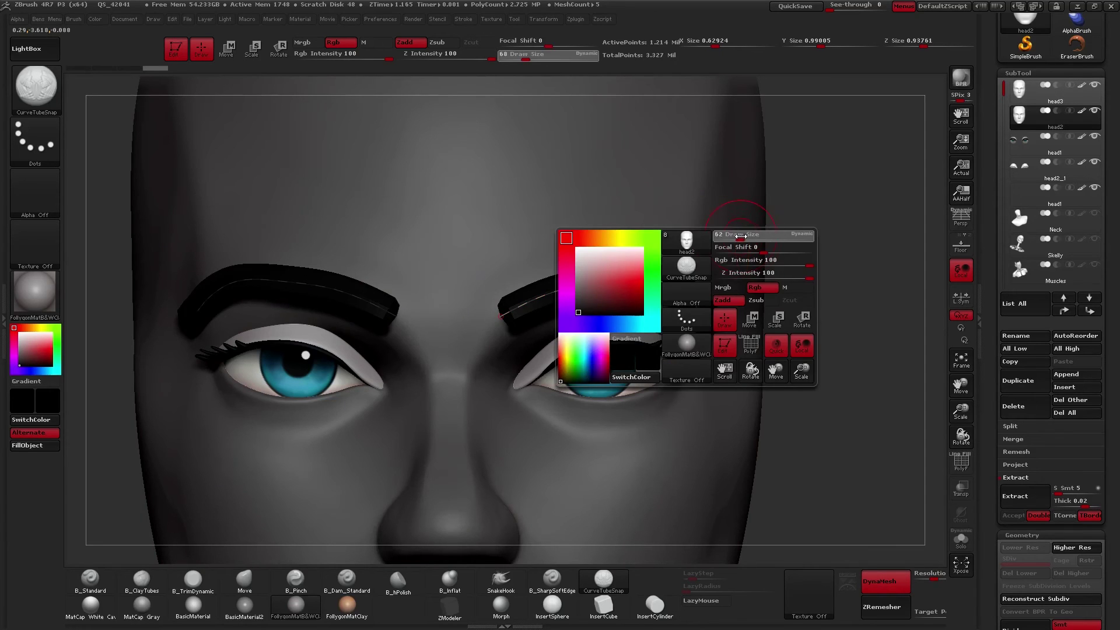
{"action": "left_click_drag", "start_coordinate": [741, 234], "coordinate": [736, 234]}
{"action": "left_click", "coordinate": [673, 283]}
{"action": "right_click_drag", "start_coordinate": [742, 259], "coordinate": [694, 250]}
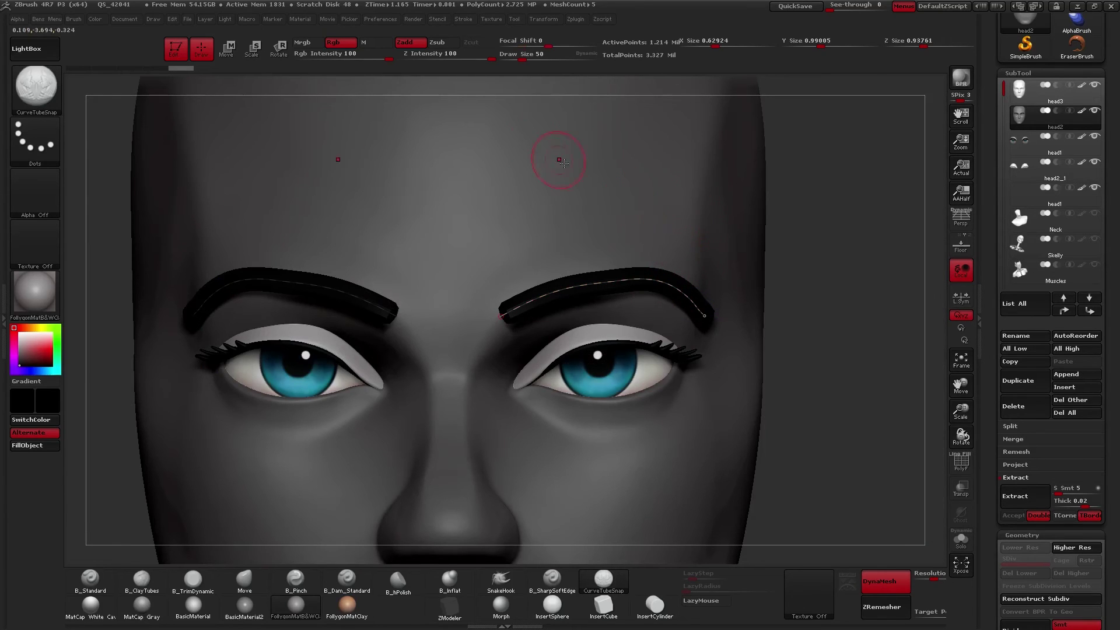
{"action": "mouse_move", "coordinate": [470, 56]}
{"action": "left_mouse_down"}
{"action": "mouse_move", "coordinate": [480, 56]}
{"action": "mouse_move", "coordinate": [464, 62]}
{"action": "left_mouse_up"}
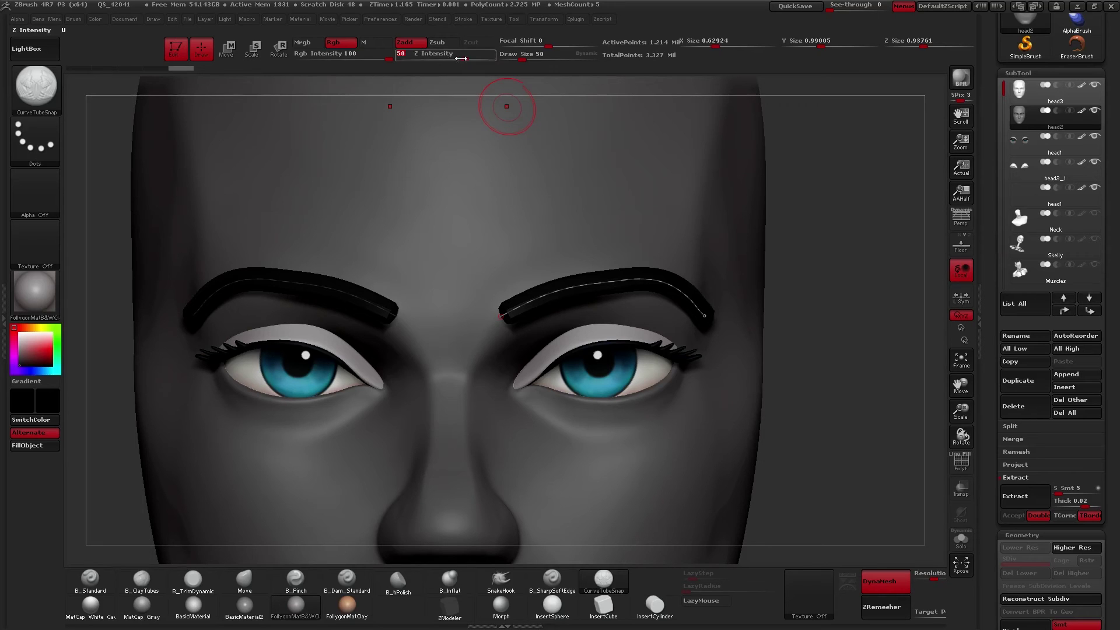
{"action": "right_click_drag", "start_coordinate": [704, 249], "coordinate": [663, 295]}
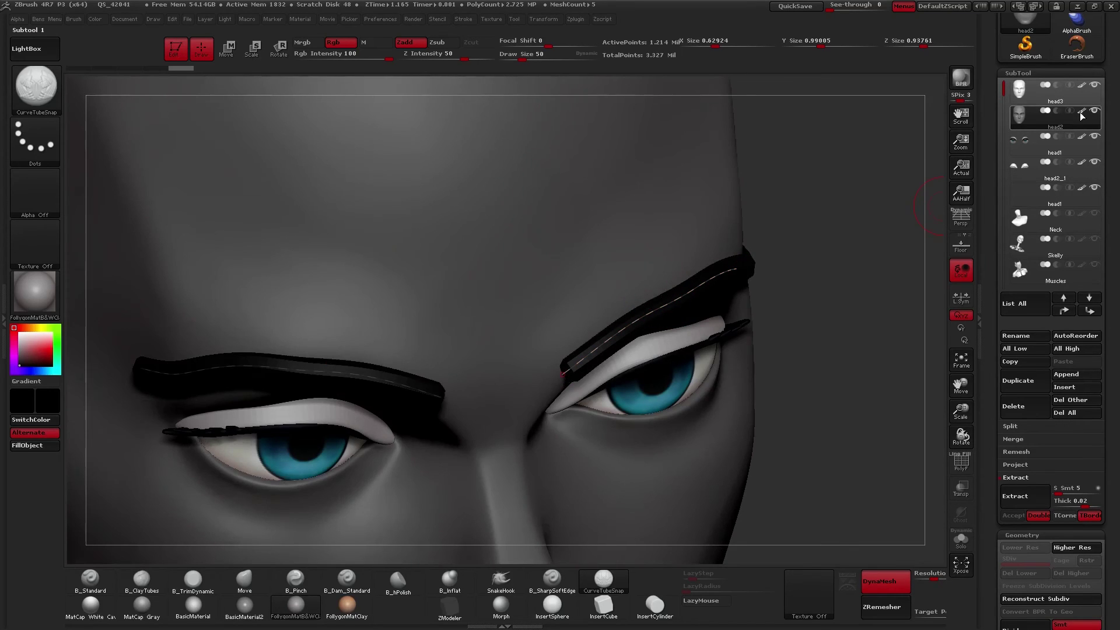
Step: Turn off polypaint on the head copy carrying the brow tubes and set the active colour to white
{"action": "left_click", "coordinate": [1081, 116]}
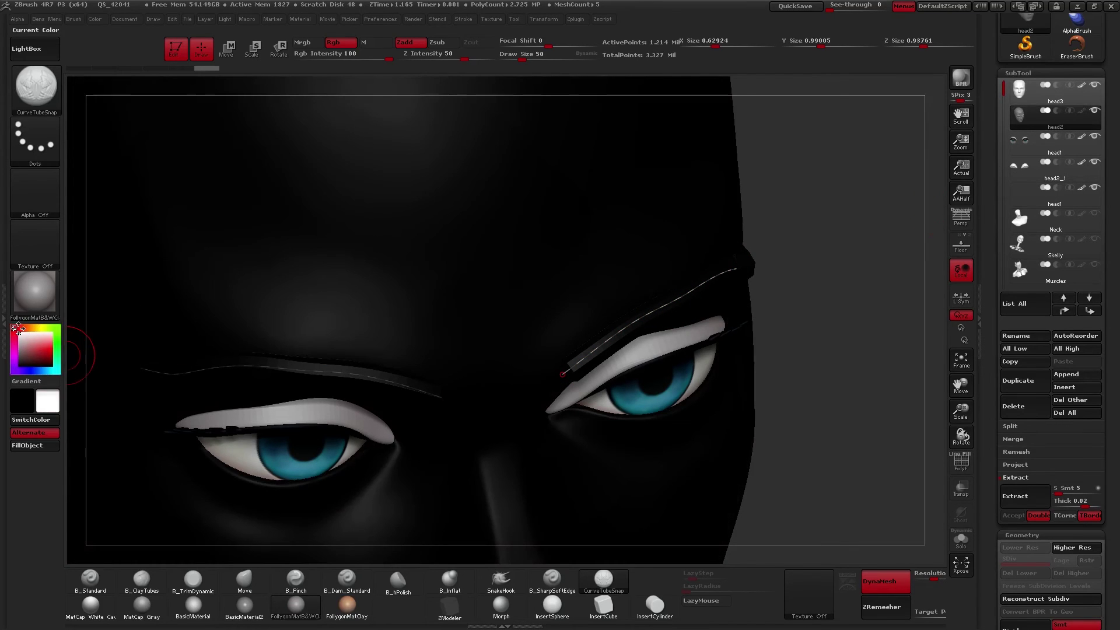
{"action": "left_click", "coordinate": [19, 330]}
{"action": "key", "text": "bracketright"}
{"action": "mouse_move", "coordinate": [704, 319]}
{"action": "right_mouse_down"}
{"action": "mouse_move", "coordinate": [688, 316]}
{"action": "mouse_move", "coordinate": [692, 299]}
{"action": "mouse_move", "coordinate": [691, 322]}
{"action": "mouse_move", "coordinate": [732, 331]}
{"action": "mouse_move", "coordinate": [707, 433]}
{"action": "mouse_move", "coordinate": [528, 188]}
{"action": "right_mouse_up"}
{"action": "key", "text": "bracketleft"}
{"action": "left_click", "coordinate": [774, 303]}
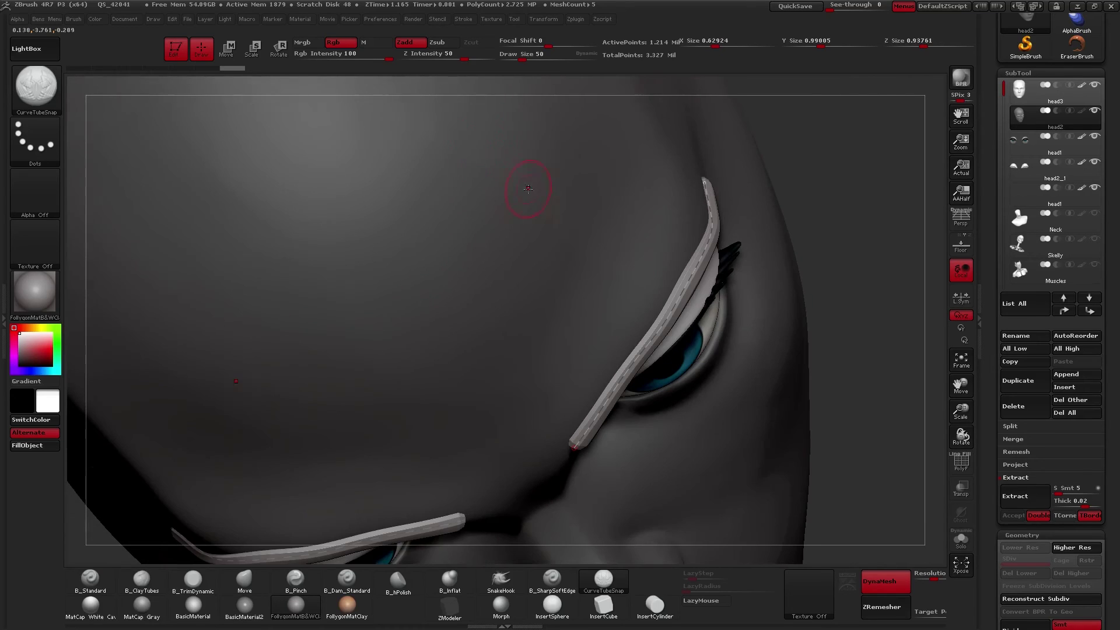
{"action": "mouse_move", "coordinate": [725, 373]}
{"action": "right_mouse_down"}
{"action": "mouse_move", "coordinate": [733, 330]}
{"action": "mouse_move", "coordinate": [697, 376]}
{"action": "mouse_move", "coordinate": [790, 295]}
{"action": "right_mouse_up"}
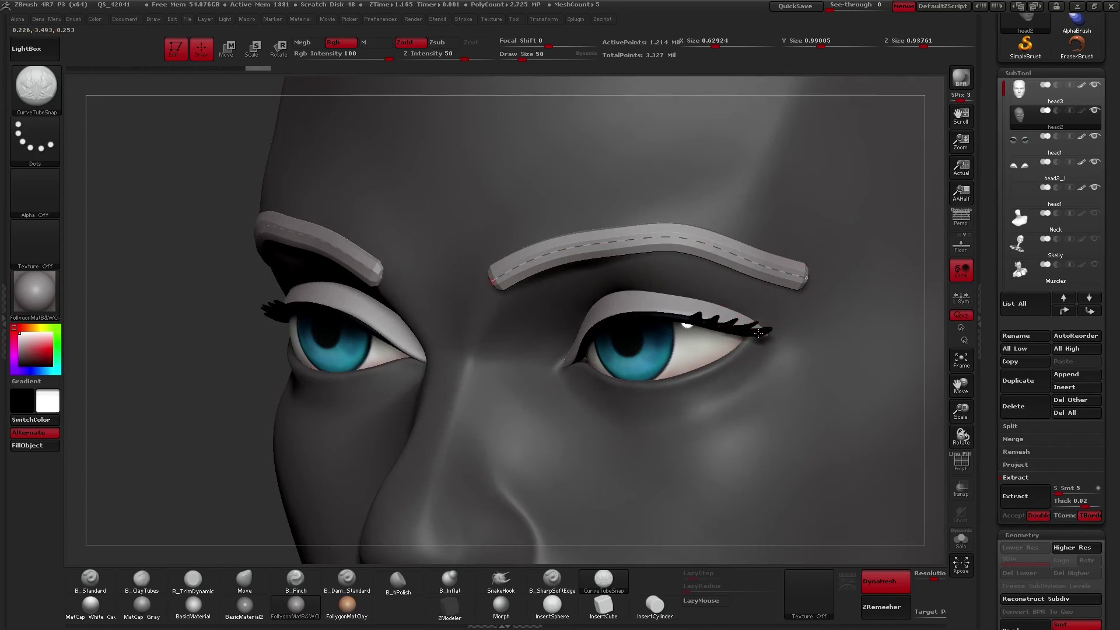
{"action": "right_click_drag", "start_coordinate": [758, 333], "coordinate": [755, 342], "text": "shift"}
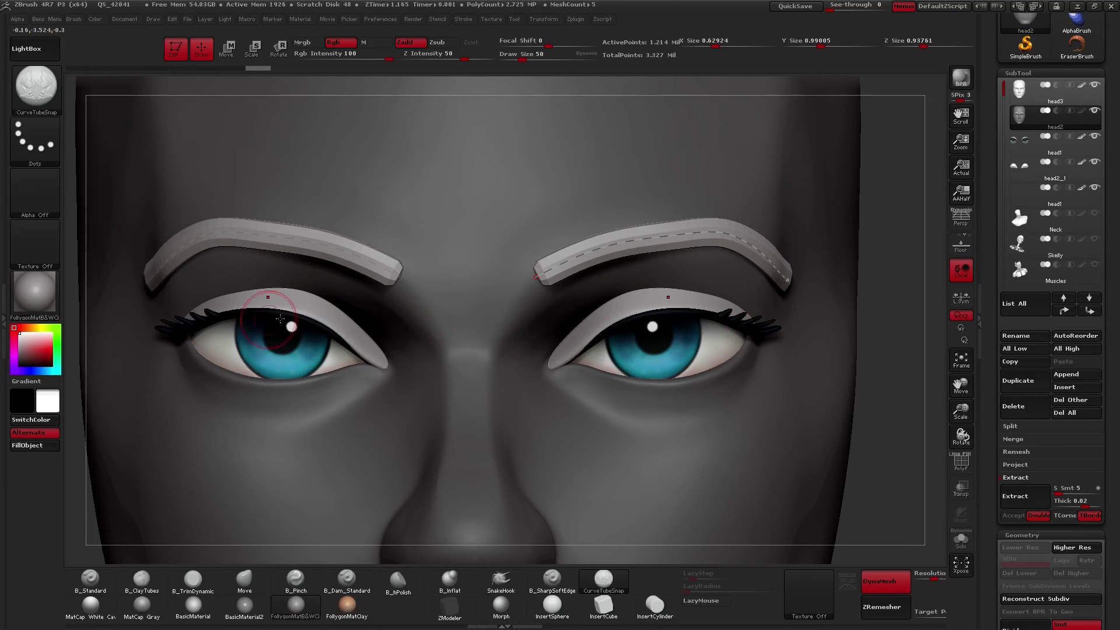
Step: Enable the Size curve modifier for the tube brush stroke
{"action": "left_click", "coordinate": [7, 320]}
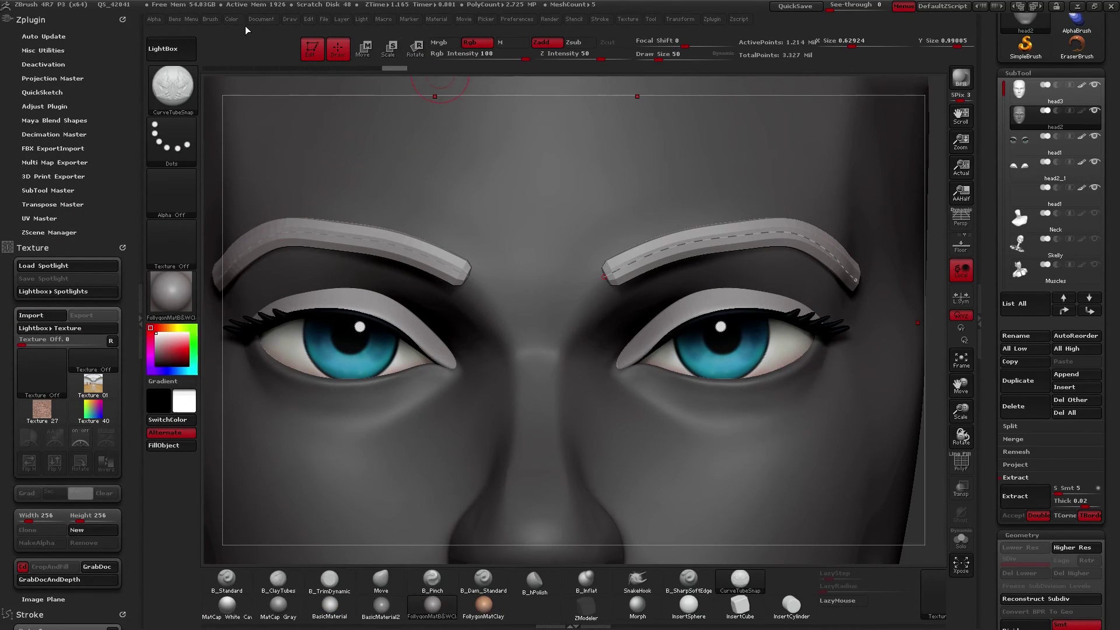
{"action": "left_click_drag", "start_coordinate": [115, 200], "coordinate": [115, 32]}
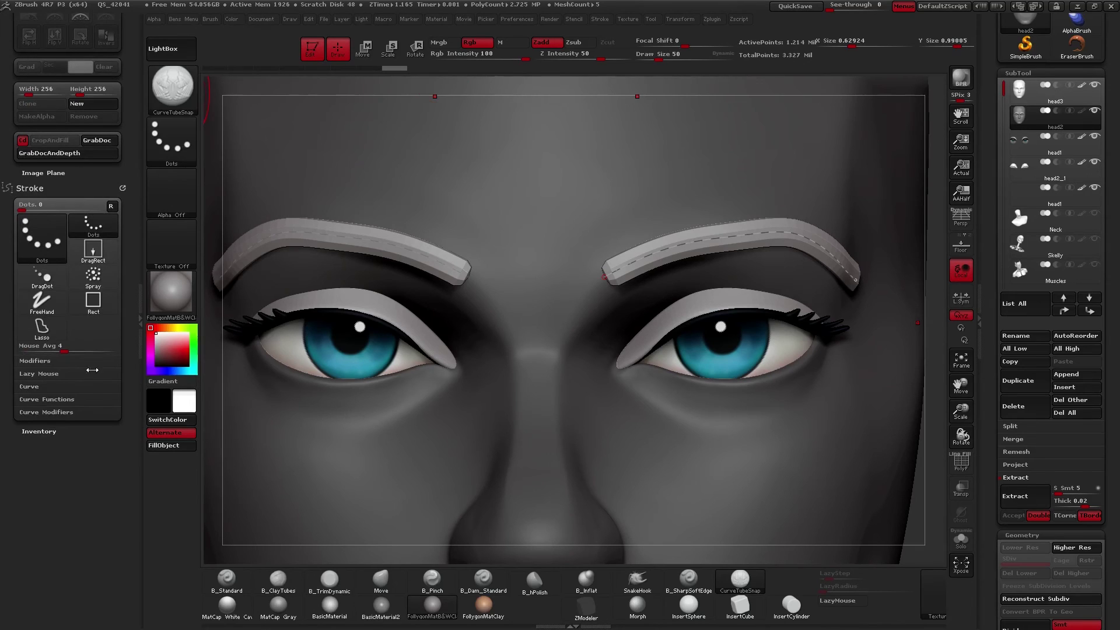
{"action": "left_click", "coordinate": [56, 414]}
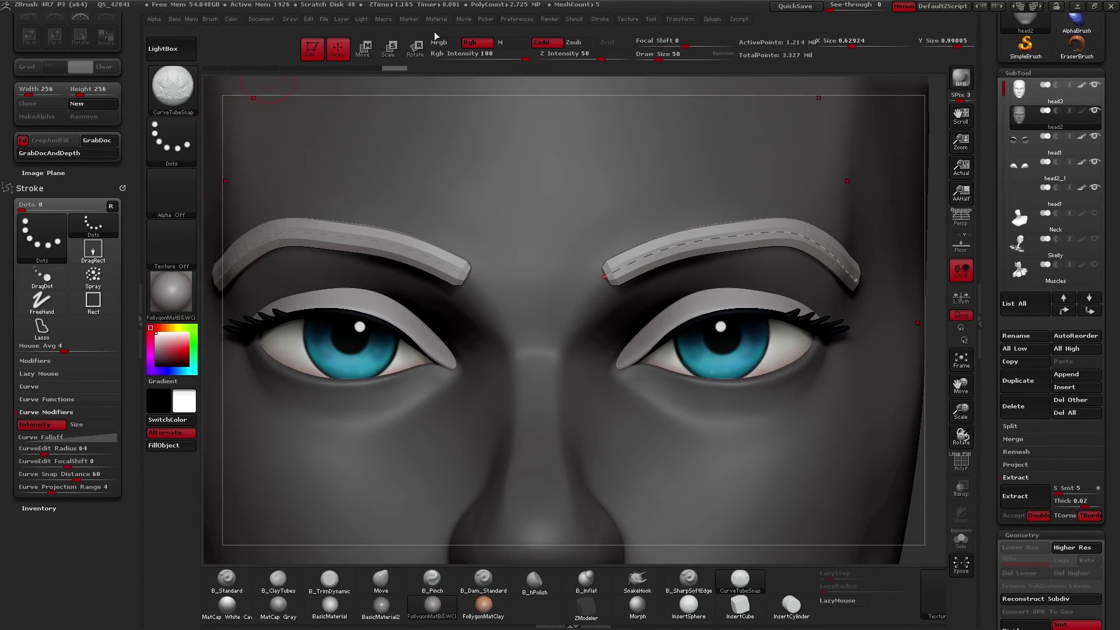
{"action": "left_click", "coordinate": [596, 22]}
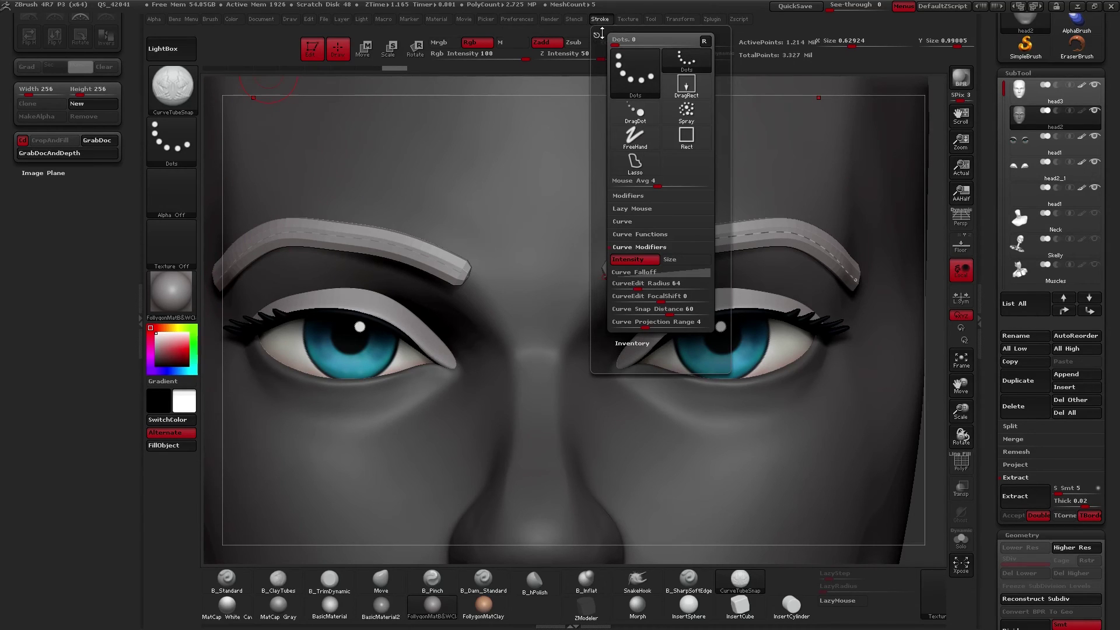
{"action": "mouse_move", "coordinate": [596, 32]}
{"action": "left_mouse_down"}
{"action": "mouse_move", "coordinate": [568, 73]}
{"action": "mouse_move", "coordinate": [117, 219]}
{"action": "mouse_move", "coordinate": [66, 225]}
{"action": "left_mouse_up"}
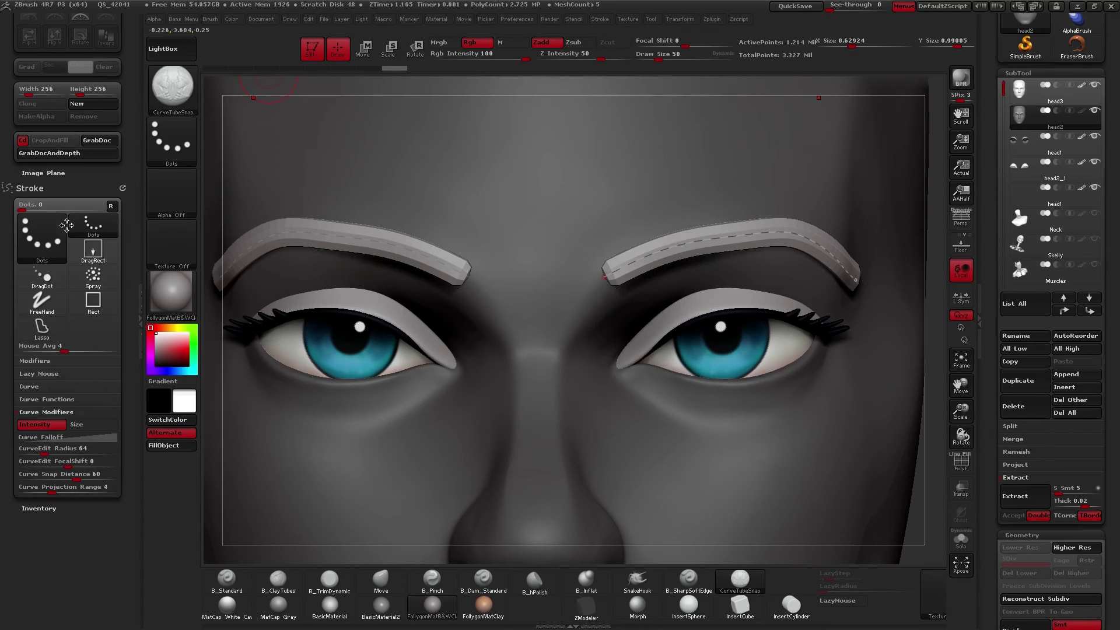
{"action": "left_click", "coordinate": [49, 400]}
{"action": "left_click", "coordinate": [49, 404]}
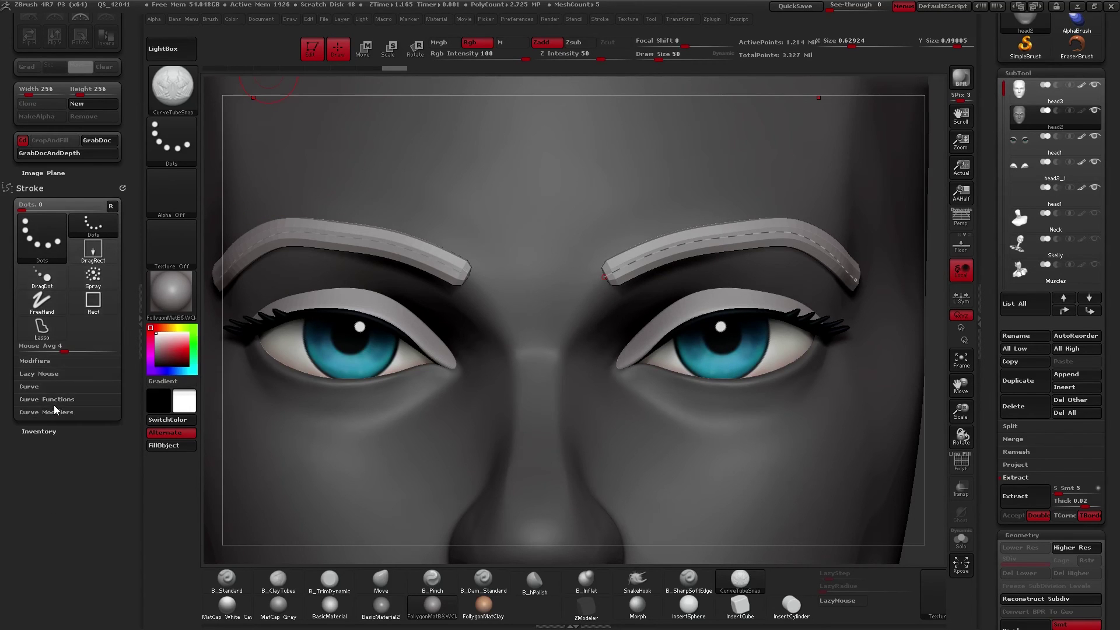
{"action": "left_click", "coordinate": [59, 412]}
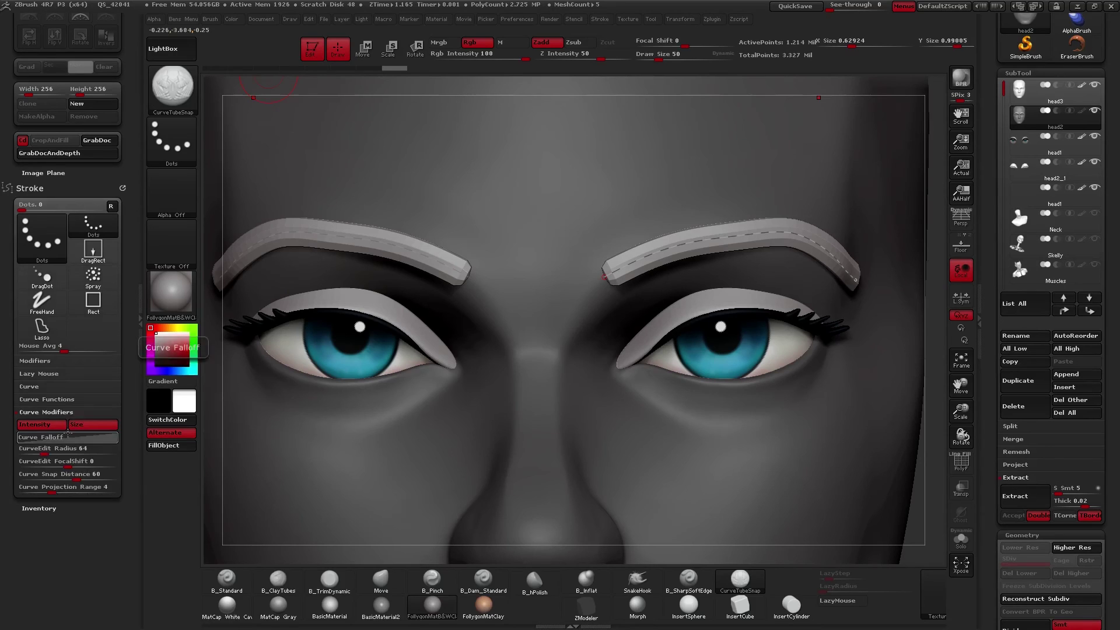
Step: Shape the Curve Falloff into a central peak with low ends and update the eyebrow tube so it tapers at both ends
{"action": "left_click", "coordinate": [38, 436]}
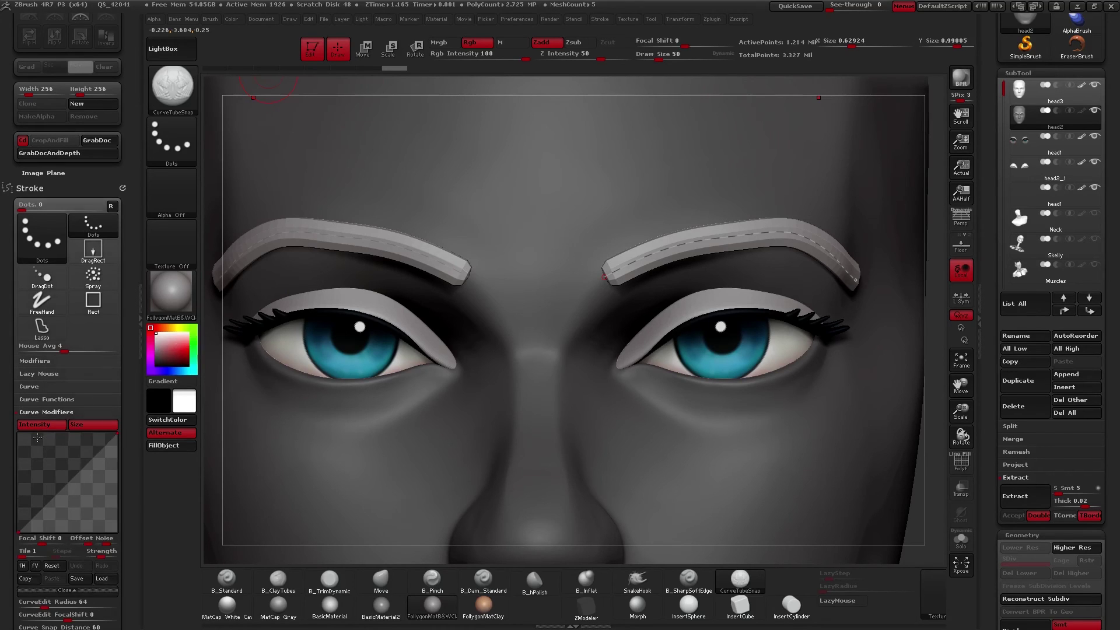
{"action": "left_click", "coordinate": [20, 530]}
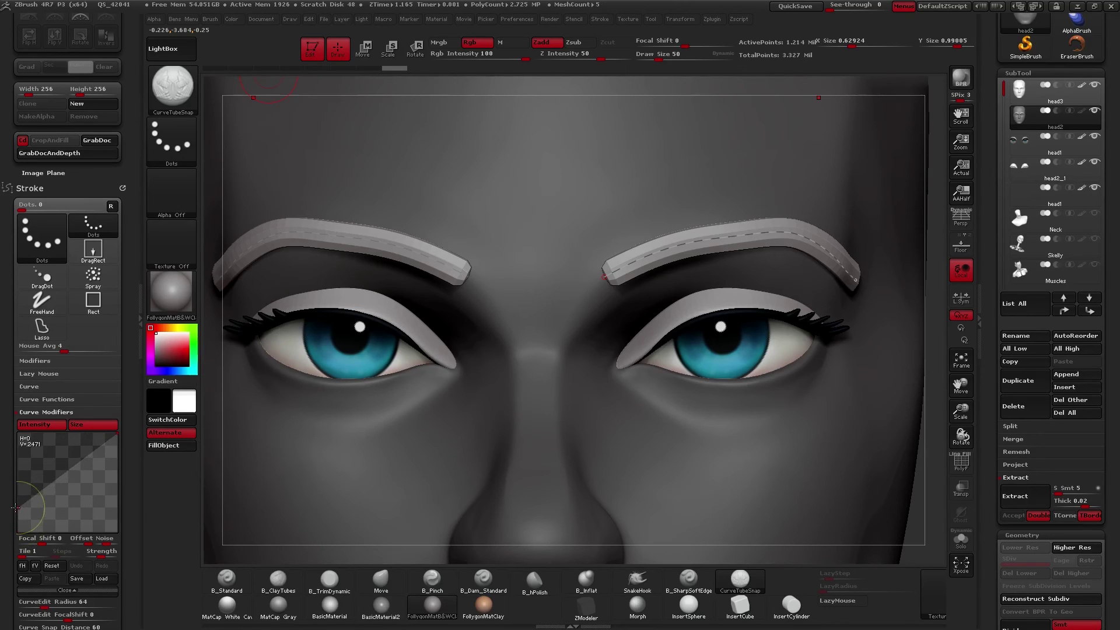
{"action": "left_click_drag", "start_coordinate": [116, 434], "coordinate": [119, 511]}
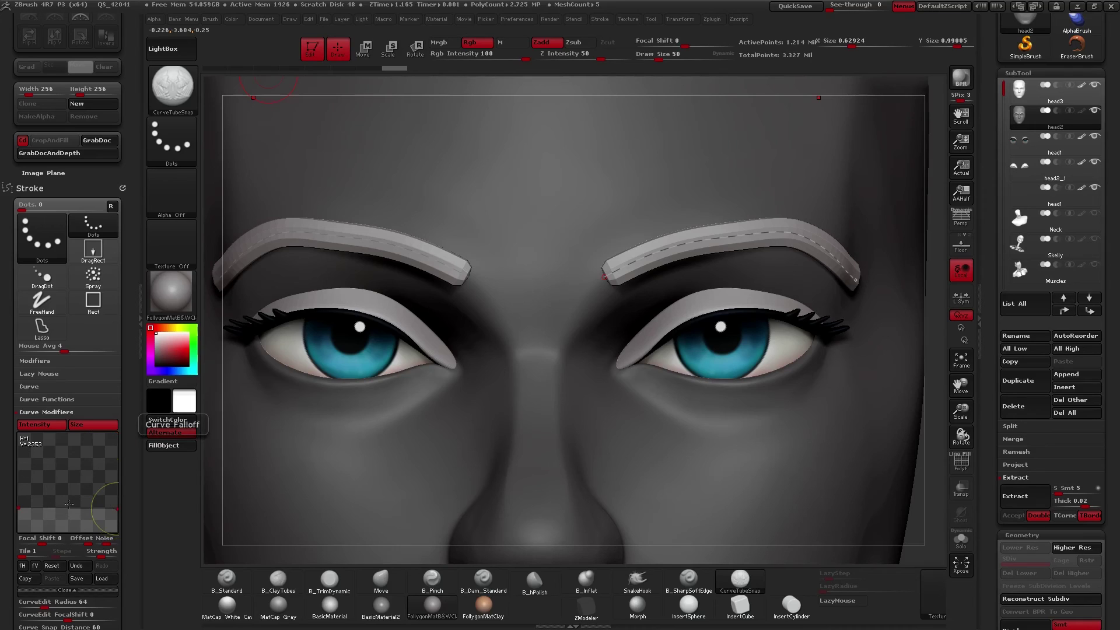
{"action": "left_click_drag", "start_coordinate": [70, 505], "coordinate": [67, 471]}
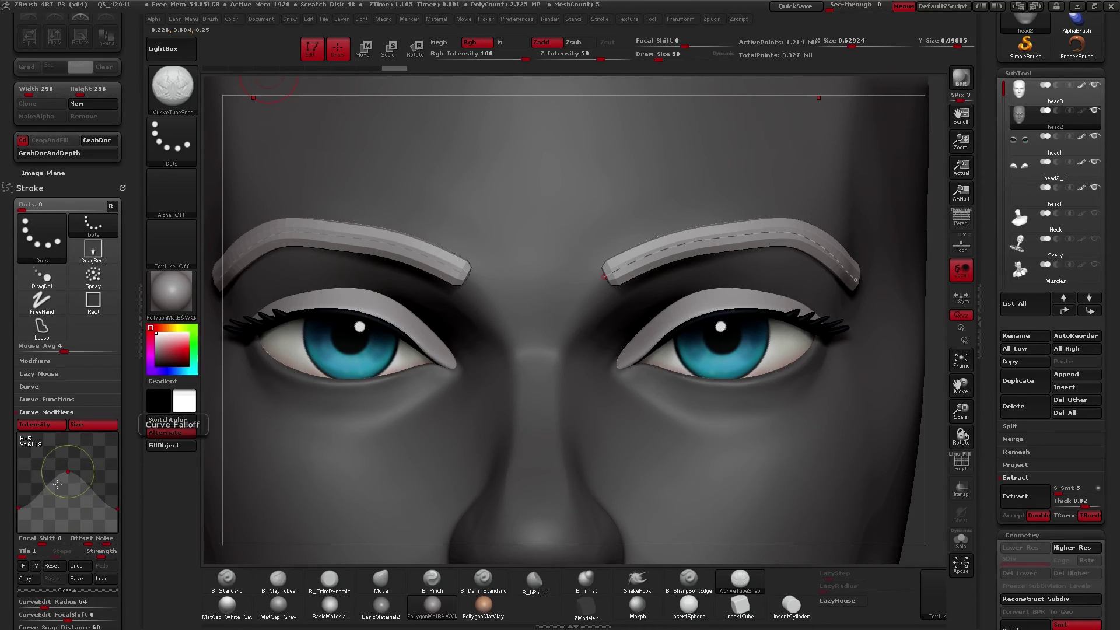
{"action": "left_click", "coordinate": [748, 246]}
{"action": "right_click_drag", "start_coordinate": [757, 295], "coordinate": [560, 312]}
{"action": "right_click_drag", "start_coordinate": [721, 316], "coordinate": [671, 334]}
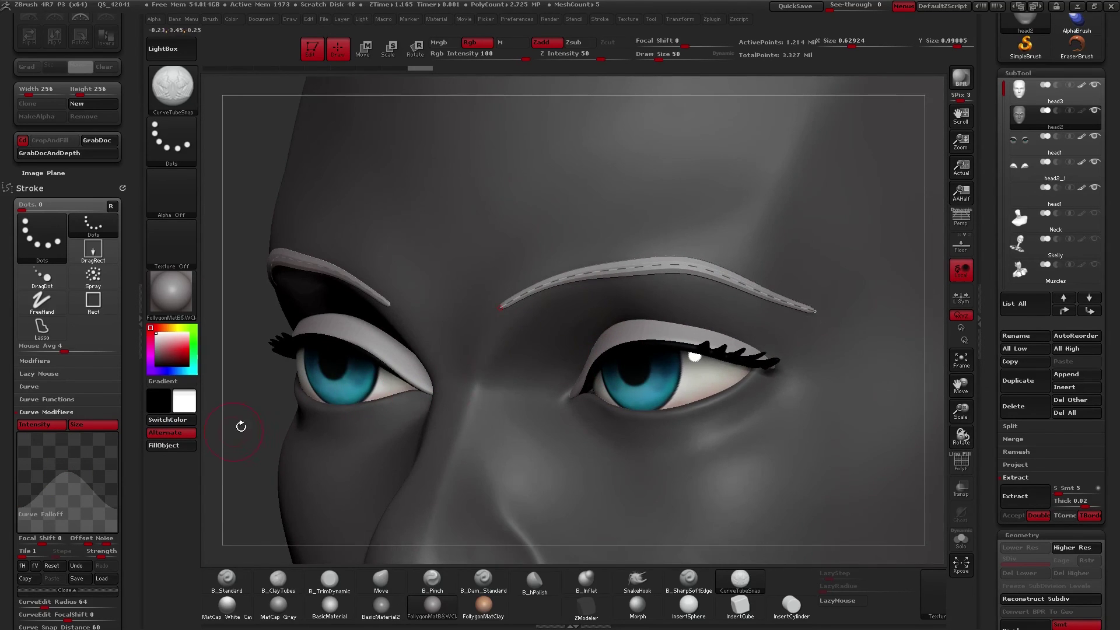
{"action": "left_click_drag", "start_coordinate": [75, 470], "coordinate": [68, 463]}
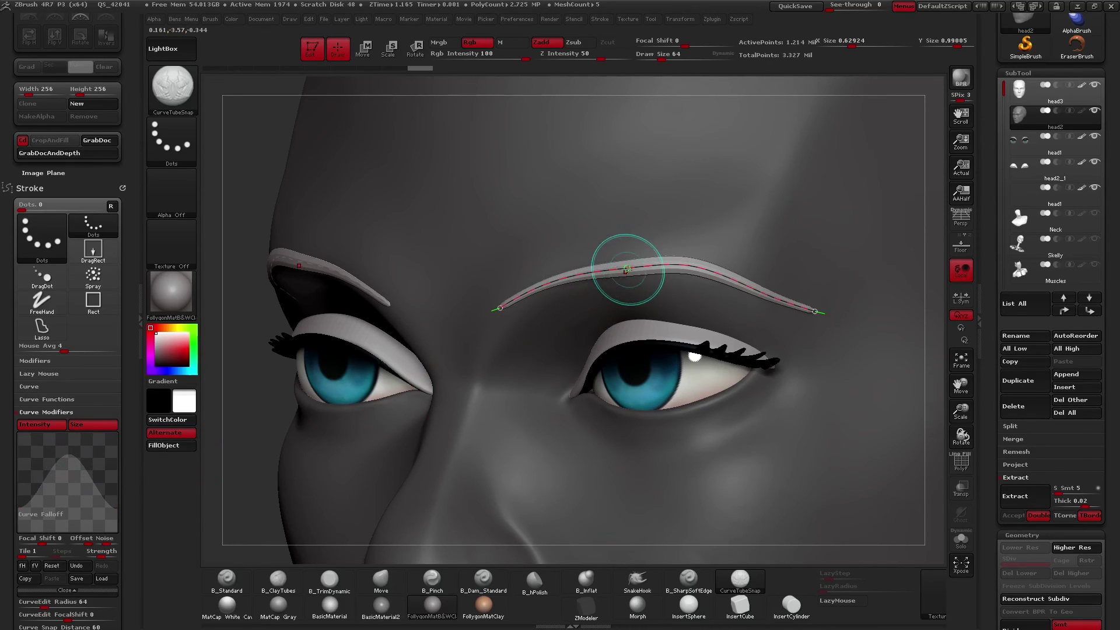
{"action": "right_click_drag", "start_coordinate": [625, 263], "coordinate": [593, 368]}
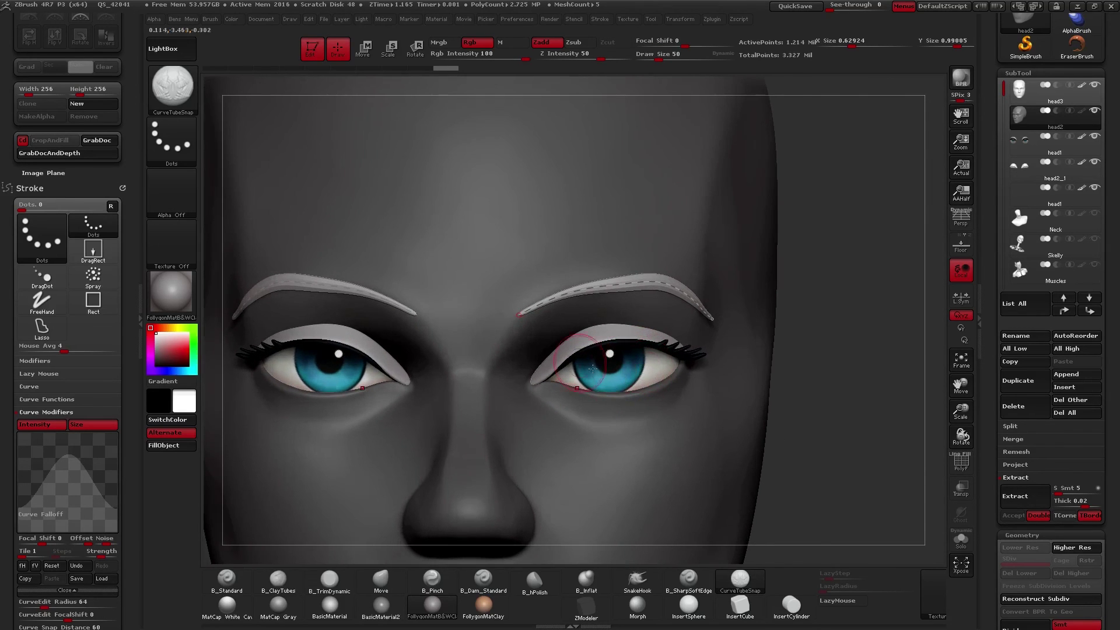
Step: Isolate the eyebrow tubes, delete the hidden duplicate head from the subtool, and show the other subtools without wireframe
{"action": "left_click", "coordinate": [140, 319]}
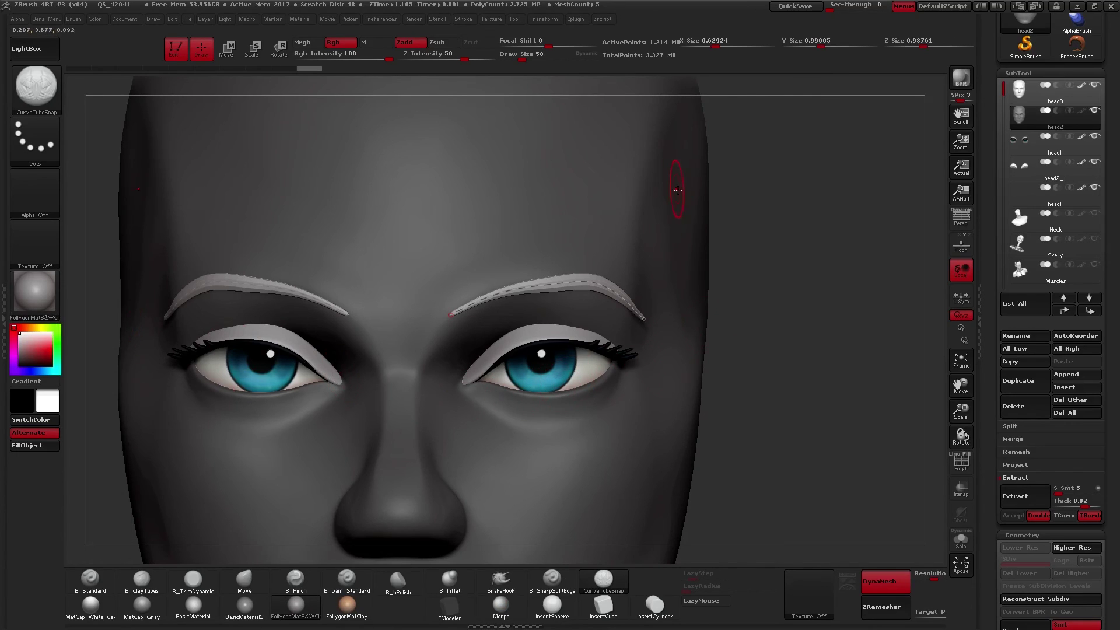
{"action": "key", "text": "alt+s"}
{"action": "key", "text": "shift+f"}
{"action": "left_click", "coordinate": [581, 280], "text": "ctrl+shift"}
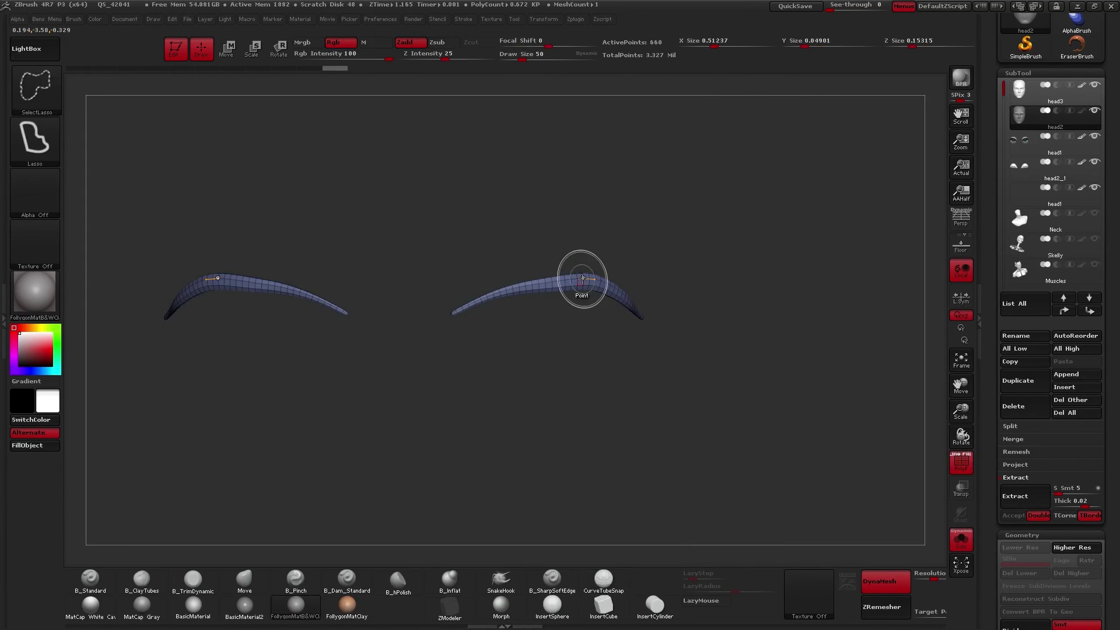
{"action": "key", "text": "space"}
{"action": "left_click", "coordinate": [740, 285]}
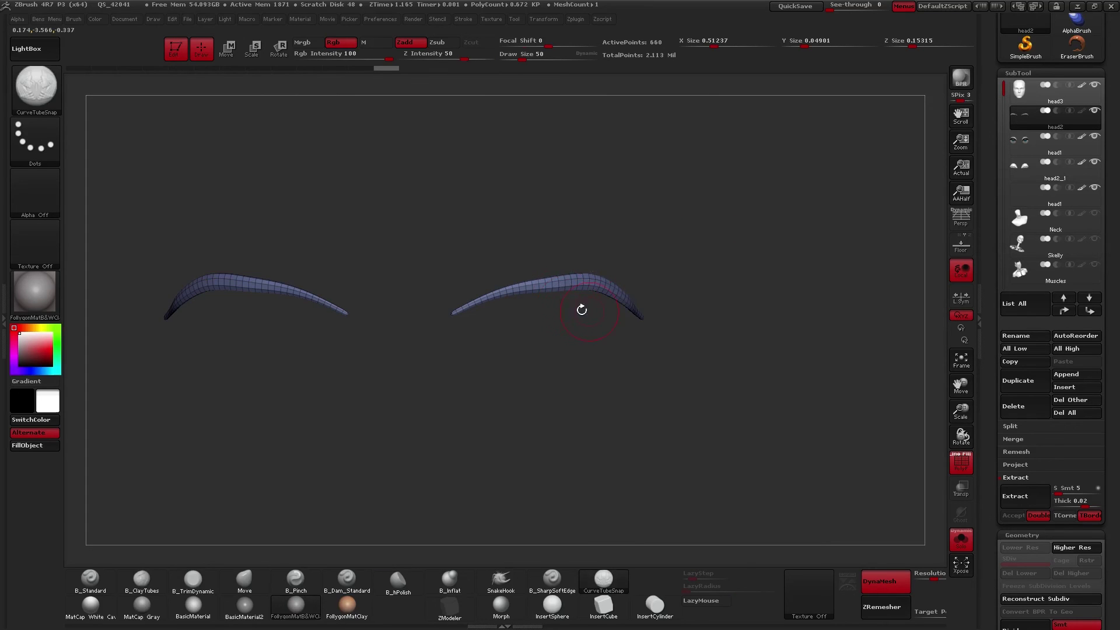
{"action": "key", "text": "shift+f"}
{"action": "key", "text": "ctrl+shift+s"}
{"action": "mouse_move", "coordinate": [525, 323]}
{"action": "right_mouse_down", "text": "alt"}
{"action": "mouse_move", "coordinate": [580, 283]}
{"action": "mouse_move", "coordinate": [563, 277]}
{"action": "mouse_move", "coordinate": [581, 293]}
{"action": "right_mouse_up", "text": "alt"}
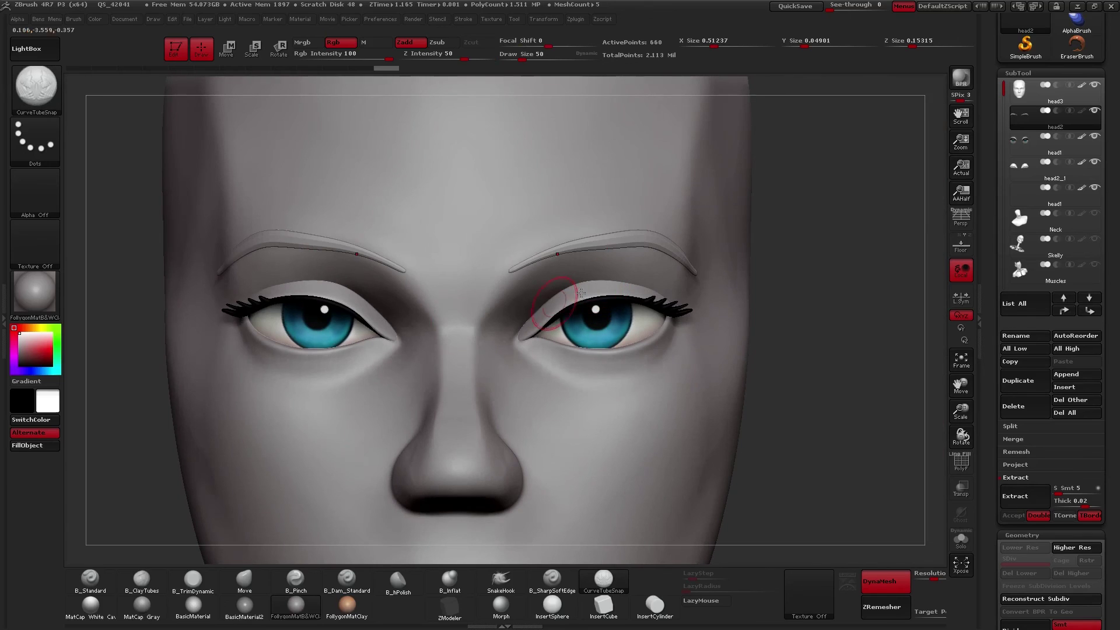
Step: Fill the eyebrows with black and the SkinShade4 material, and set the active colour back to white
{"action": "left_click", "coordinate": [34, 291]}
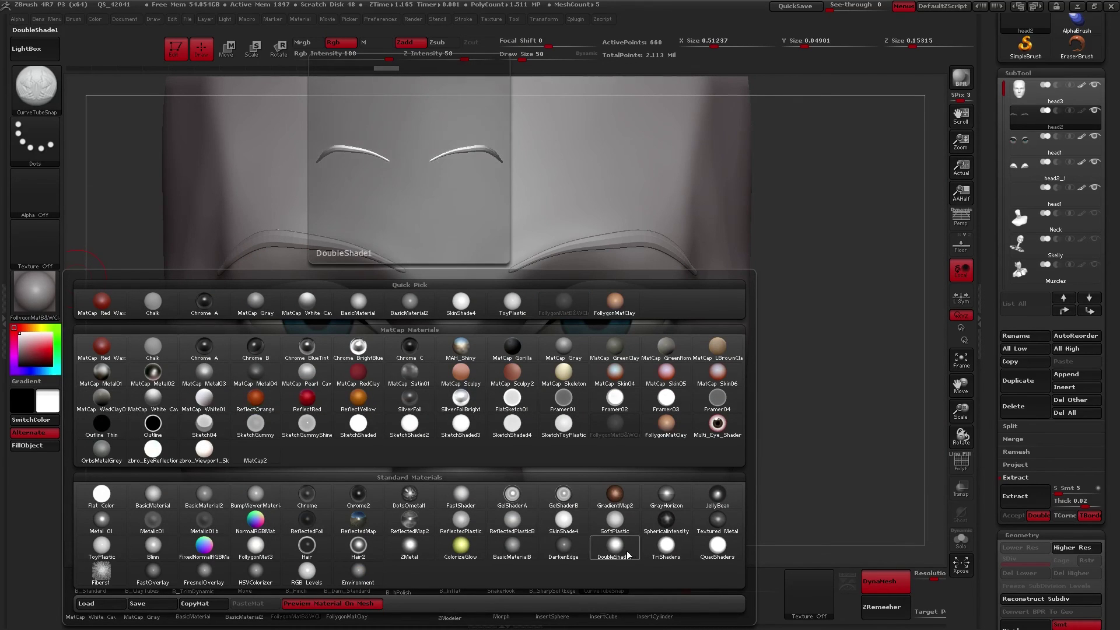
{"action": "left_click", "coordinate": [563, 518]}
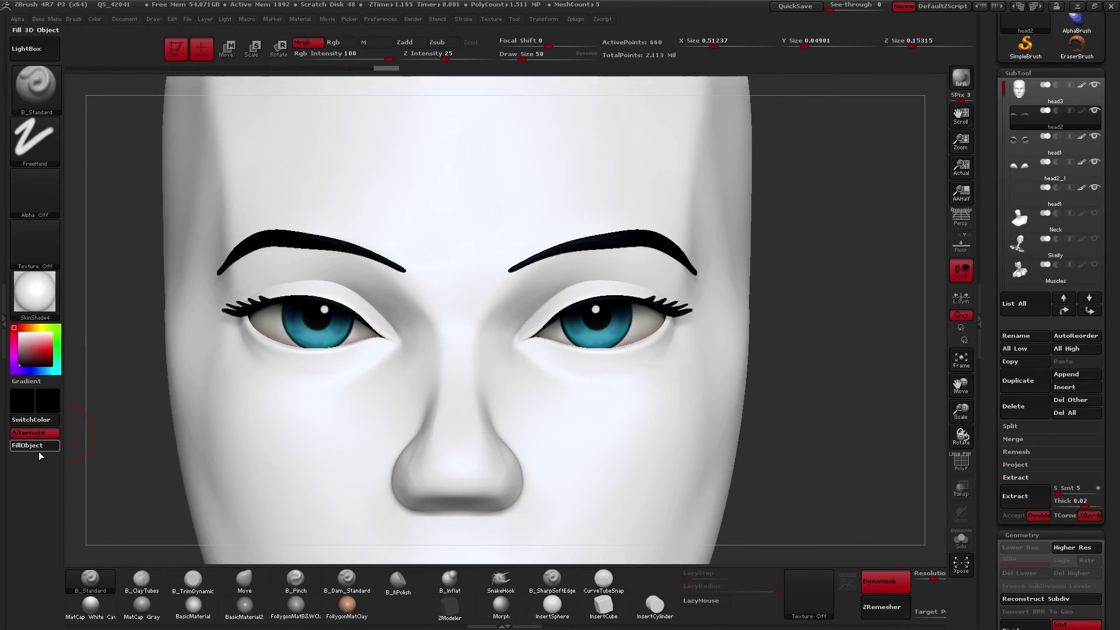
{"action": "left_click", "coordinate": [20, 332]}
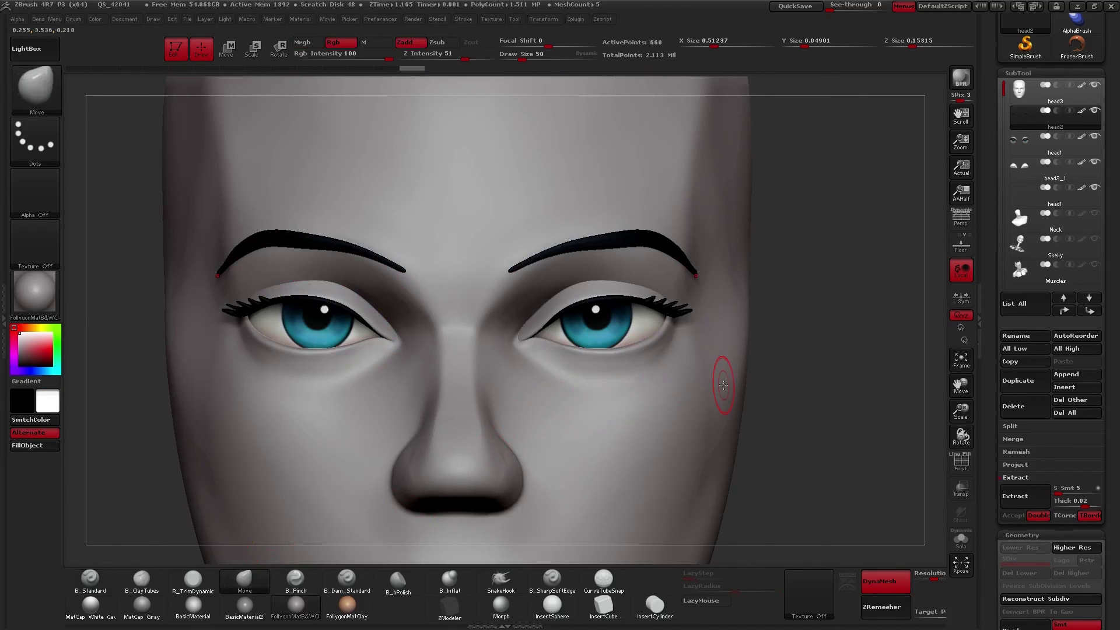
Step: Reshape the eyebrow's arch and outer half with the Move brush so it follows the brow ridge
{"action": "left_click_drag", "start_coordinate": [680, 278], "coordinate": [633, 251], "text": "shift"}
{"action": "right_click_drag", "start_coordinate": [624, 211], "coordinate": [591, 236]}
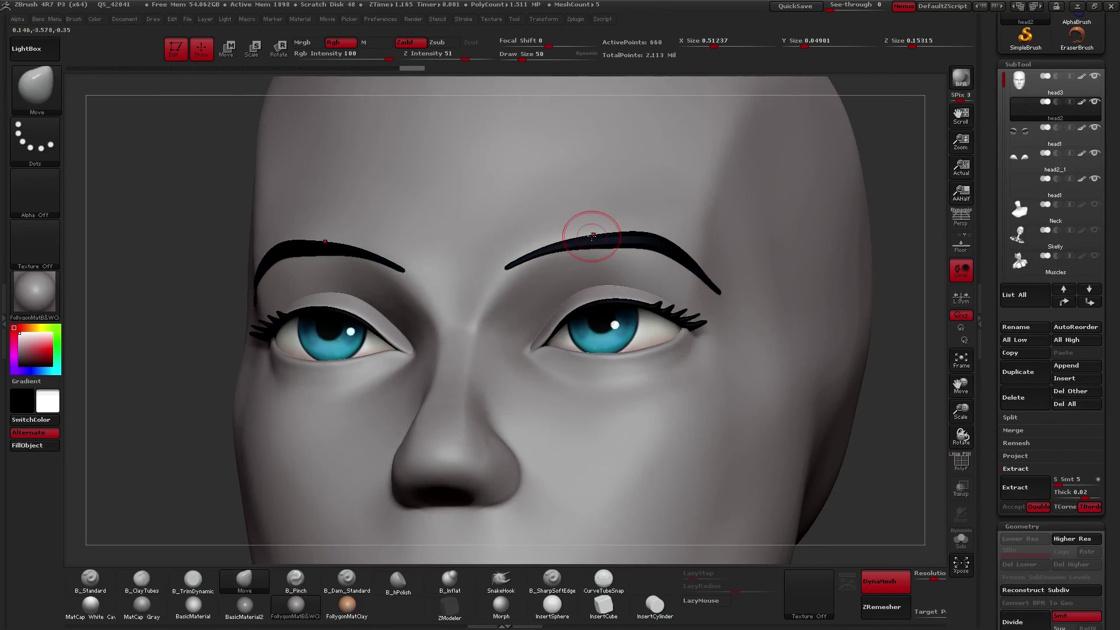
{"action": "right_click_drag", "start_coordinate": [575, 280], "coordinate": [550, 290], "text": "ctrl"}
{"action": "key", "text": "space"}
{"action": "mouse_move", "coordinate": [556, 270]}
{"action": "left_mouse_down"}
{"action": "mouse_move", "coordinate": [570, 271]}
{"action": "mouse_move", "coordinate": [560, 269]}
{"action": "left_mouse_up"}
{"action": "left_click_drag", "start_coordinate": [632, 266], "coordinate": [662, 245]}
{"action": "left_click_drag", "start_coordinate": [556, 254], "coordinate": [667, 279]}
{"action": "key", "text": "space"}
Step: Adjust the eyebrow's inner end and middle with the Move brush from several angles to fit the forehead
{"action": "left_click_drag", "start_coordinate": [555, 269], "coordinate": [554, 262]}
{"action": "mouse_move", "coordinate": [577, 284]}
{"action": "right_mouse_down"}
{"action": "mouse_move", "coordinate": [558, 304]}
{"action": "mouse_move", "coordinate": [551, 262]}
{"action": "right_mouse_up"}
{"action": "left_click_drag", "start_coordinate": [550, 259], "coordinate": [543, 277]}
{"action": "right_click_drag", "start_coordinate": [542, 280], "coordinate": [564, 328]}
{"action": "left_click_drag", "start_coordinate": [506, 279], "coordinate": [511, 277]}
{"action": "right_click_drag", "start_coordinate": [618, 286], "coordinate": [548, 274]}
{"action": "left_click_drag", "start_coordinate": [589, 245], "coordinate": [590, 240]}
{"action": "right_click_drag", "start_coordinate": [735, 315], "coordinate": [675, 315]}
Step: Move the eyebrow's outer tail into line with the temple using a larger Move brush
{"action": "mouse_move", "coordinate": [675, 314]}
{"action": "left_mouse_down"}
{"action": "mouse_move", "coordinate": [712, 300]}
{"action": "mouse_move", "coordinate": [689, 296]}
{"action": "left_mouse_up"}
{"action": "key", "text": "s"}
{"action": "left_click_drag", "start_coordinate": [674, 277], "coordinate": [693, 295]}
{"action": "key", "text": "]"}
{"action": "key", "text": "]"}
{"action": "mouse_move", "coordinate": [692, 295]}
{"action": "right_mouse_down"}
{"action": "mouse_move", "coordinate": [740, 293]}
{"action": "mouse_move", "coordinate": [721, 295]}
{"action": "right_mouse_up"}
{"action": "left_click_drag", "start_coordinate": [704, 291], "coordinate": [693, 300]}
{"action": "right_click_drag", "start_coordinate": [698, 301], "coordinate": [721, 334]}
Step: Lower the eyebrow's inner end toward the nose with the Move brush and check the shape around the head
{"action": "left_click_drag", "start_coordinate": [722, 335], "coordinate": [525, 278]}
{"action": "right_click_drag", "start_coordinate": [525, 278], "coordinate": [529, 257]}
{"action": "key", "text": "space"}
{"action": "left_click_drag", "start_coordinate": [532, 288], "coordinate": [528, 287]}
{"action": "left_click_drag", "start_coordinate": [512, 294], "coordinate": [510, 298]}
{"action": "mouse_move", "coordinate": [513, 298]}
{"action": "right_mouse_down"}
{"action": "mouse_move", "coordinate": [601, 331]}
{"action": "mouse_move", "coordinate": [606, 294]}
{"action": "mouse_move", "coordinate": [595, 330]}
{"action": "mouse_move", "coordinate": [606, 336]}
{"action": "mouse_move", "coordinate": [542, 338]}
{"action": "mouse_move", "coordinate": [563, 339]}
{"action": "right_mouse_up"}
{"action": "mouse_move", "coordinate": [563, 339]}
{"action": "right_mouse_down", "text": "ctrl"}
{"action": "mouse_move", "coordinate": [596, 350]}
{"action": "mouse_move", "coordinate": [562, 358]}
{"action": "mouse_move", "coordinate": [567, 345]}
{"action": "right_mouse_up", "text": "ctrl"}
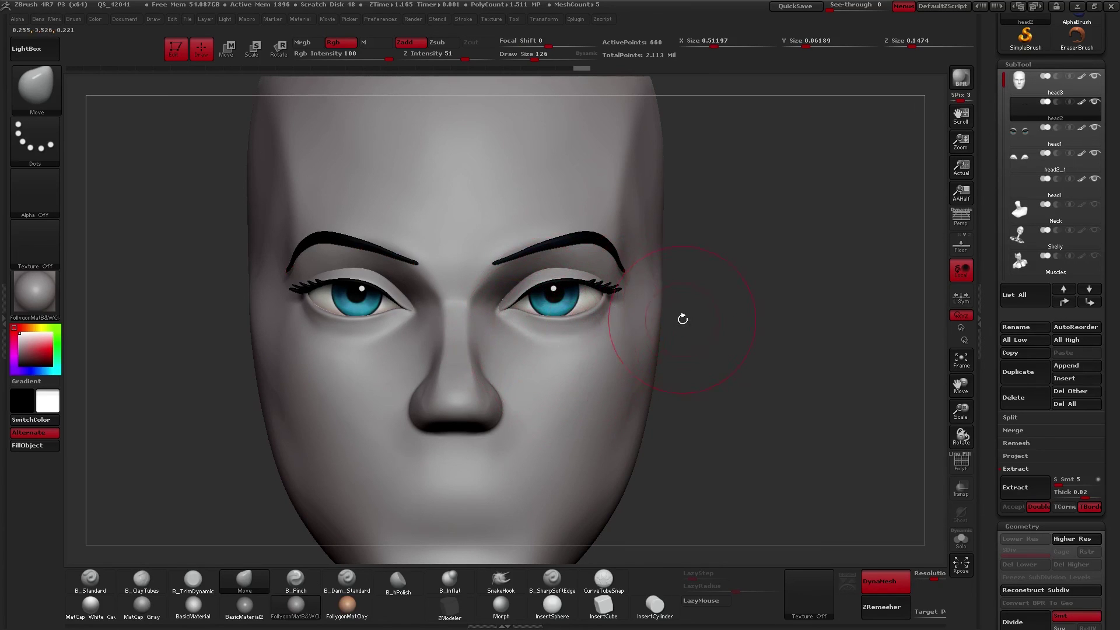
{"action": "left_click_drag", "start_coordinate": [581, 388], "coordinate": [561, 455]}
{"action": "left_click_drag", "start_coordinate": [920, 270], "coordinate": [842, 317], "text": "alt"}
{"action": "left_click_drag", "start_coordinate": [752, 408], "coordinate": [747, 462], "text": "alt"}
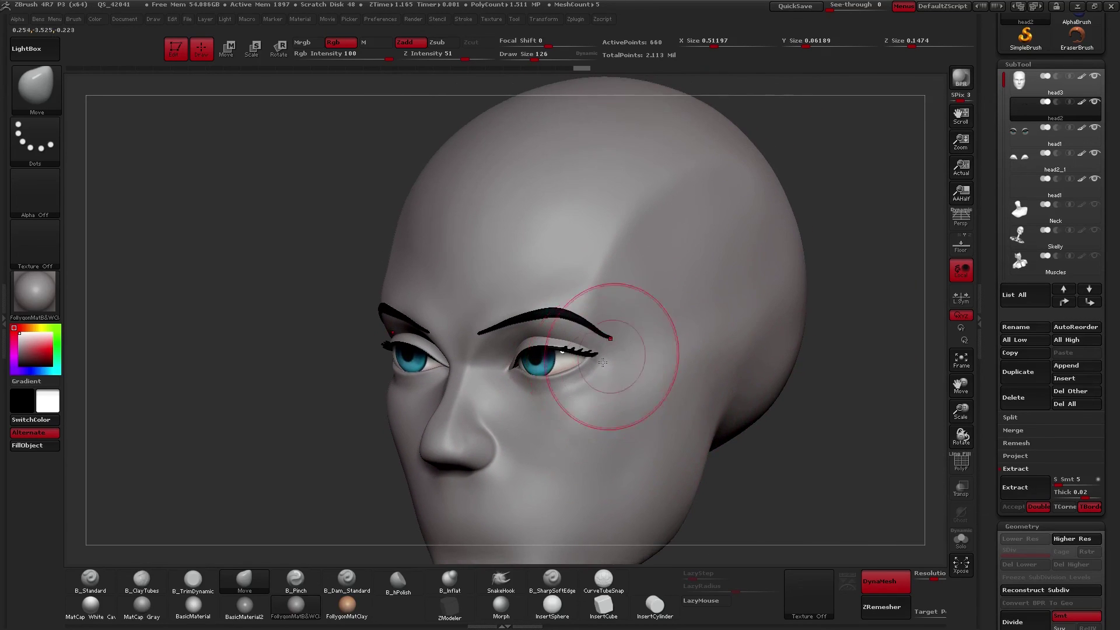
{"action": "left_click_drag", "start_coordinate": [568, 392], "coordinate": [643, 316]}
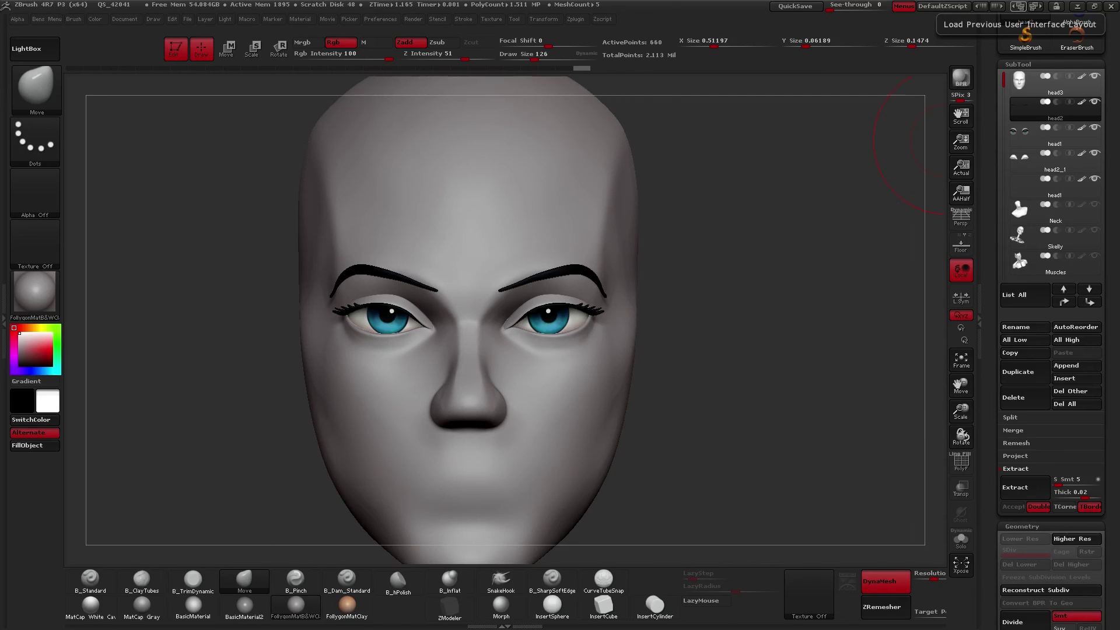
Step: Load the previous user interface layout and open the movie recording modifiers
{"action": "left_click", "coordinate": [1018, 7]}
{"action": "left_click", "coordinate": [327, 19]}
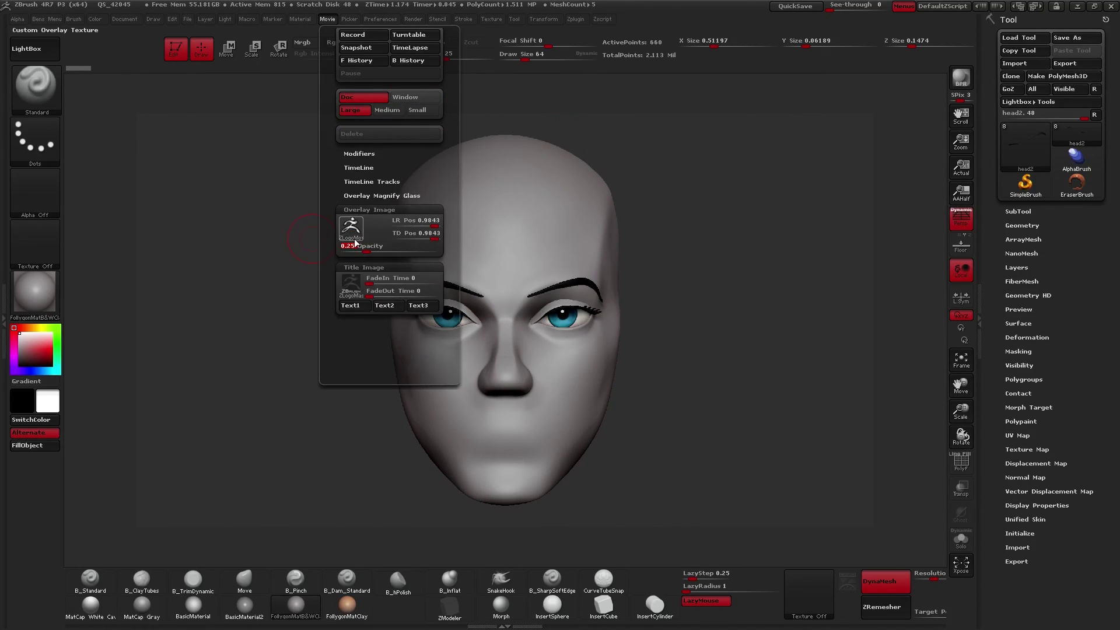
{"action": "left_click", "coordinate": [358, 154]}
{"action": "left_click", "coordinate": [417, 72]}
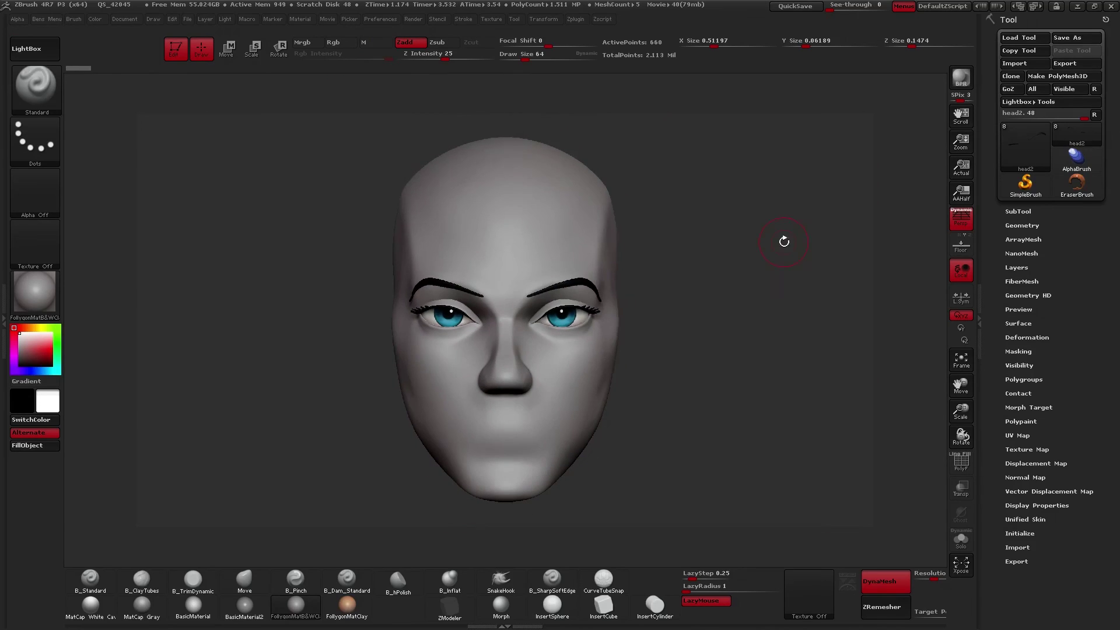